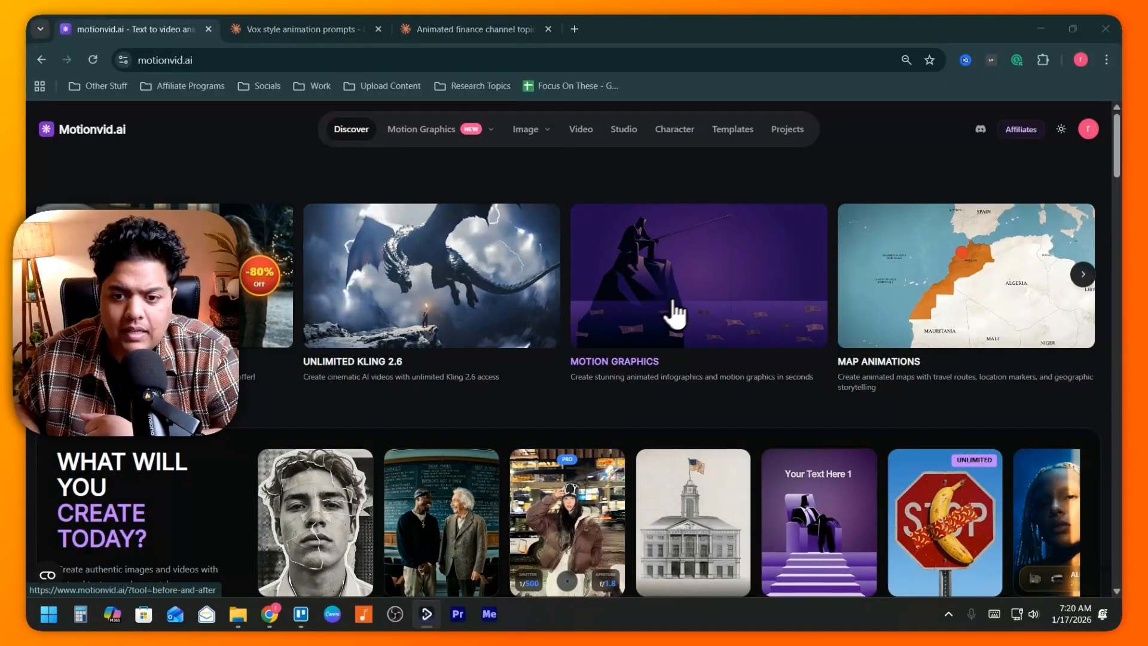
# Step: Open the Infographics tool and set up the new video as Landscape (16:9) with a 60-second duration
pyautogui.moveTo(443, 130)
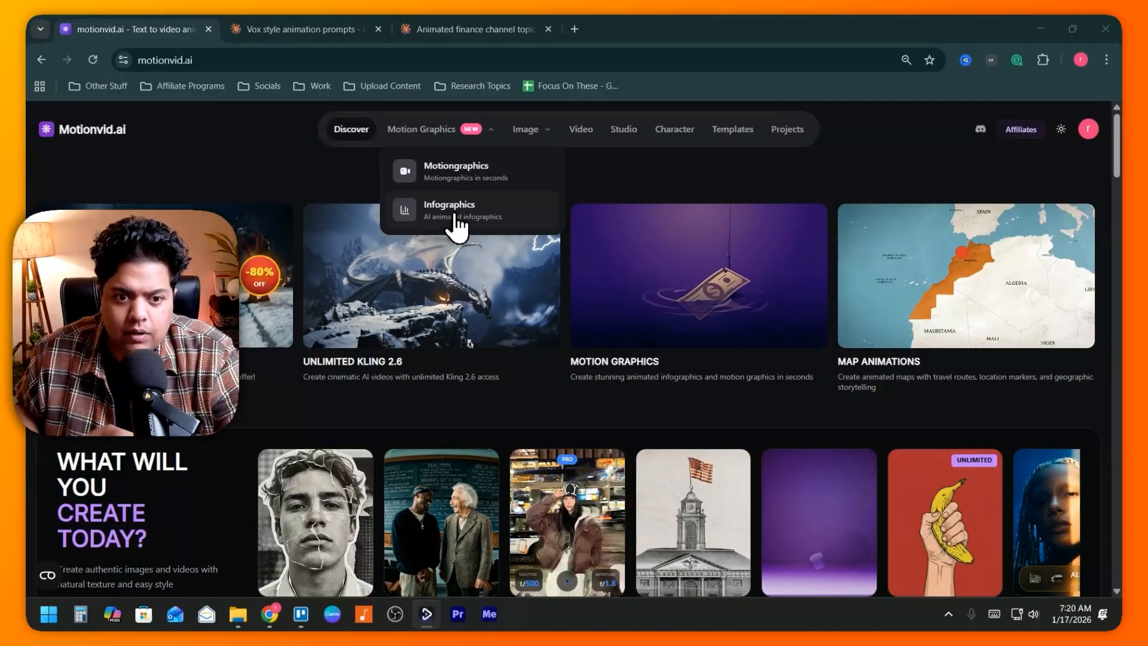
pyautogui.click(456, 221)
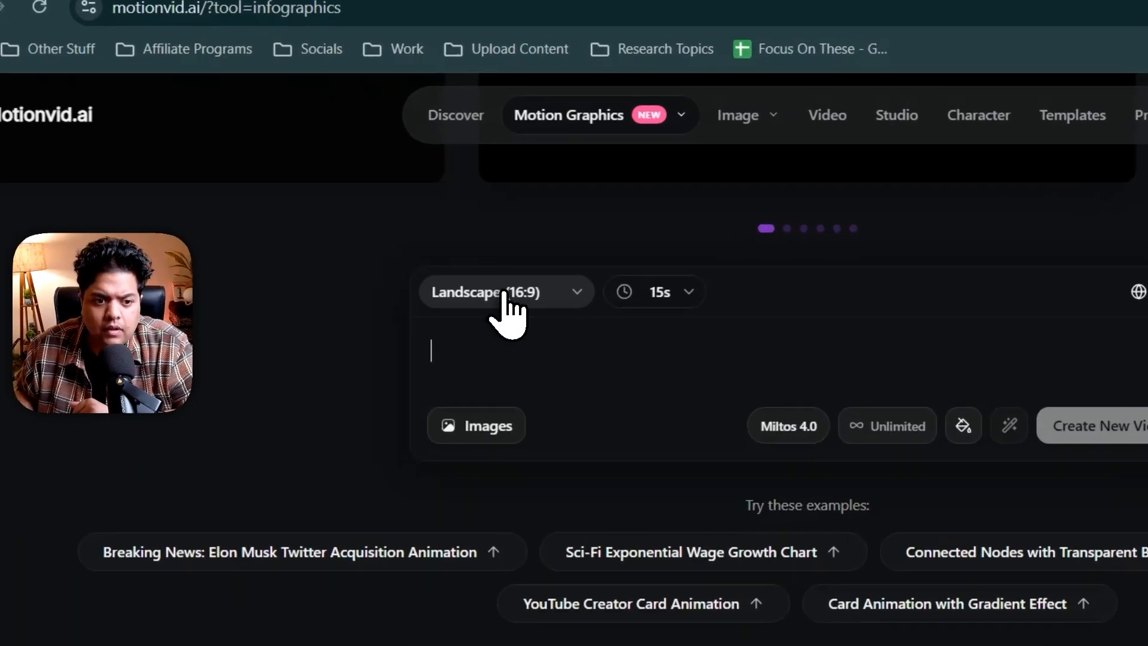
pyautogui.click(382, 238)
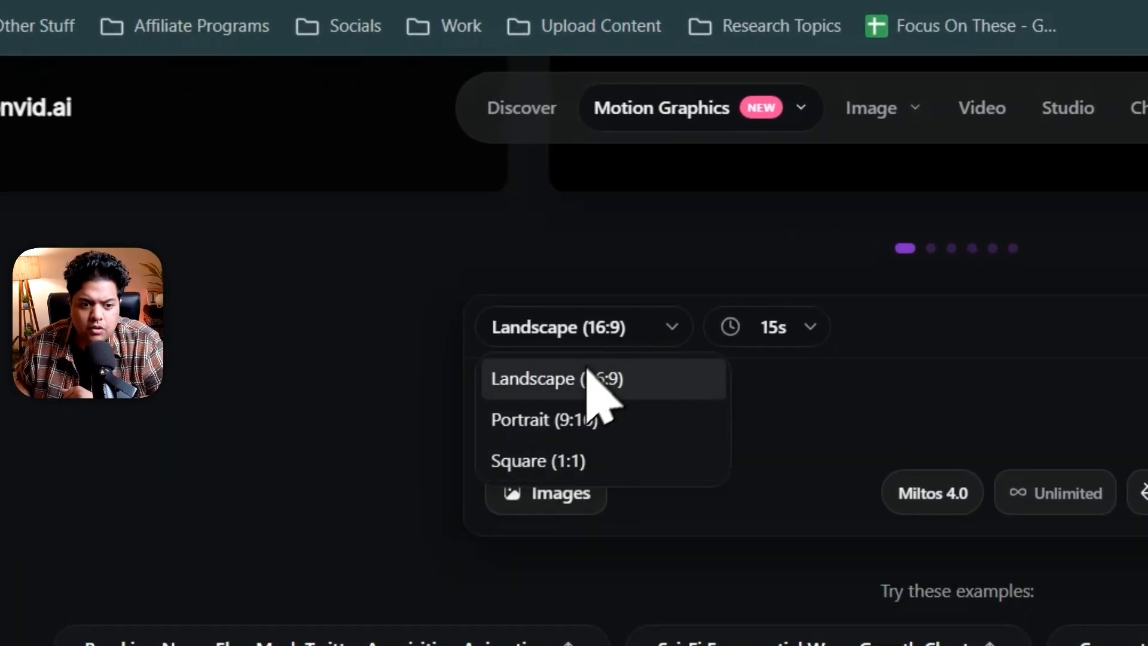
pyautogui.click(792, 330)
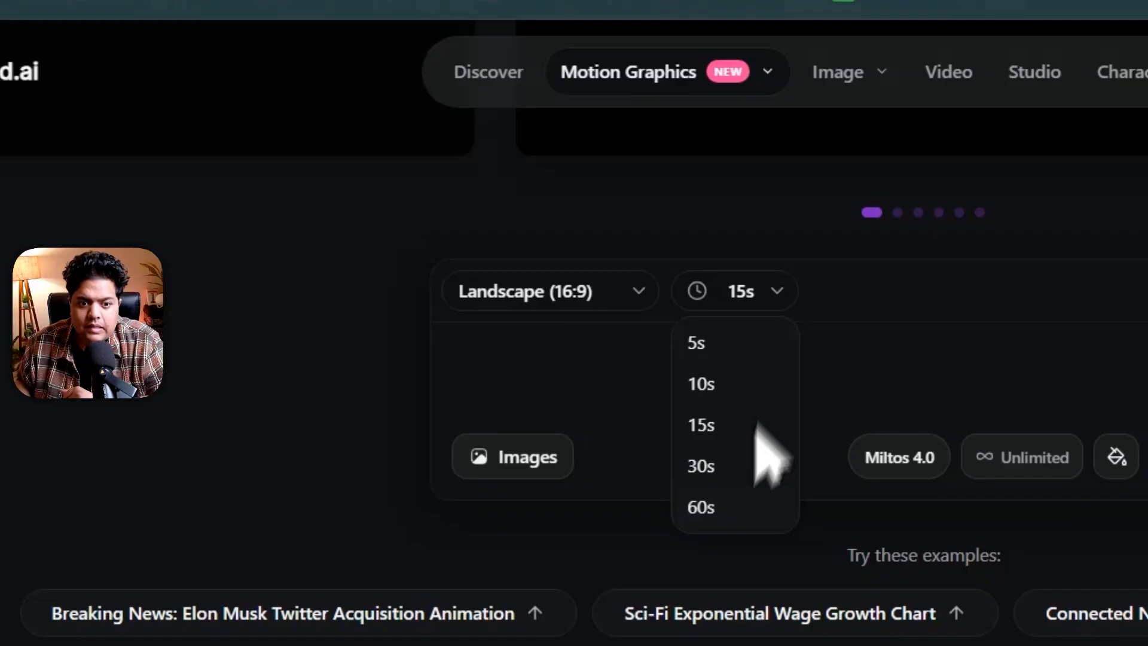
pyautogui.click(784, 295)
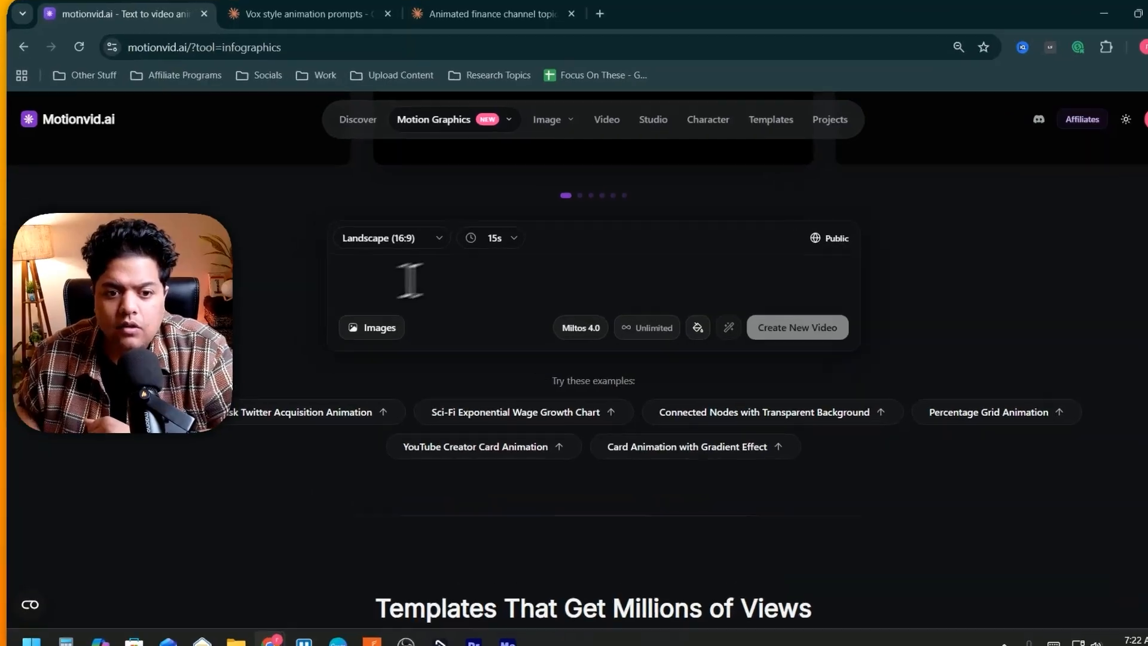
pyautogui.click(478, 238)
pyautogui.click(457, 345)
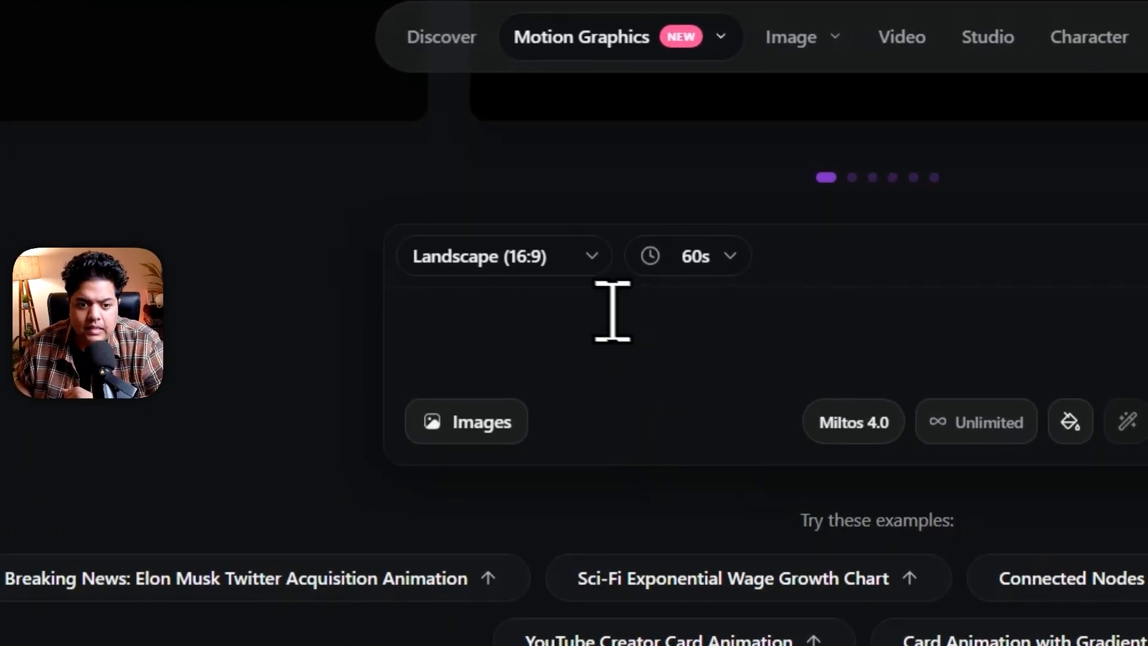
pyautogui.click(471, 426)
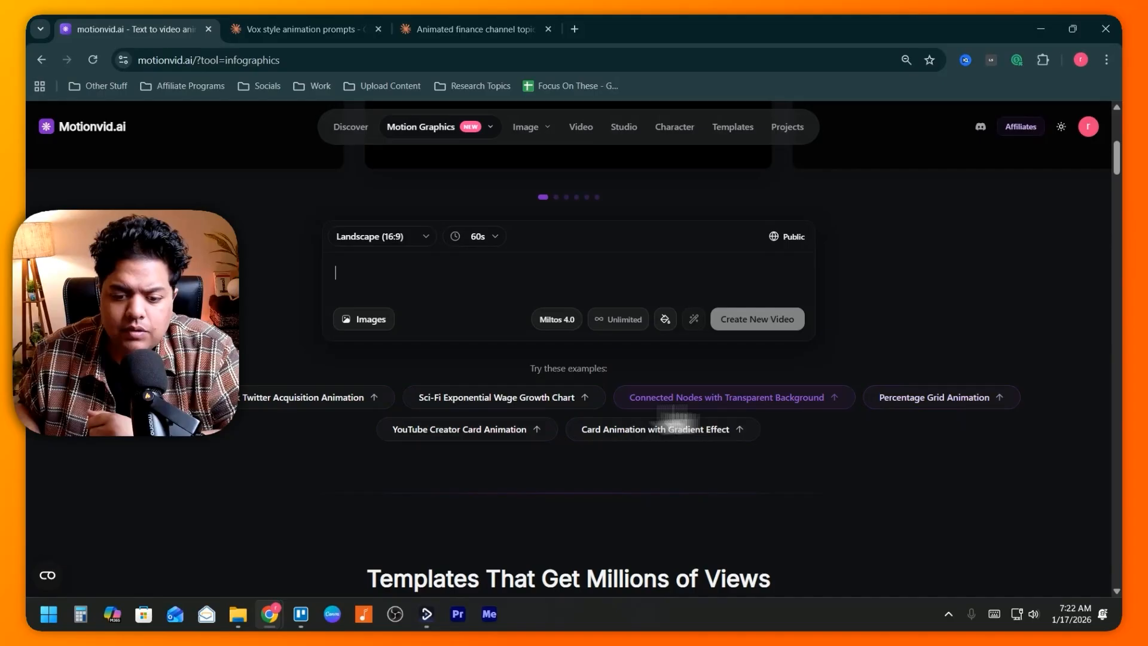
# Step: Switch to the Claude chat with Vox-style animation prompts and copy the seventh prompt, about a geographic heat map
pyautogui.scroll(-6, 475, 403)
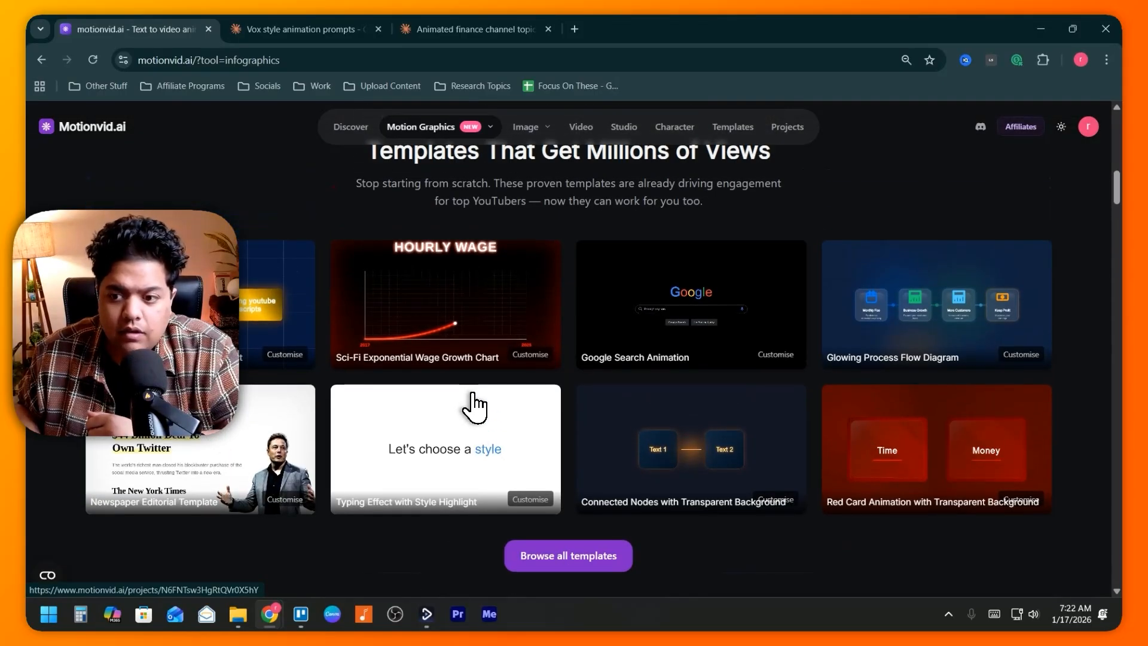
pyautogui.hotkey('ctrl', 'Tab')
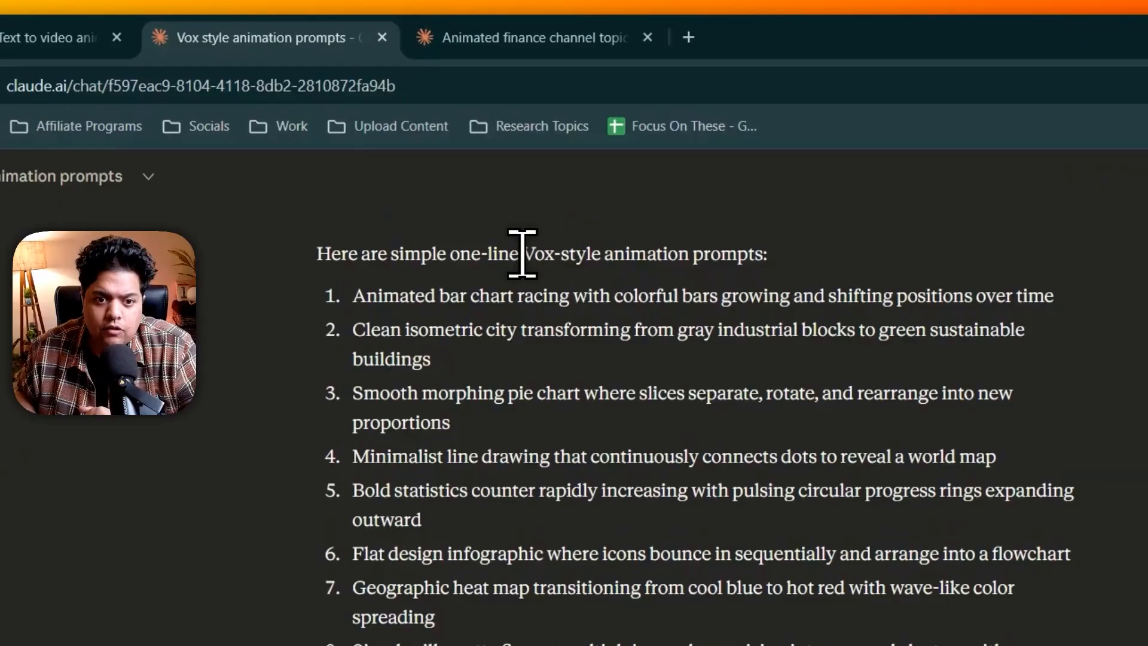
pyautogui.moveTo(468, 168); pyautogui.dragTo(619, 170)
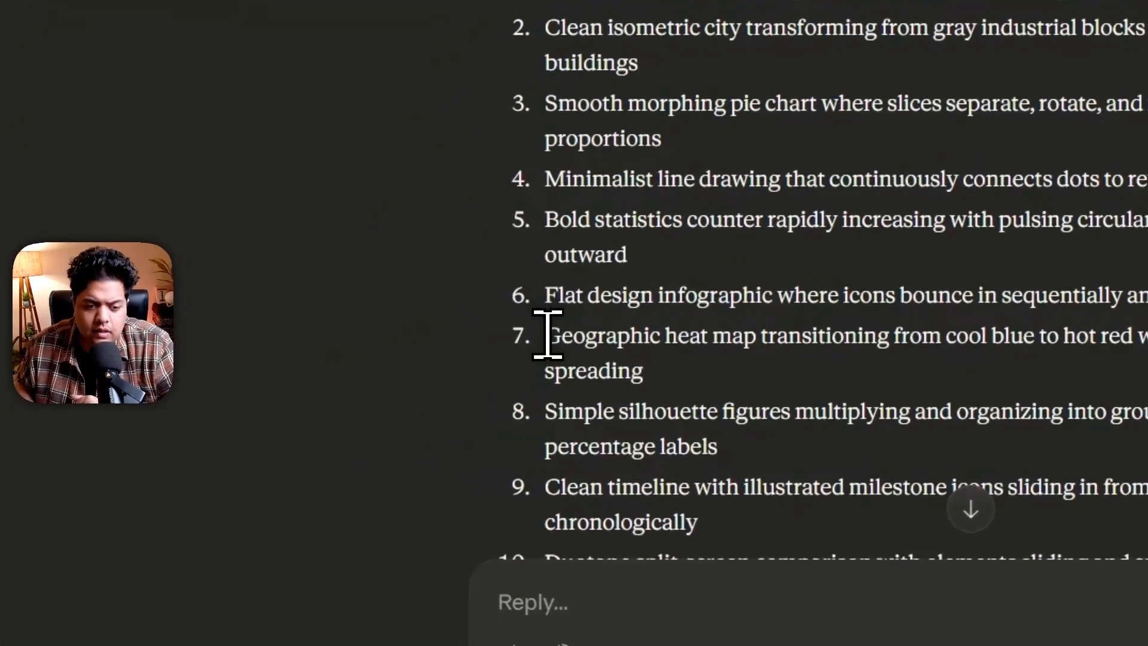
pyautogui.moveTo(359, 382); pyautogui.dragTo(419, 400)
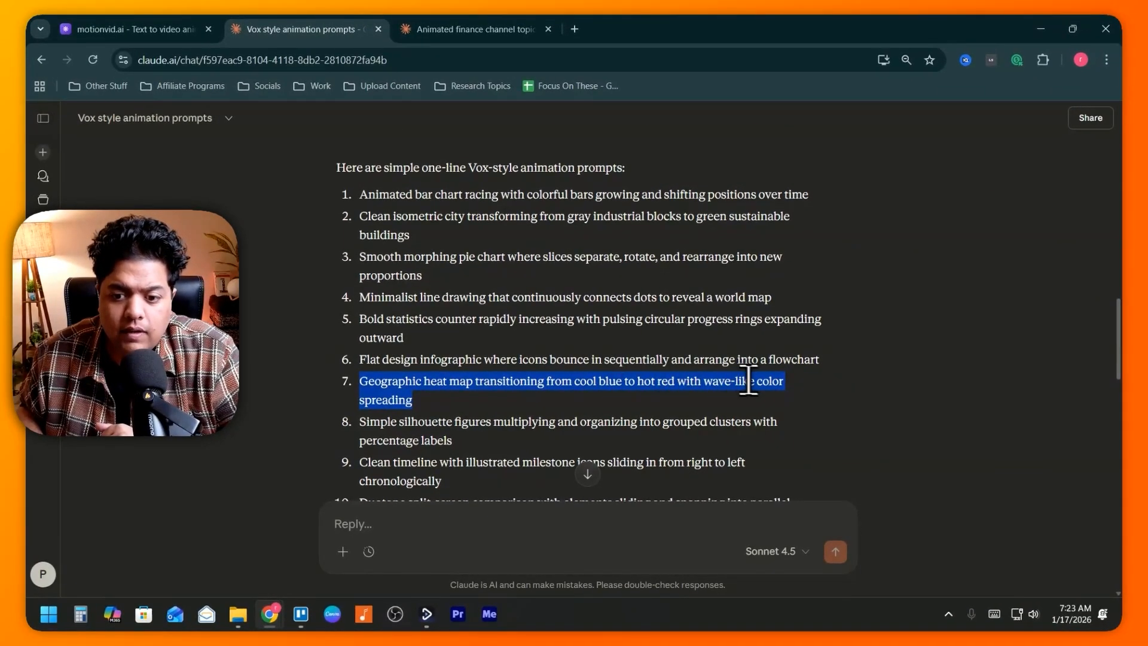
pyautogui.rightClick(408, 379)
pyautogui.click(426, 397)
# Step: Return to Motionvid.ai and paste the copied heat map prompt into the infographic prompt field
pyautogui.click(136, 30)
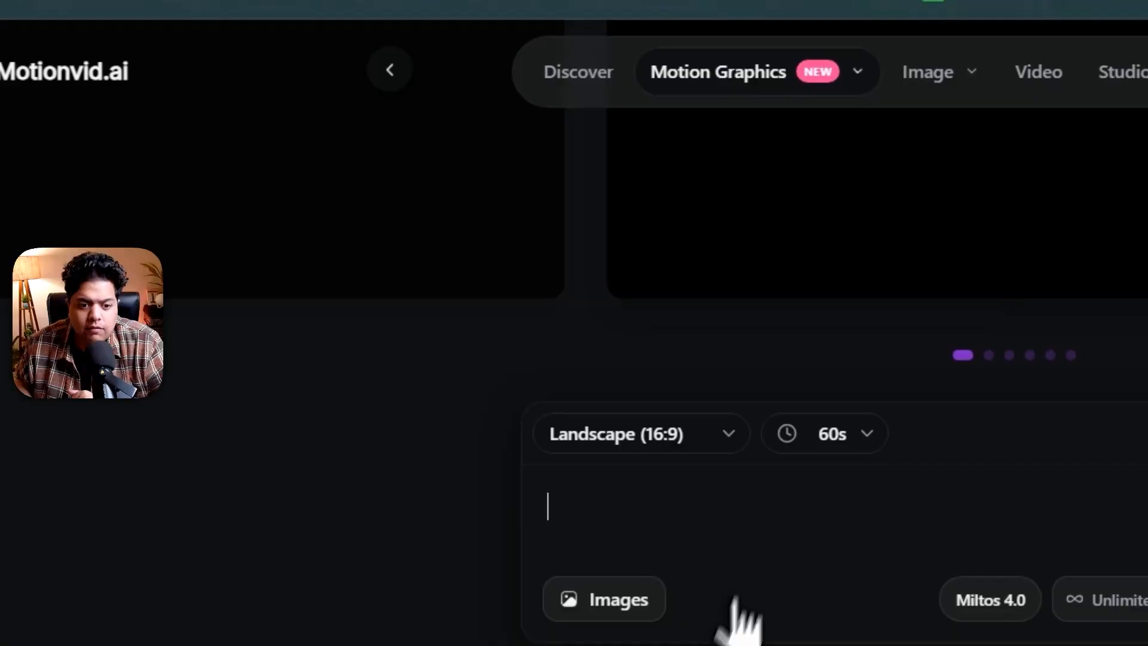
pyautogui.rightClick(396, 356)
pyautogui.click(741, 122)
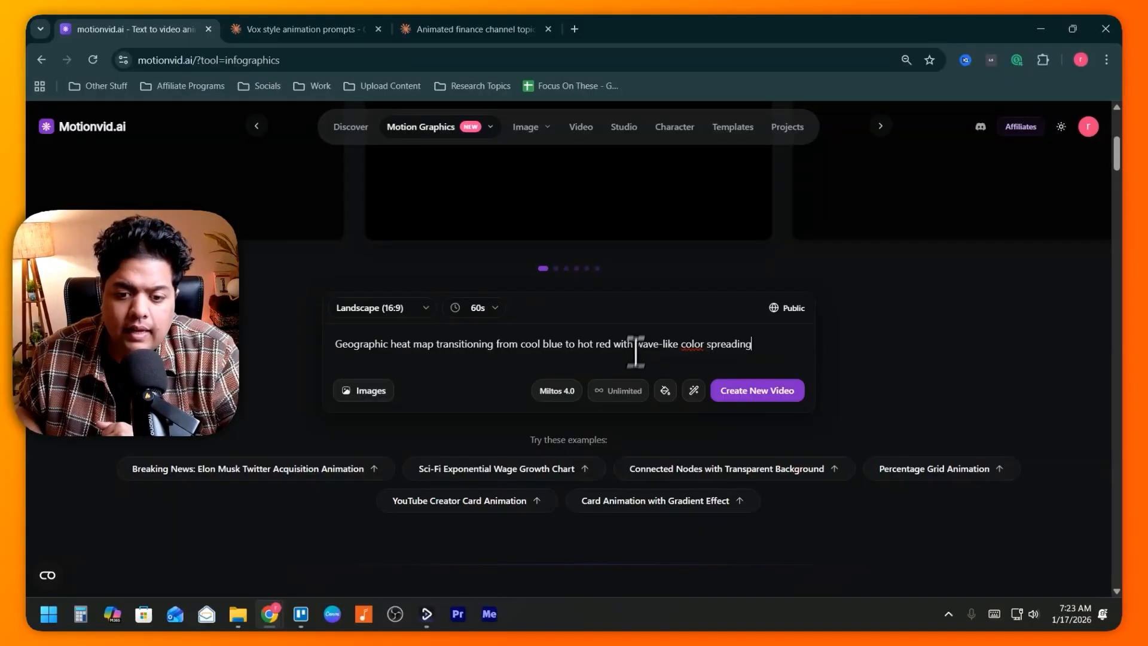
# Step: Select VOX Style as the animation style and toggle the video's visibility between public and private
pyautogui.click(665, 389)
pyautogui.scroll(-3, 591, 329)
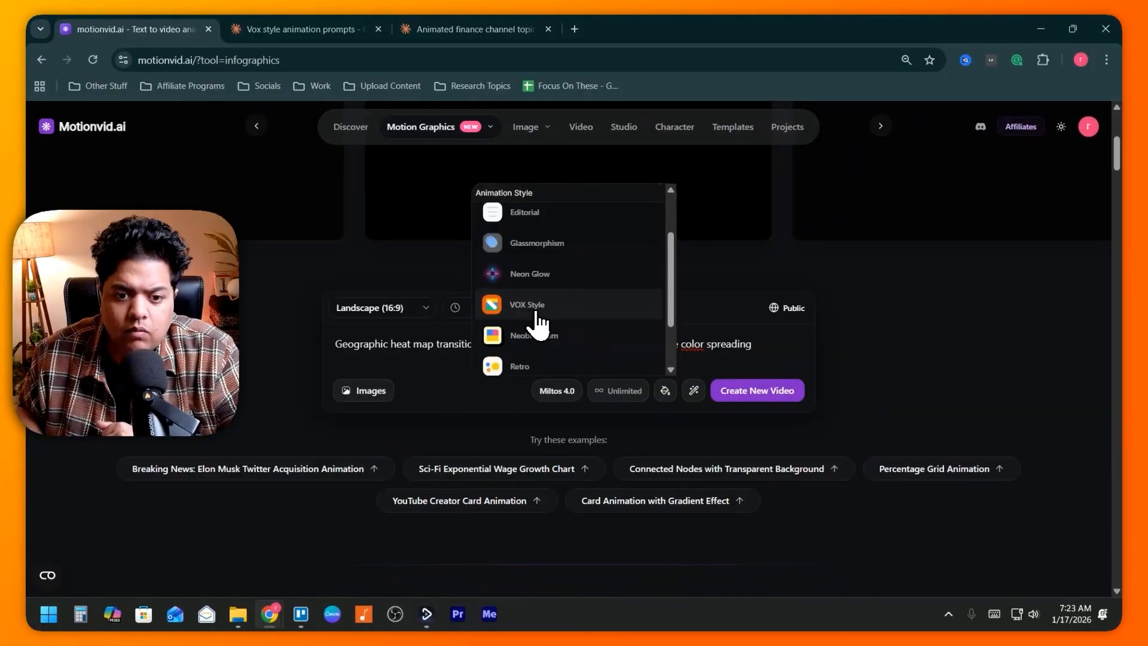
pyautogui.scroll(2, 526, 354)
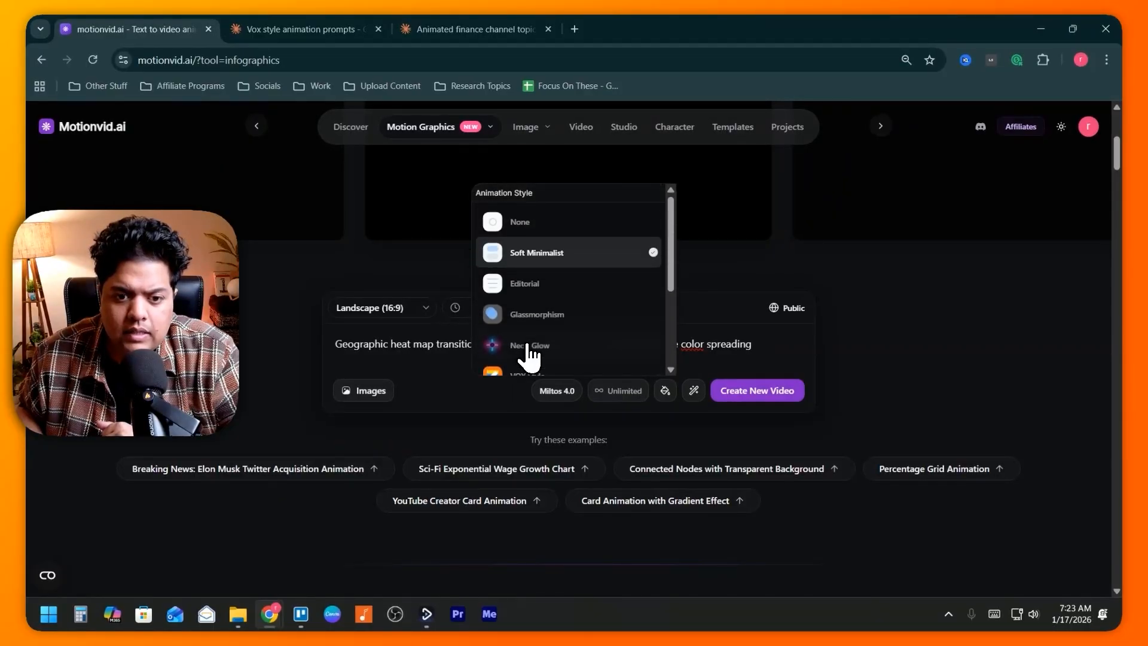
pyautogui.scroll(-1, 526, 352)
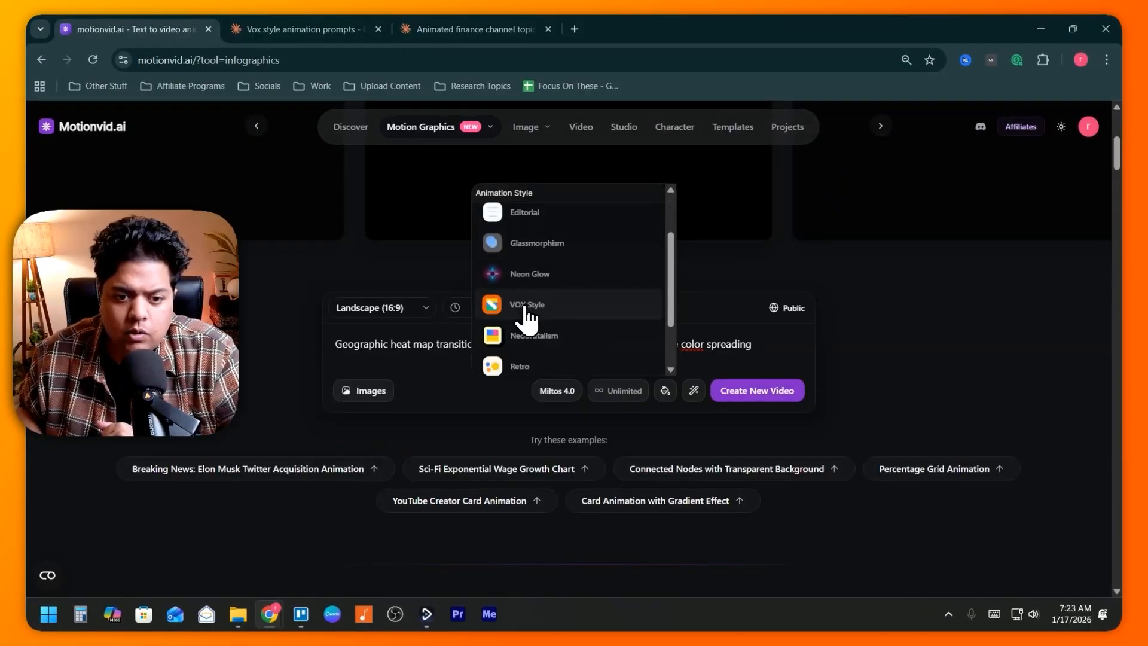
pyautogui.click(526, 314)
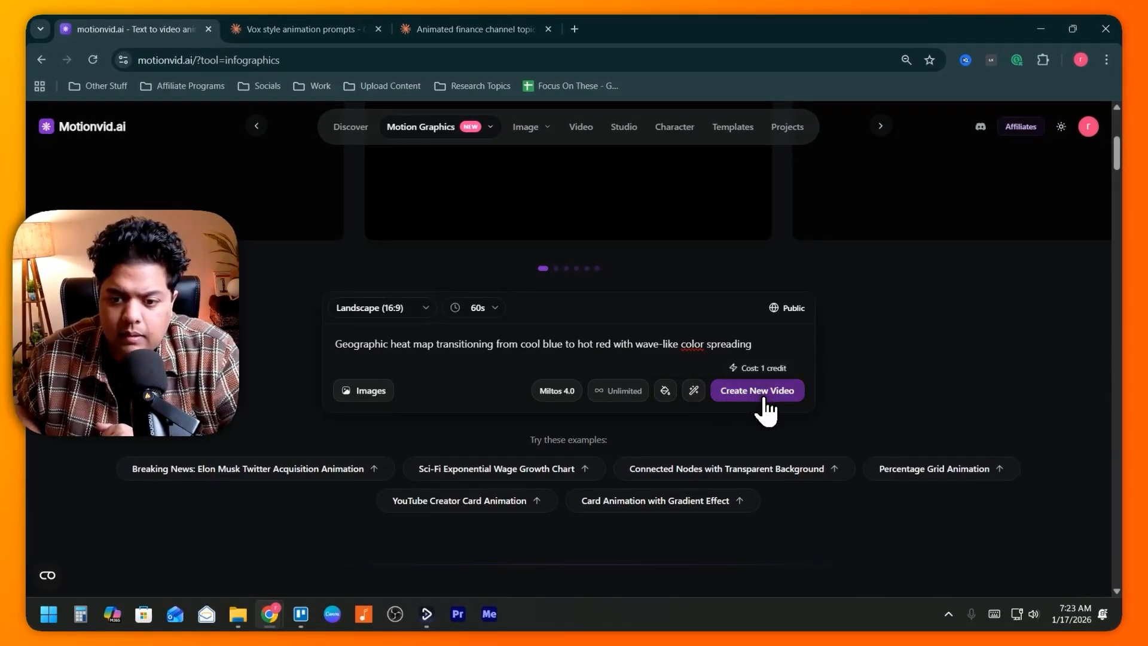
pyautogui.click(784, 308)
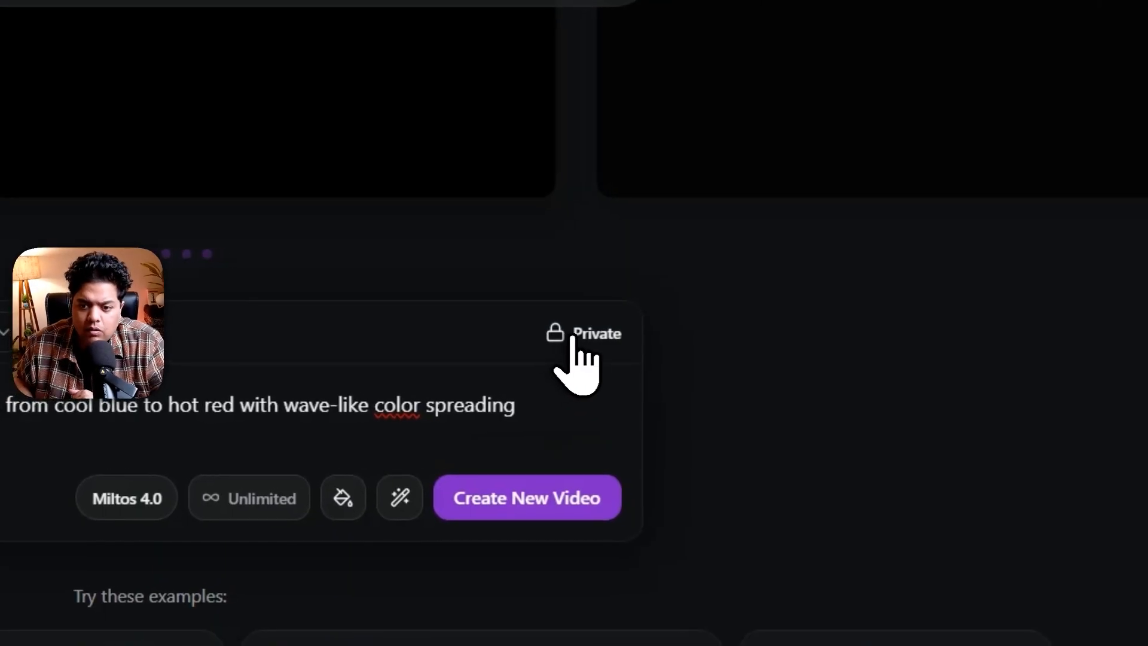
pyautogui.click(583, 333)
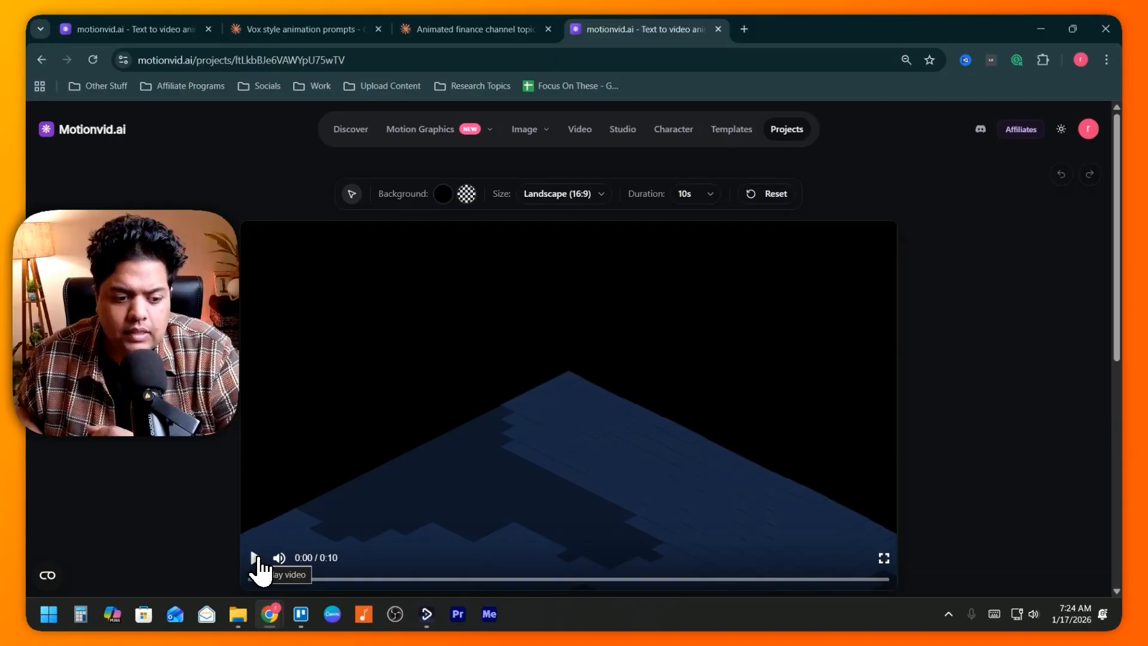
# Step: Play the generated video, replace its heading "REGIONAL HEAT INDEX" with "SOLVEBASE MAP", and reload the project page
pyautogui.click(255, 557)
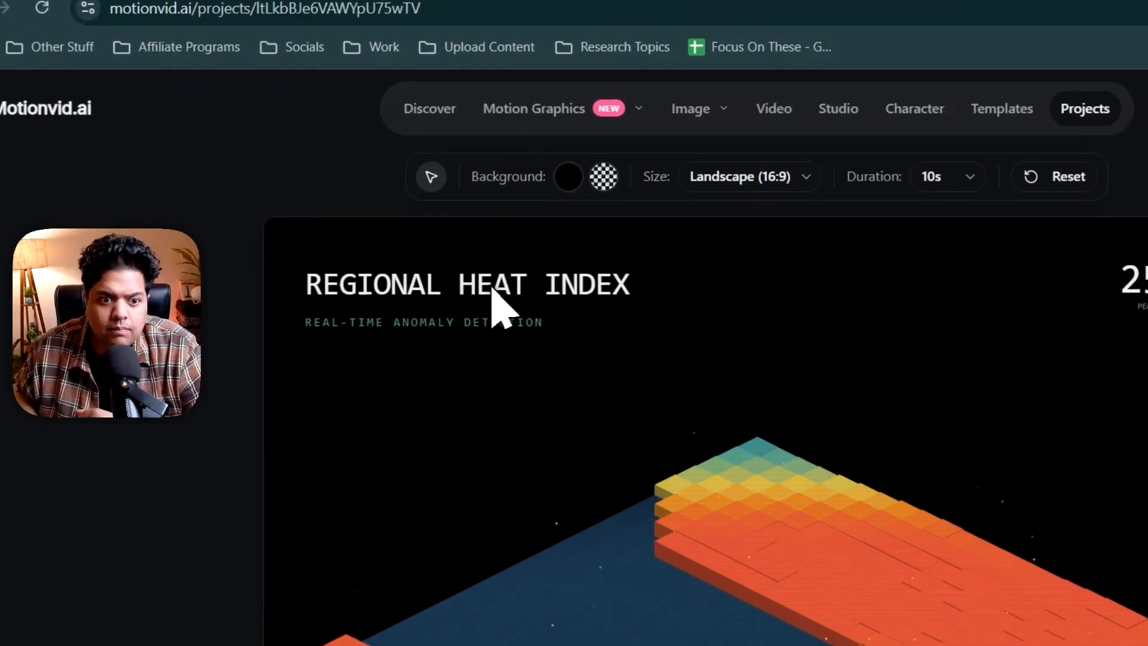
pyautogui.click(501, 288)
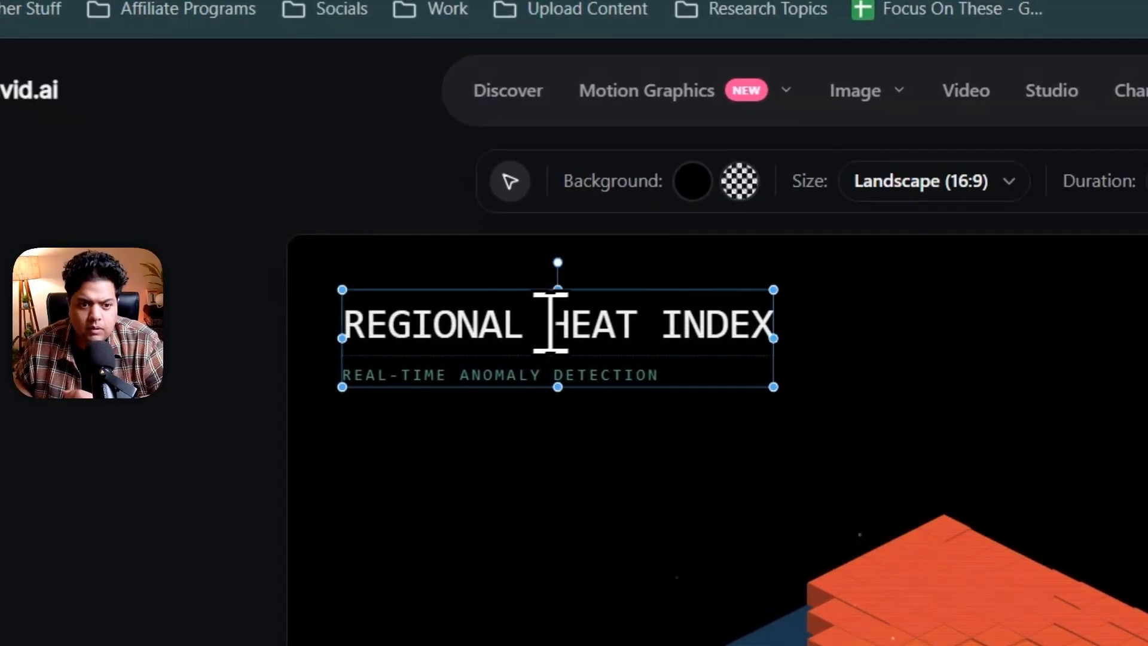
pyautogui.write('S')
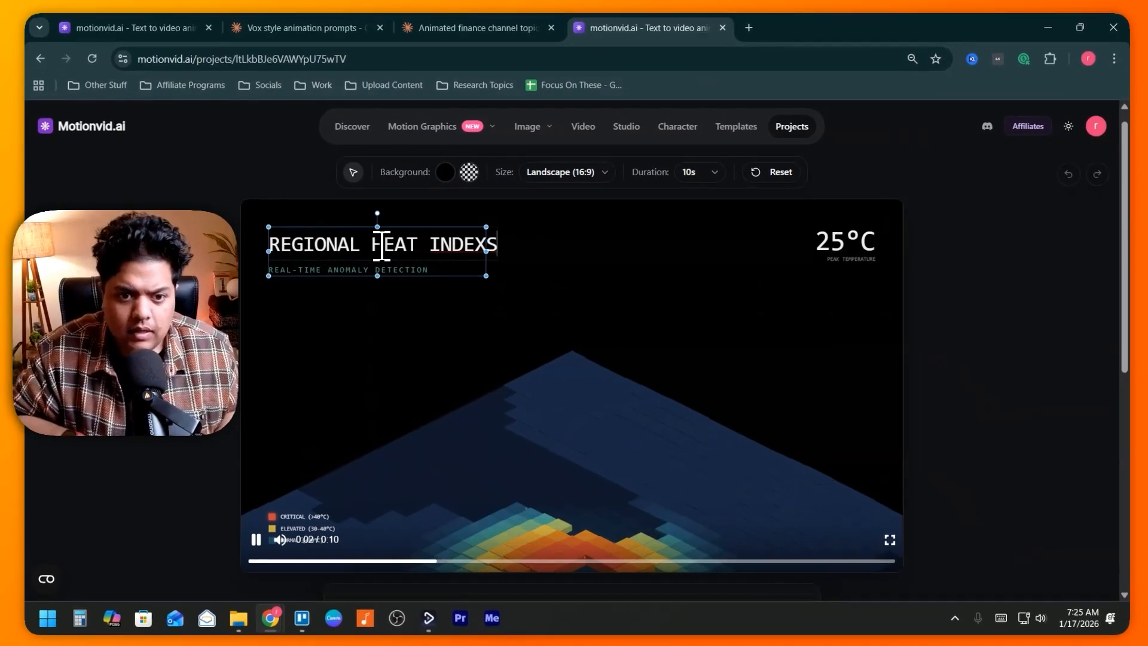
pyautogui.press('Left')
pyautogui.press('BackSpace')
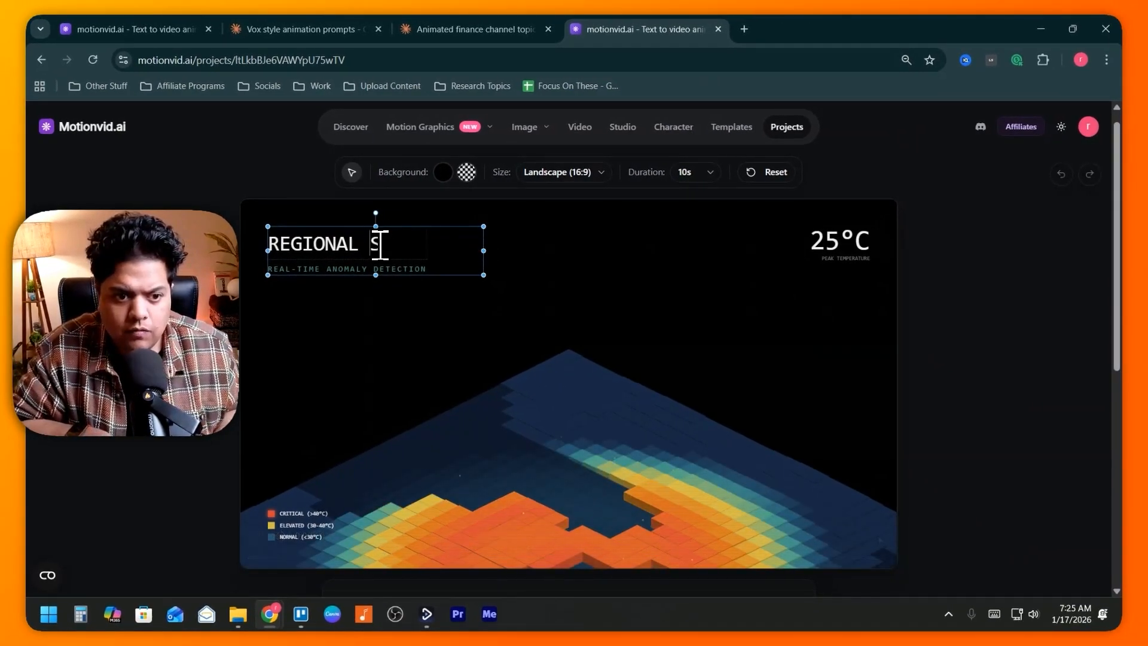
pyautogui.write('OLVEBASE MAP')
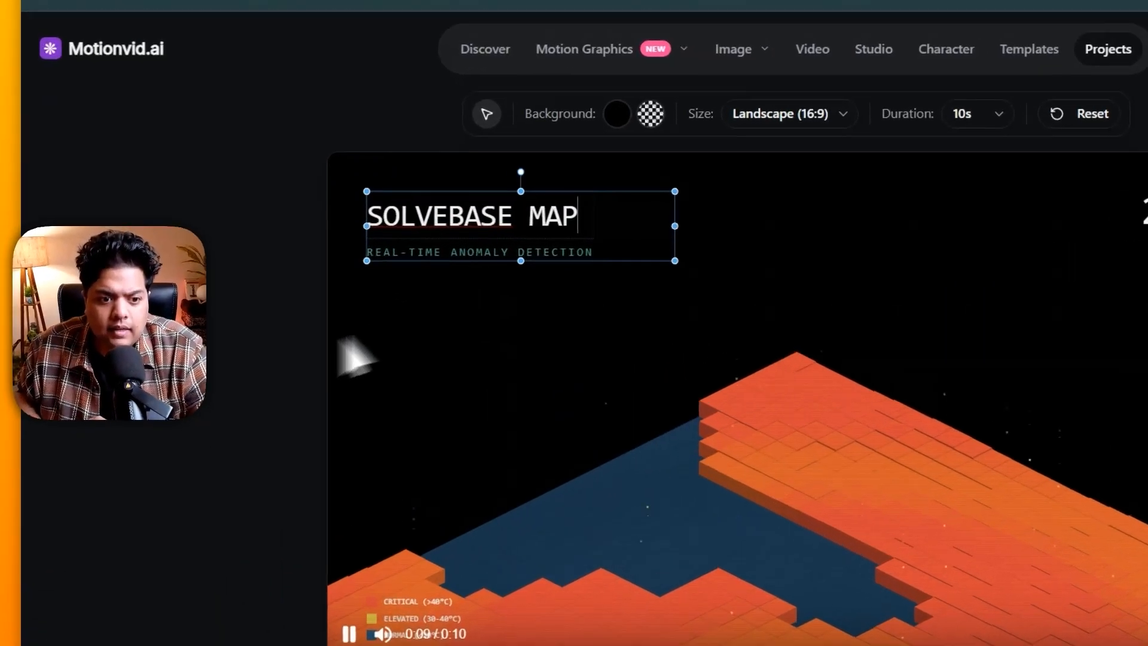
pyautogui.press('Escape')
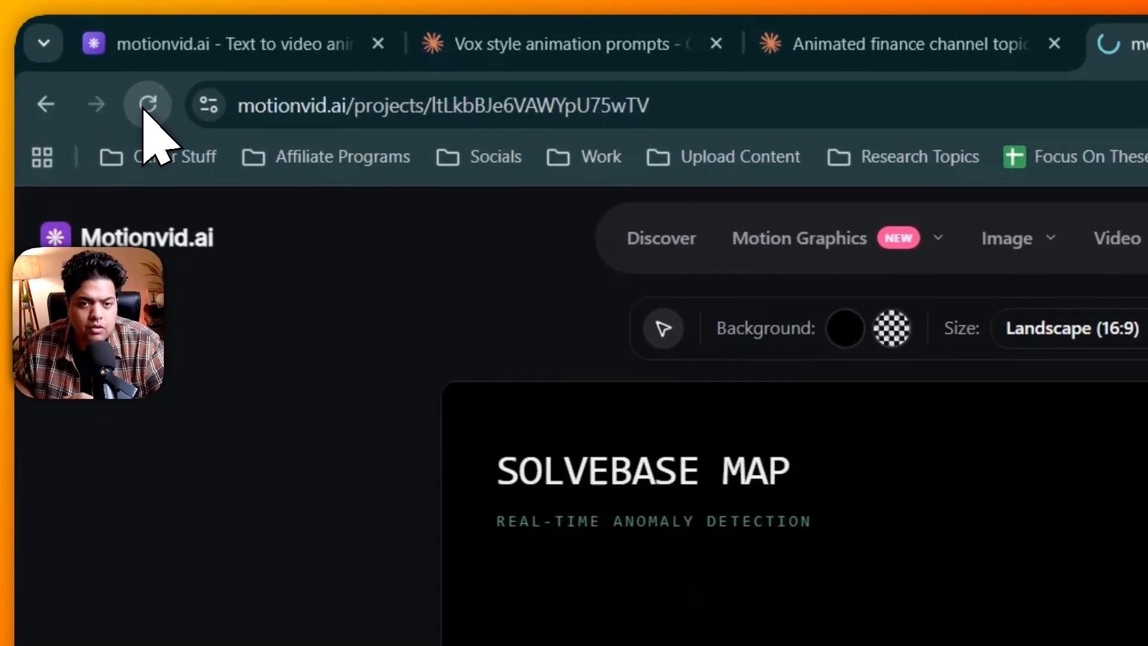
pyautogui.click(133, 94)
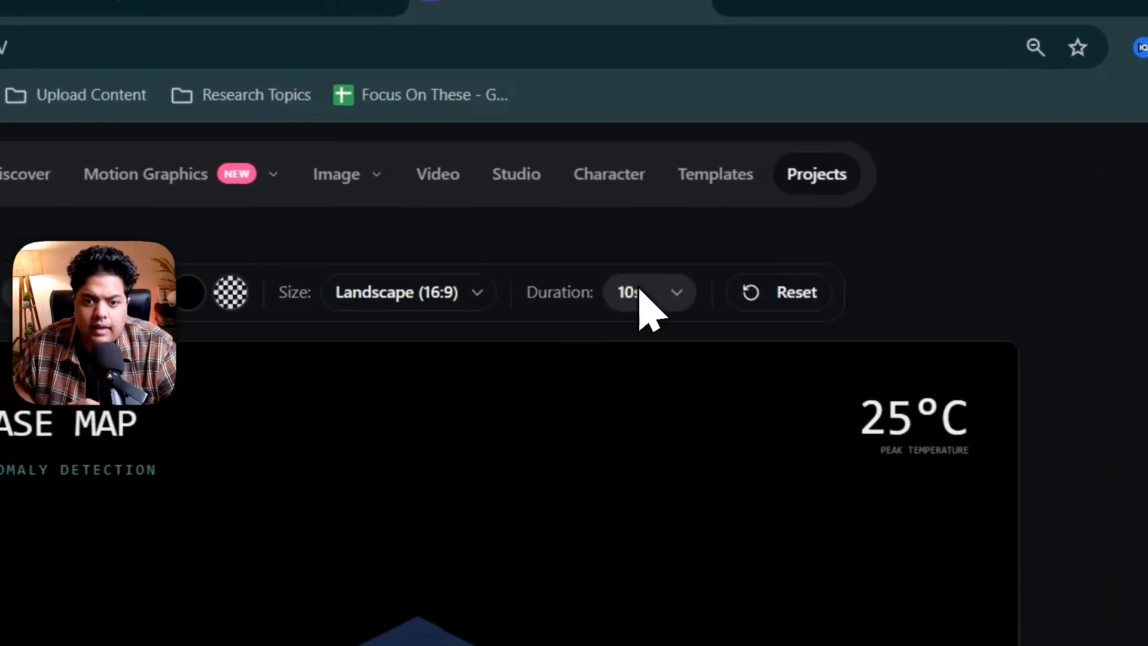
# Step: Try the generated video at durations of 60 seconds, 5 seconds and again 60 seconds
pyautogui.click(759, 192)
pyautogui.click(641, 532)
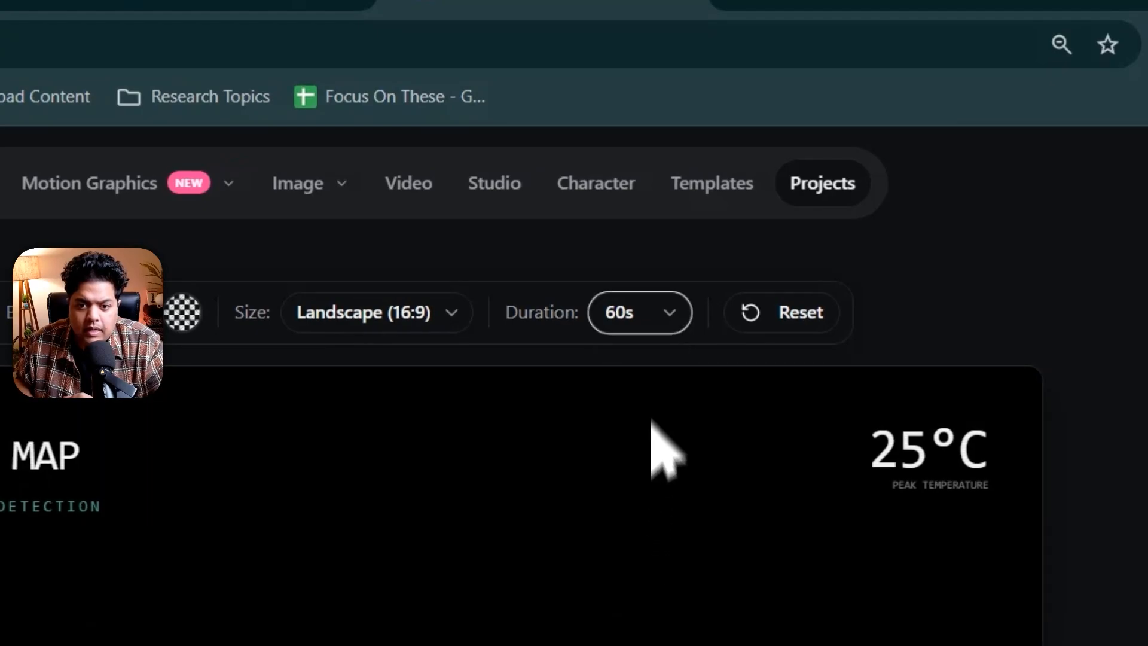
pyautogui.click(648, 329)
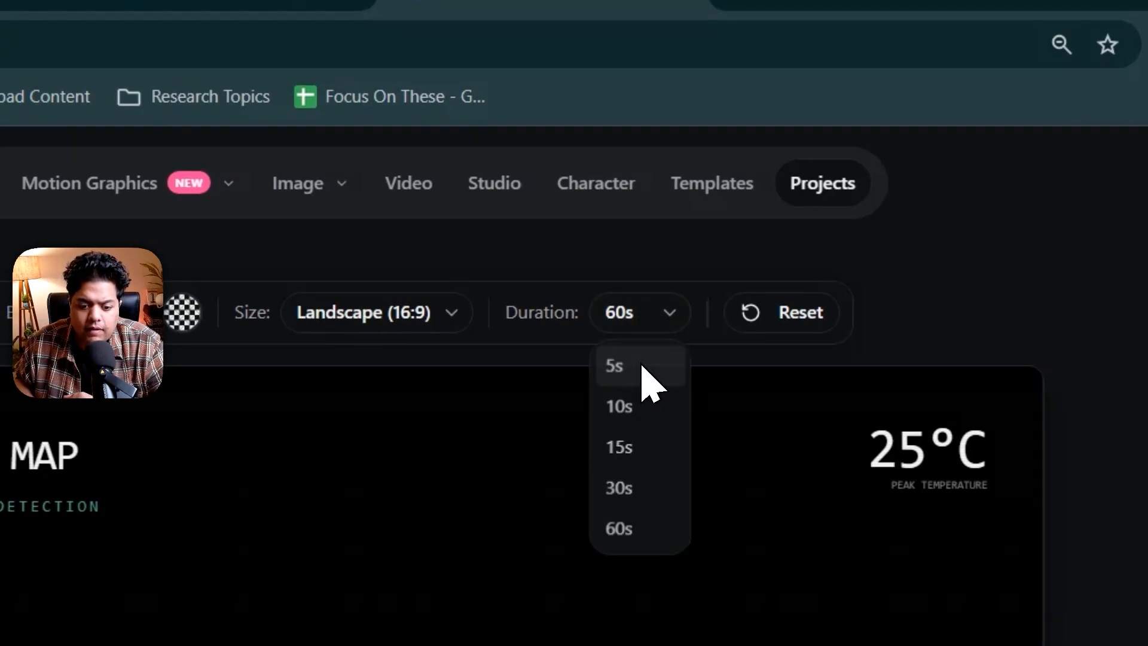
pyautogui.click(647, 383)
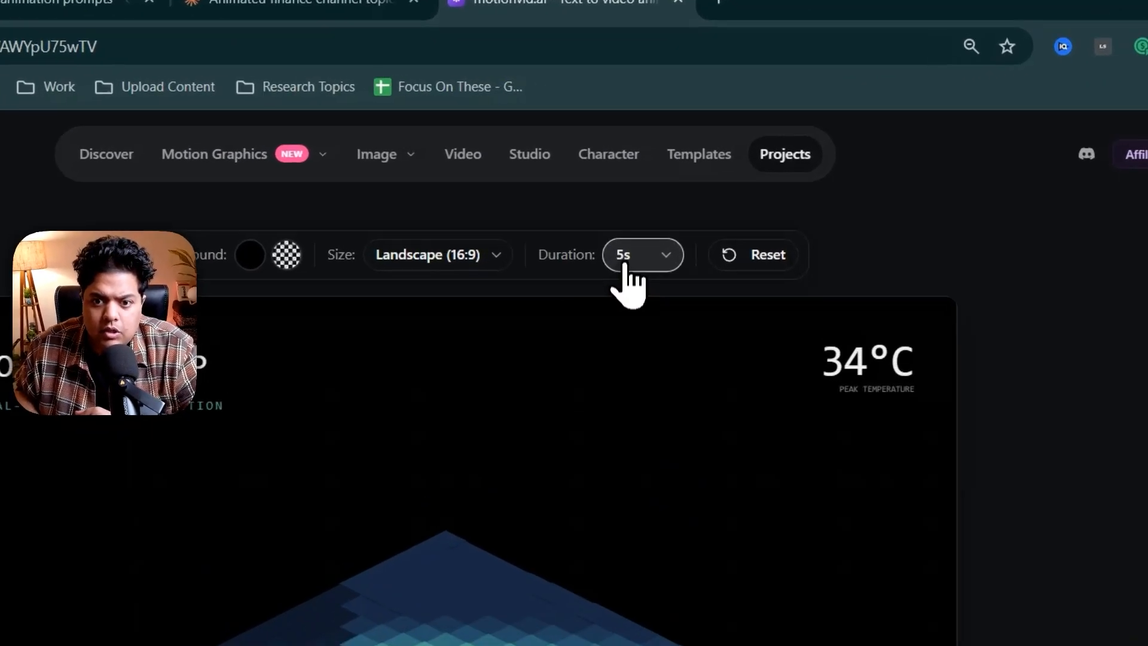
pyautogui.click(695, 194)
pyautogui.click(685, 302)
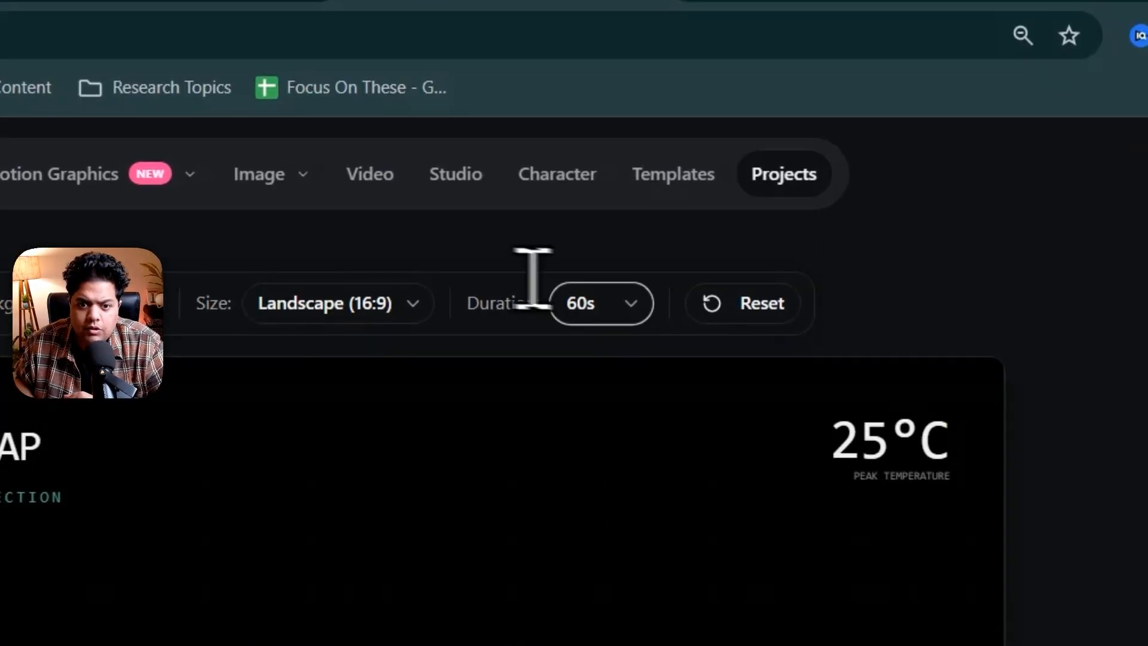
# Step: Set the generated video's duration to 5 seconds and check the frame size options
pyautogui.click(611, 303)
pyautogui.click(597, 353)
pyautogui.click(328, 304)
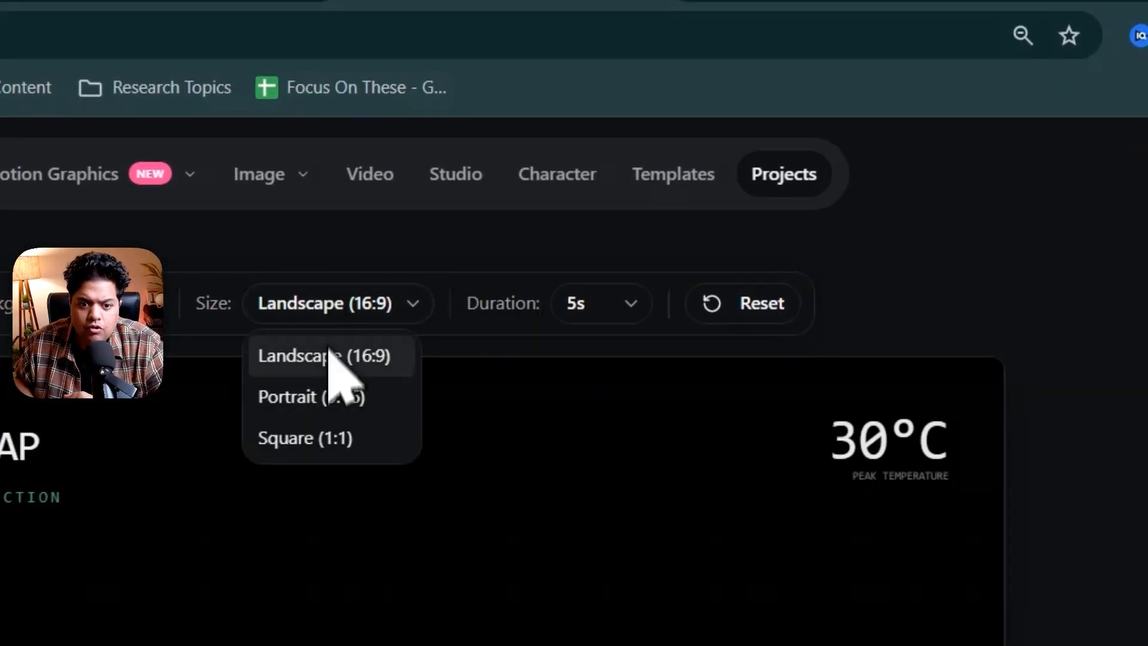
pyautogui.click(328, 397)
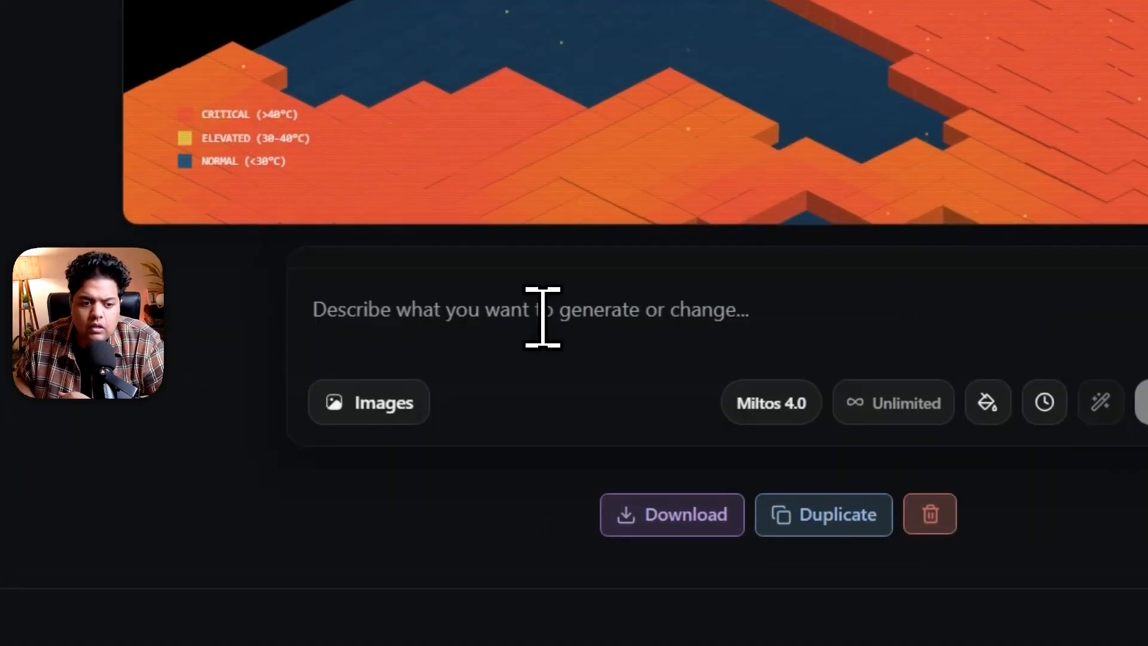
# Step: Generate a recoloured version of the video with the prompt "change red to green, yellow to purple, blue to pink"
pyautogui.click(451, 422)
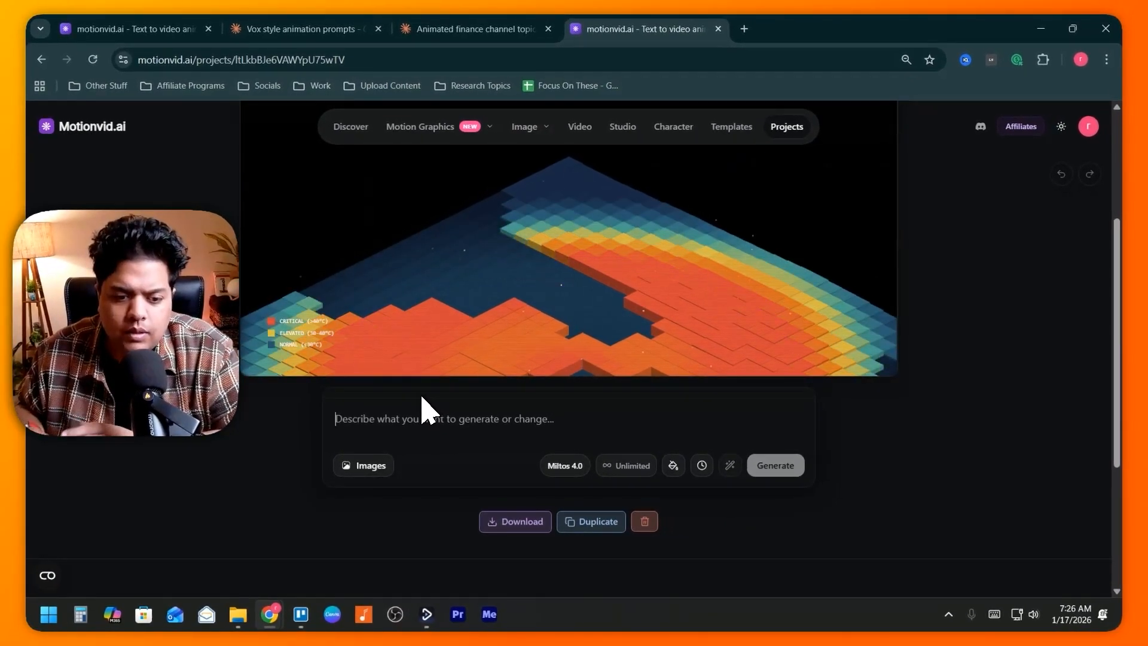
pyautogui.write('change red to green, yellow to purple, blue to pink')
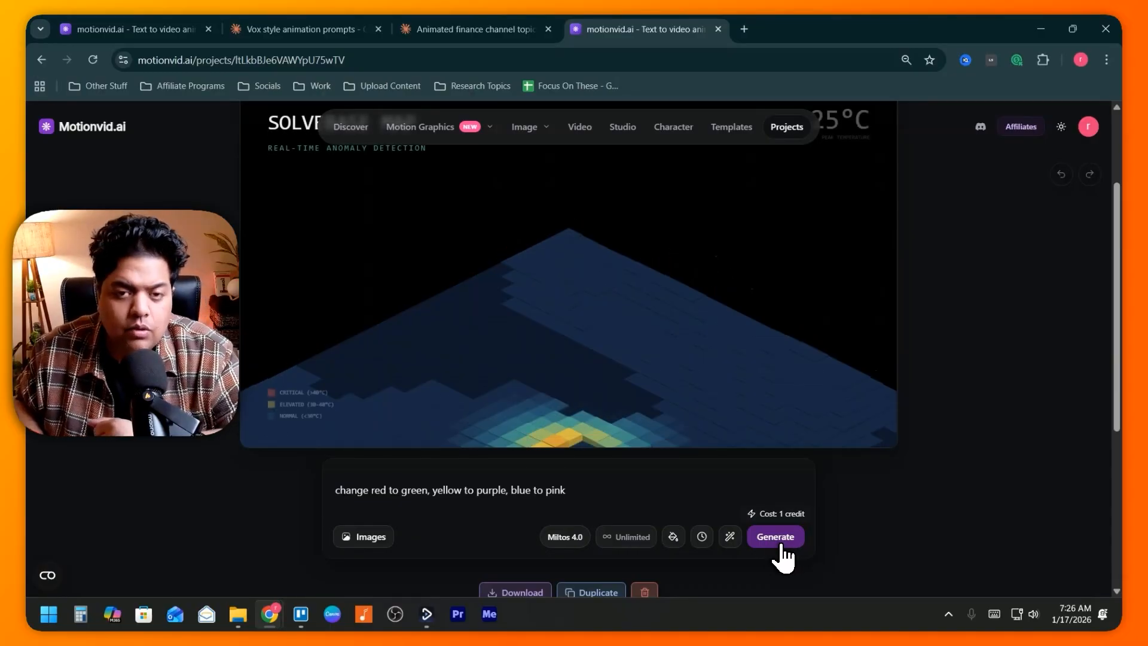
pyautogui.click(780, 545)
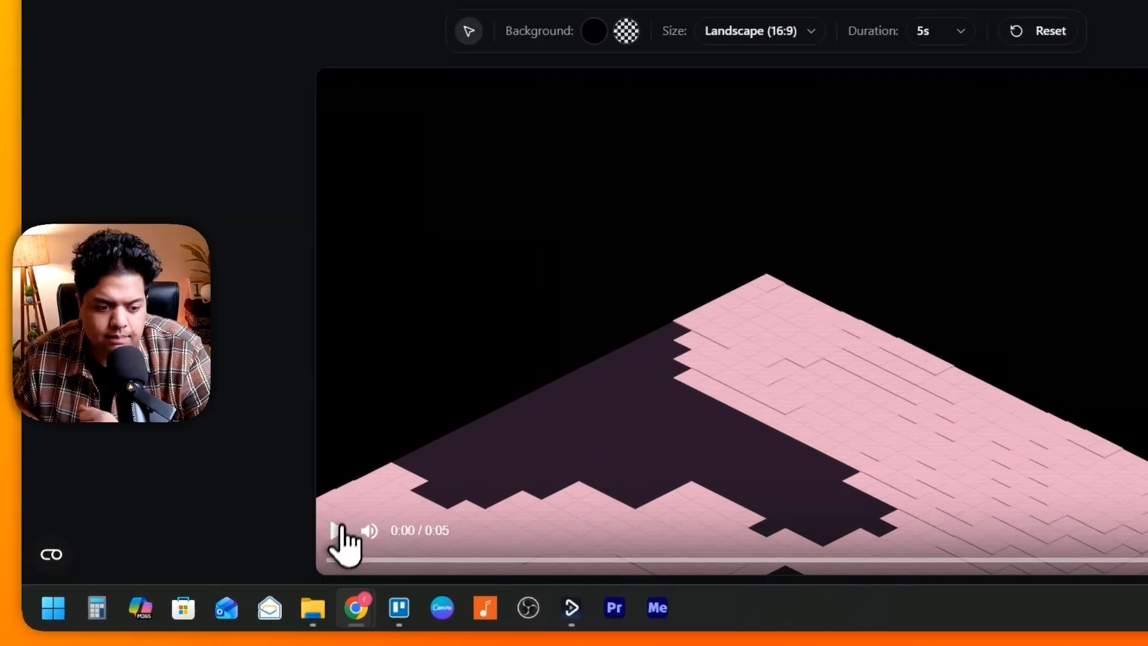
# Step: Play the recoloured video, try red and black backgrounds, and set the background to transparent
pyautogui.click(256, 557)
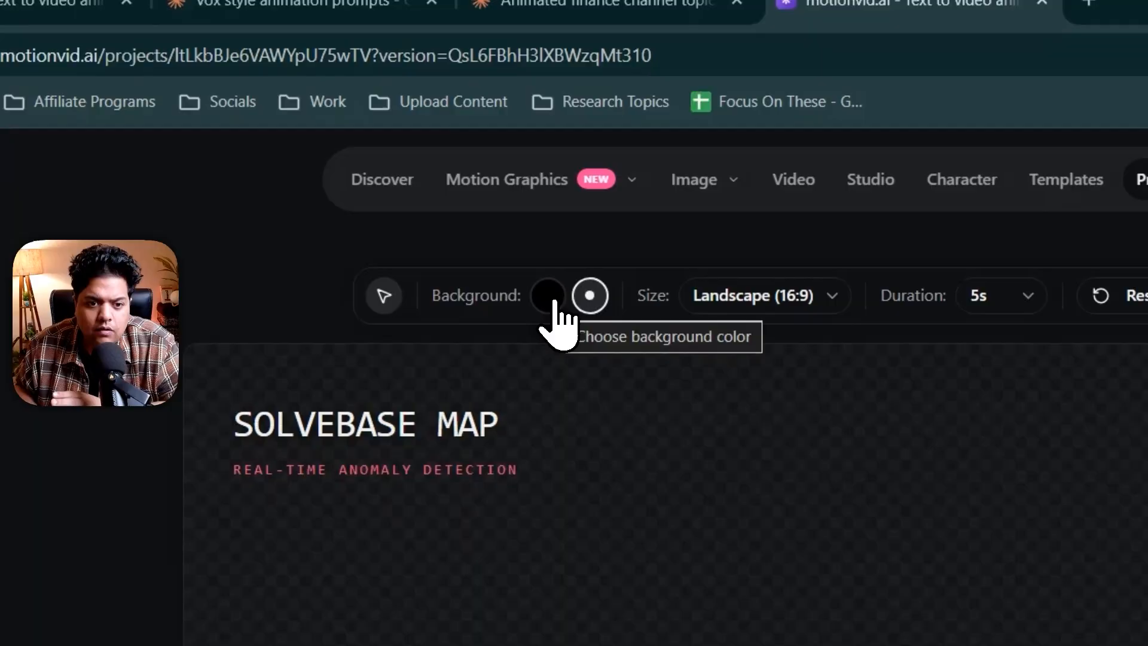
pyautogui.click(446, 195)
pyautogui.moveTo(469, 248); pyautogui.dragTo(577, 211)
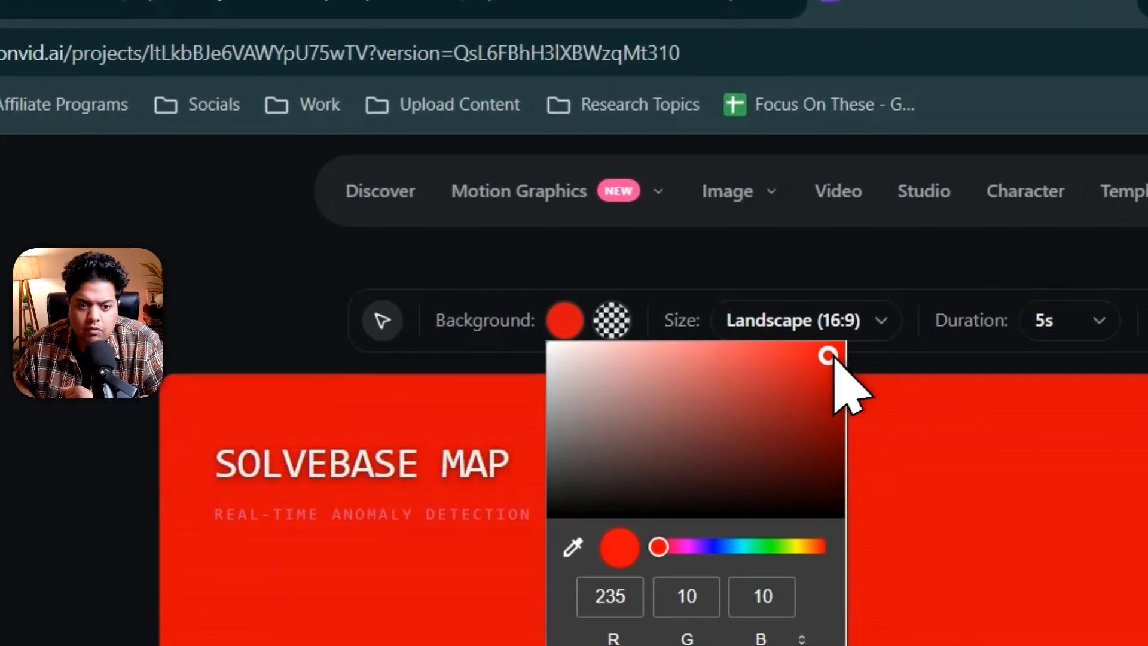
pyautogui.moveTo(830, 357); pyautogui.dragTo(531, 530)
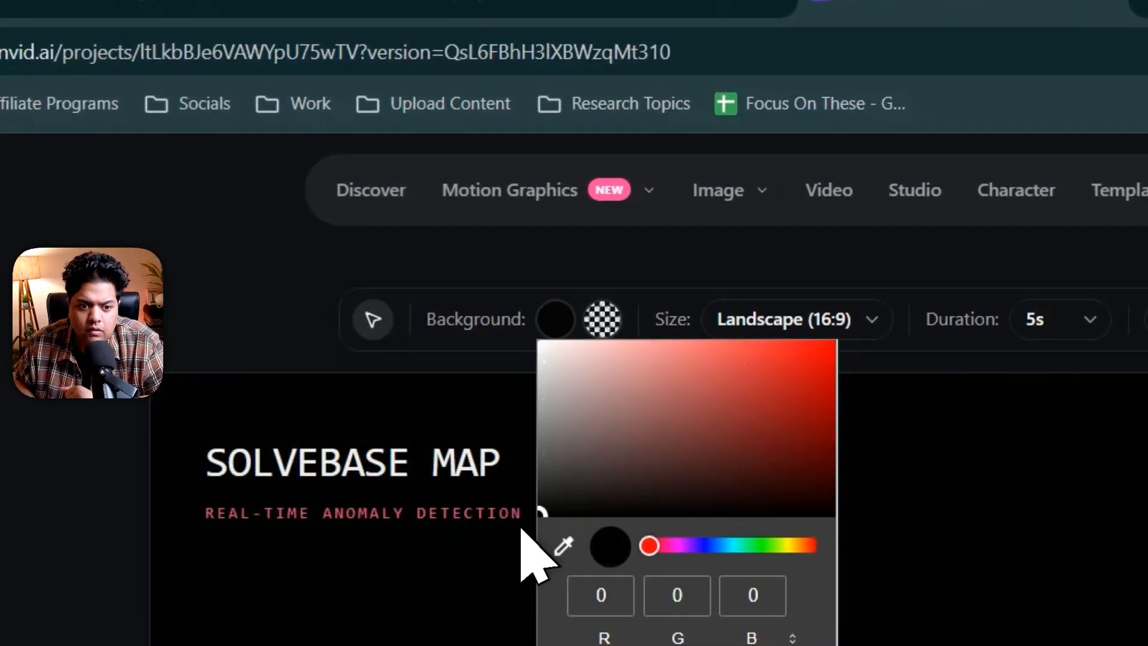
pyautogui.click(604, 323)
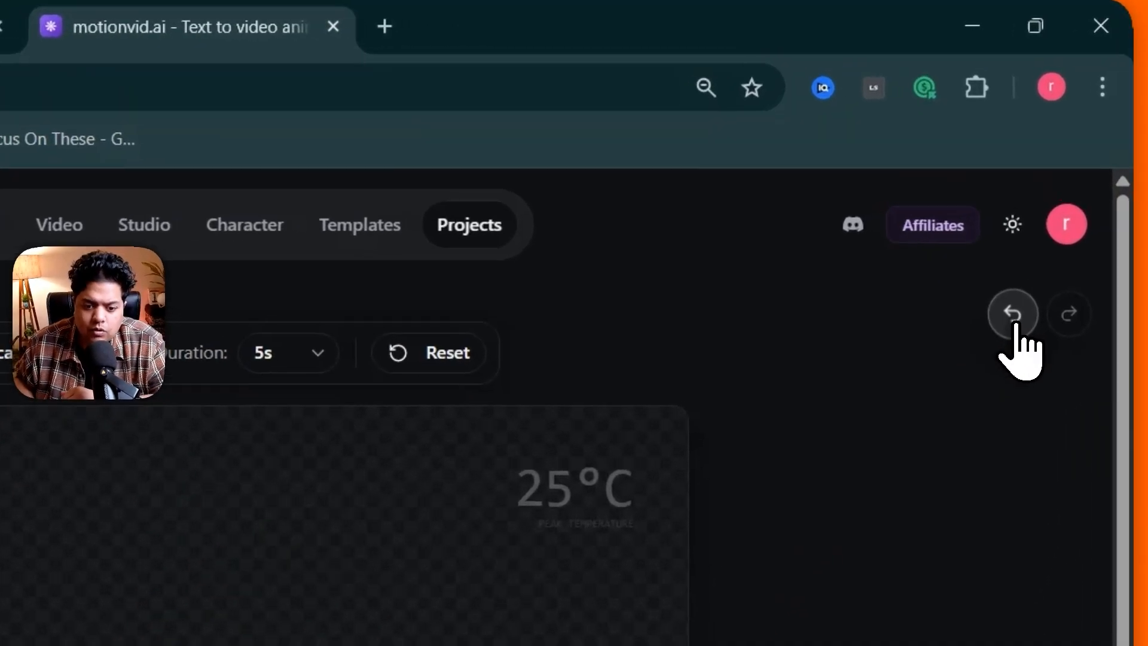
# Step: Undo the last change to the video and restore it again
pyautogui.click(1061, 177)
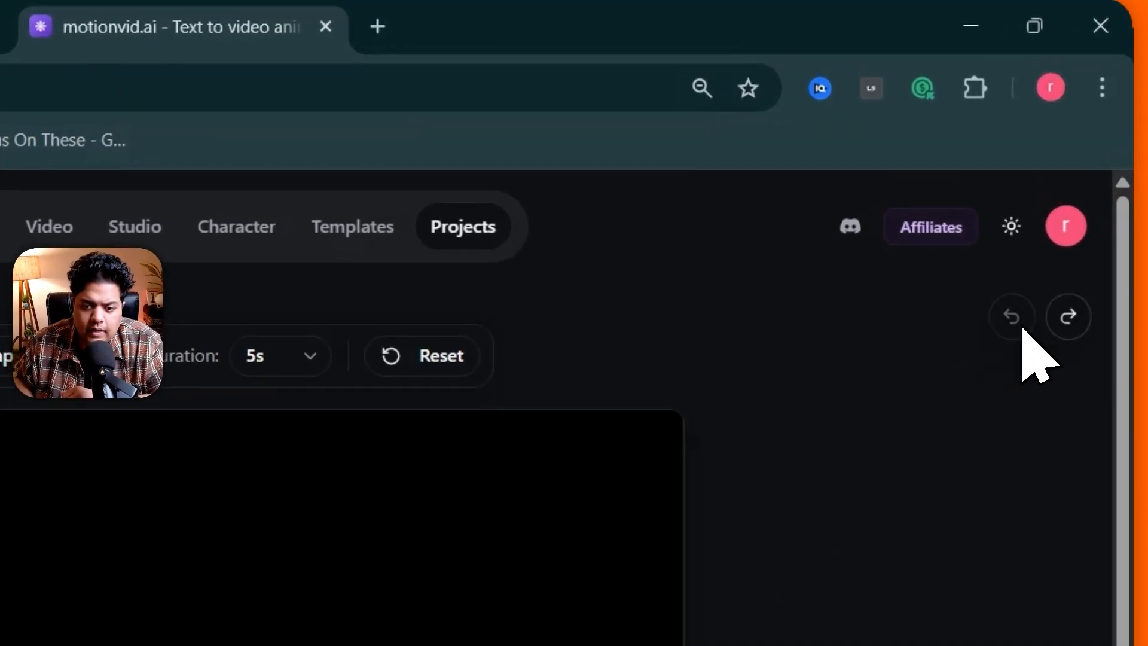
pyautogui.click(1068, 316)
# Step: Choose 1080p (1920x1080) quality and 60 FPS (Smooth) in the video's render settings, and download the completed 60-second render
pyautogui.scroll(-6, 404, 503)
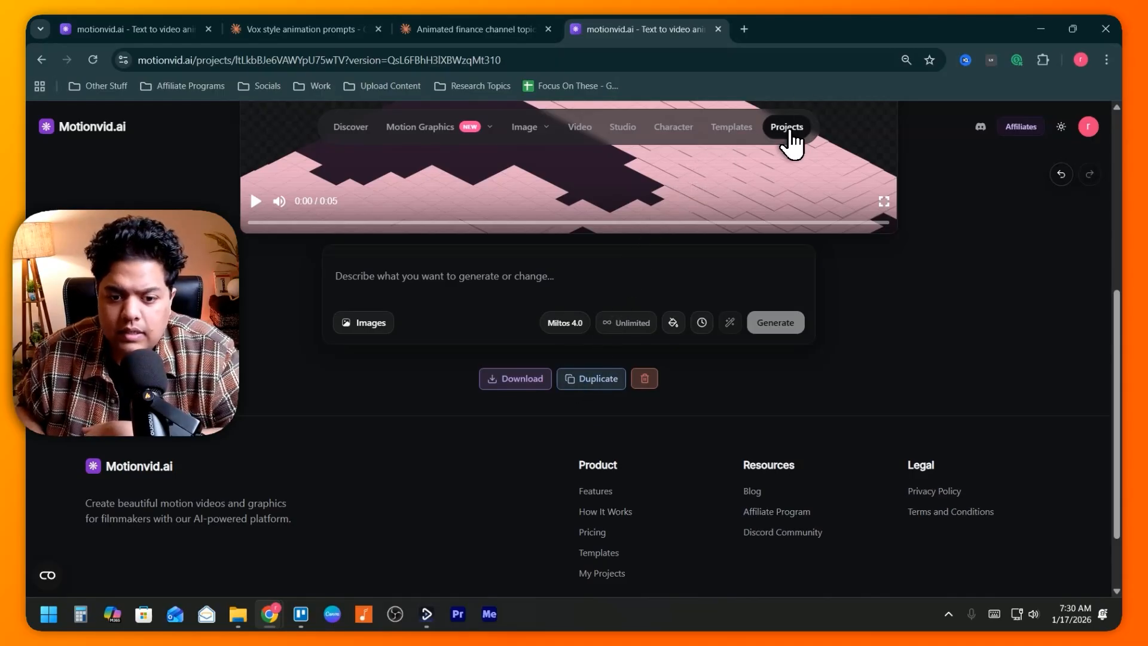
pyautogui.click(518, 381)
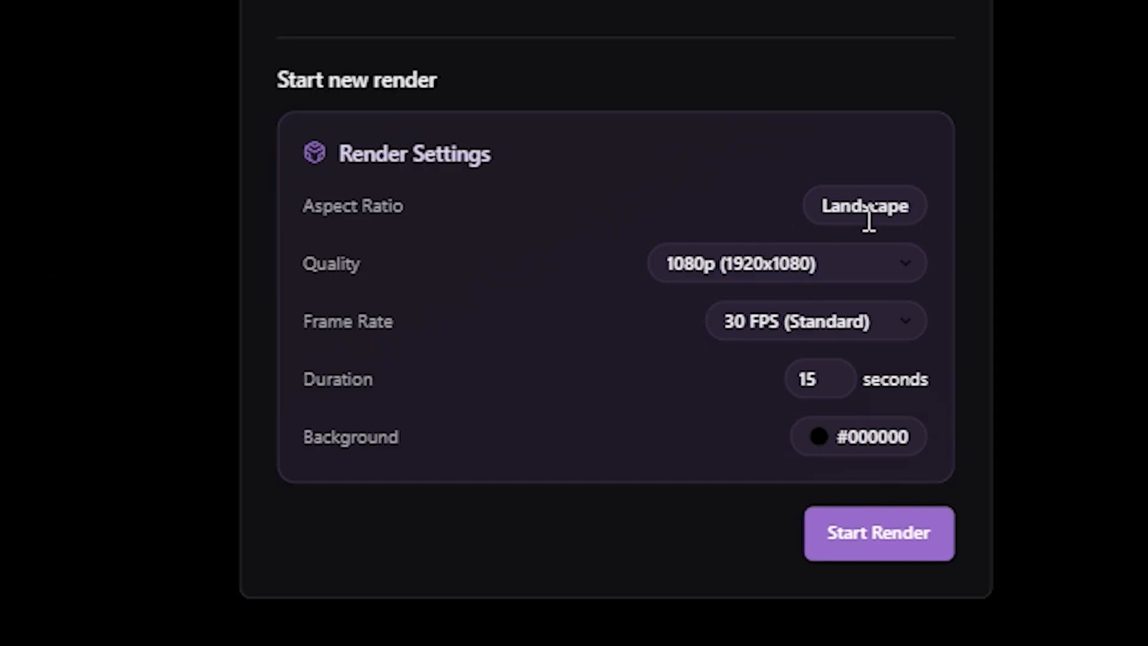
pyautogui.click(801, 277)
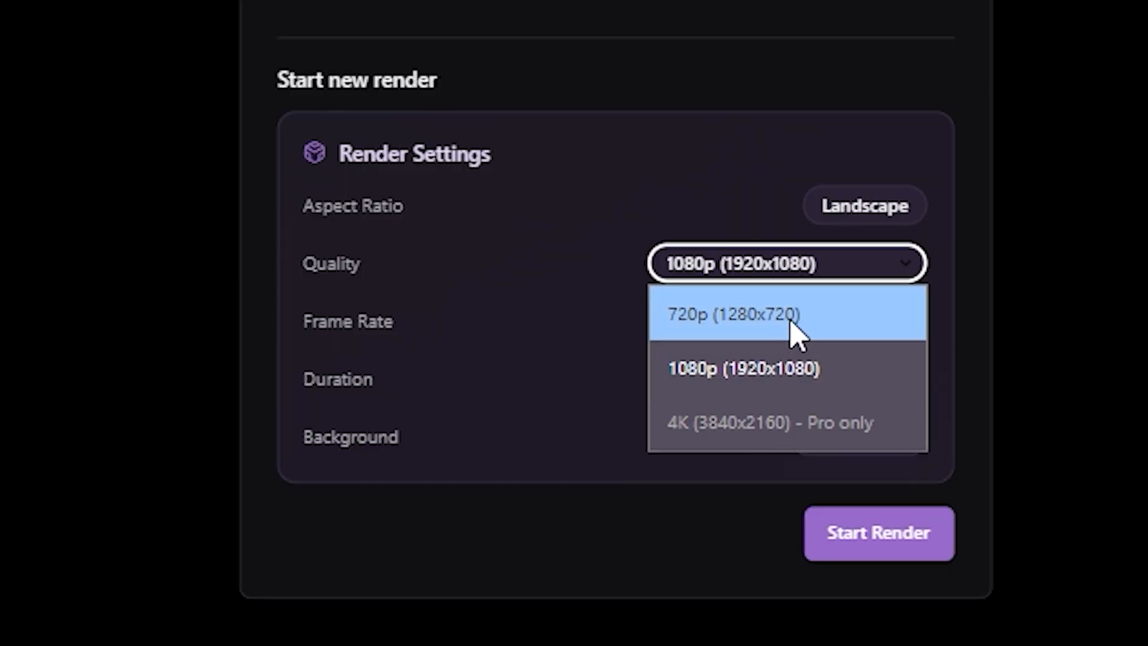
pyautogui.click(804, 276)
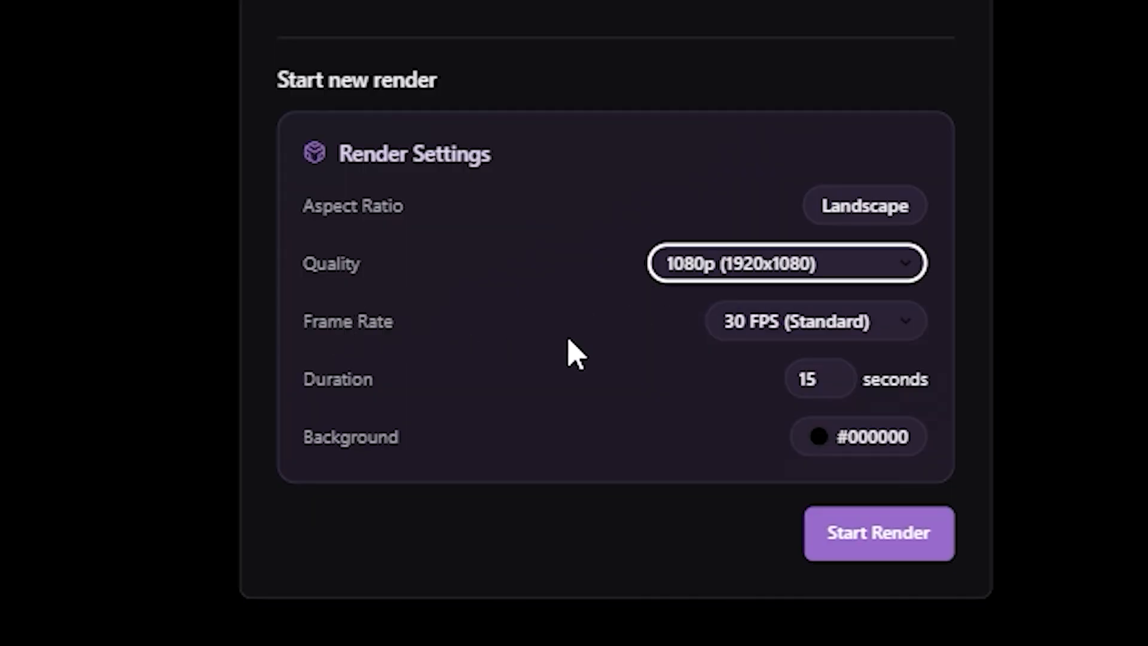
pyautogui.click(796, 335)
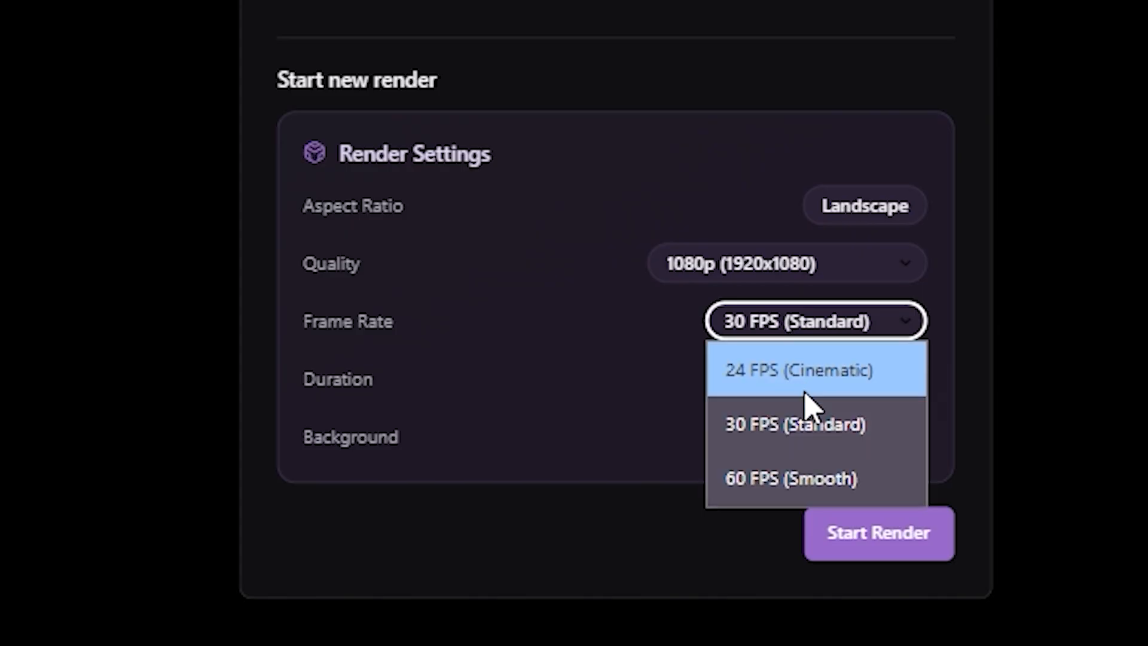
pyautogui.click(793, 478)
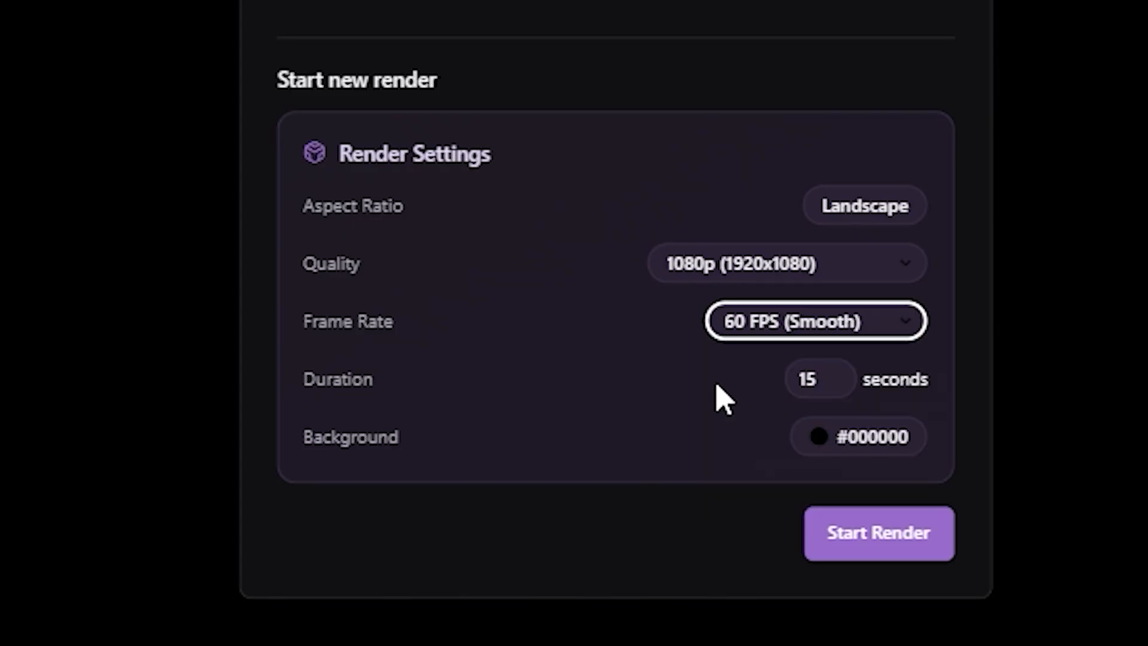
pyautogui.click(837, 385)
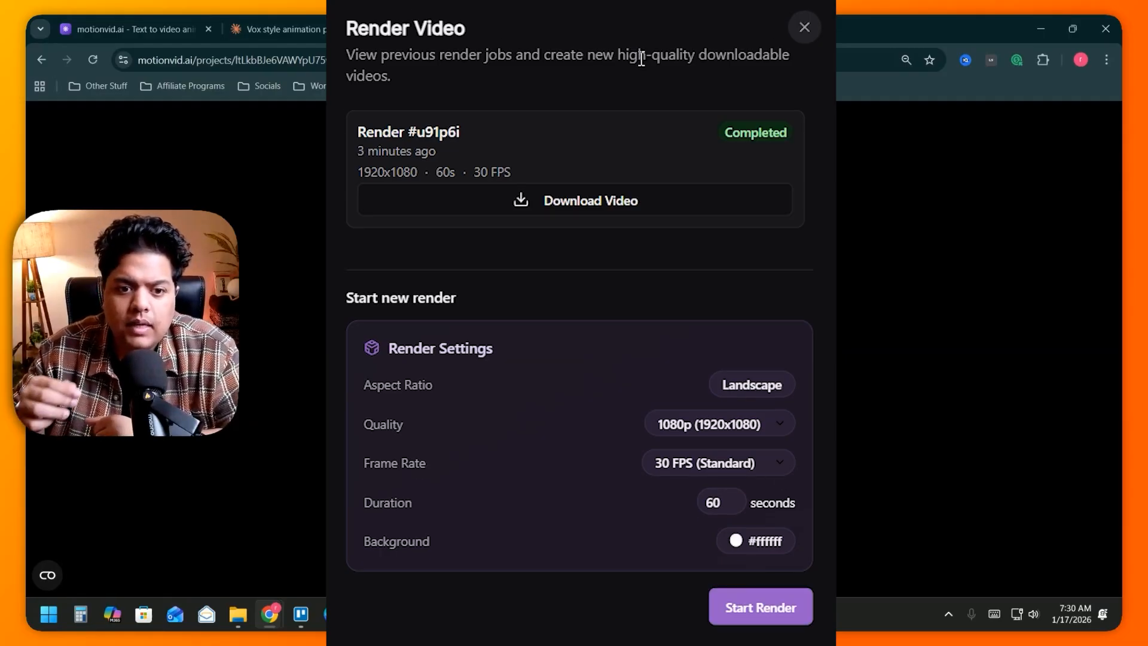
pyautogui.click(579, 200)
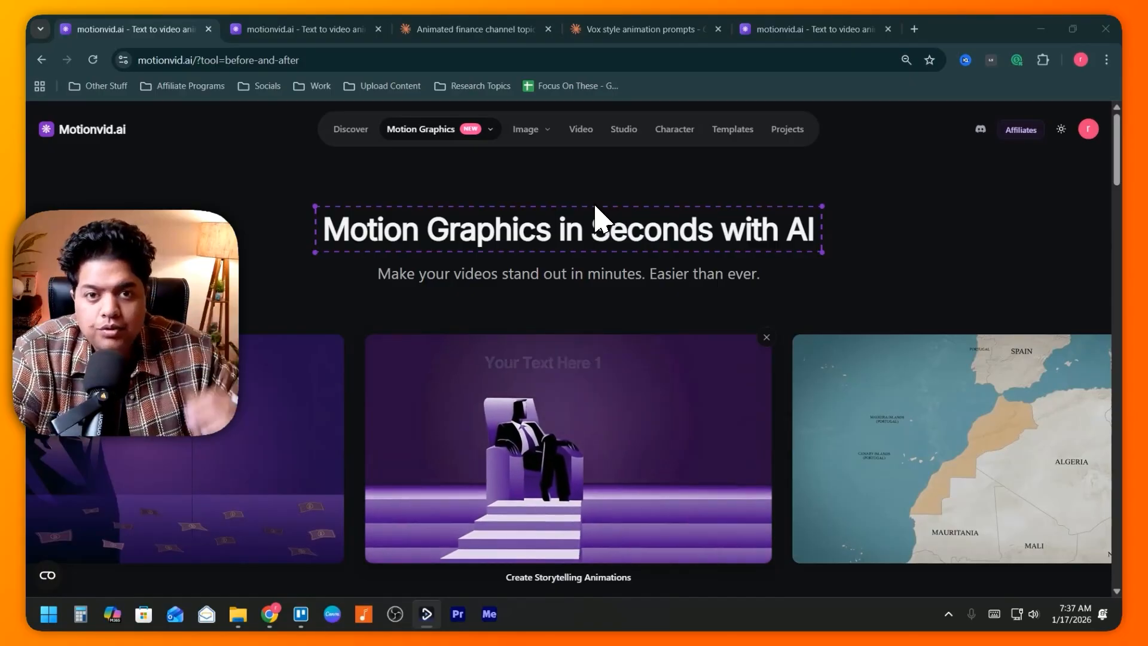
# Step: Examine the motion graphics template gallery, including the VOX style explainer and map animations, and the start frame prompt box
pyautogui.moveTo(463, 131)
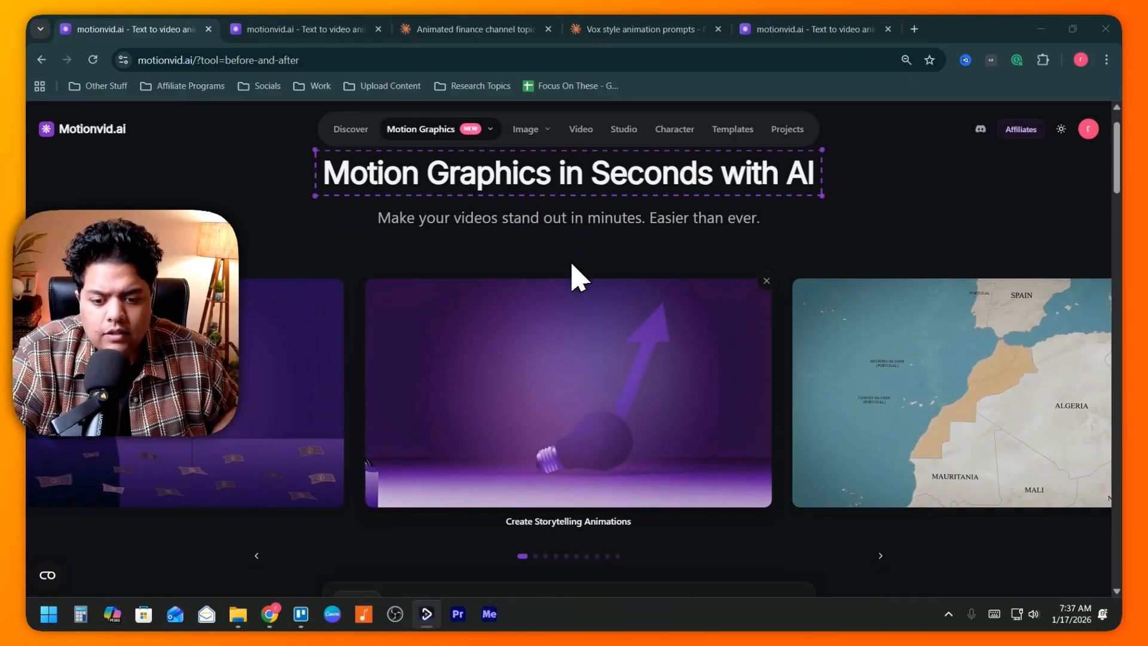
pyautogui.scroll(-2, 576, 274)
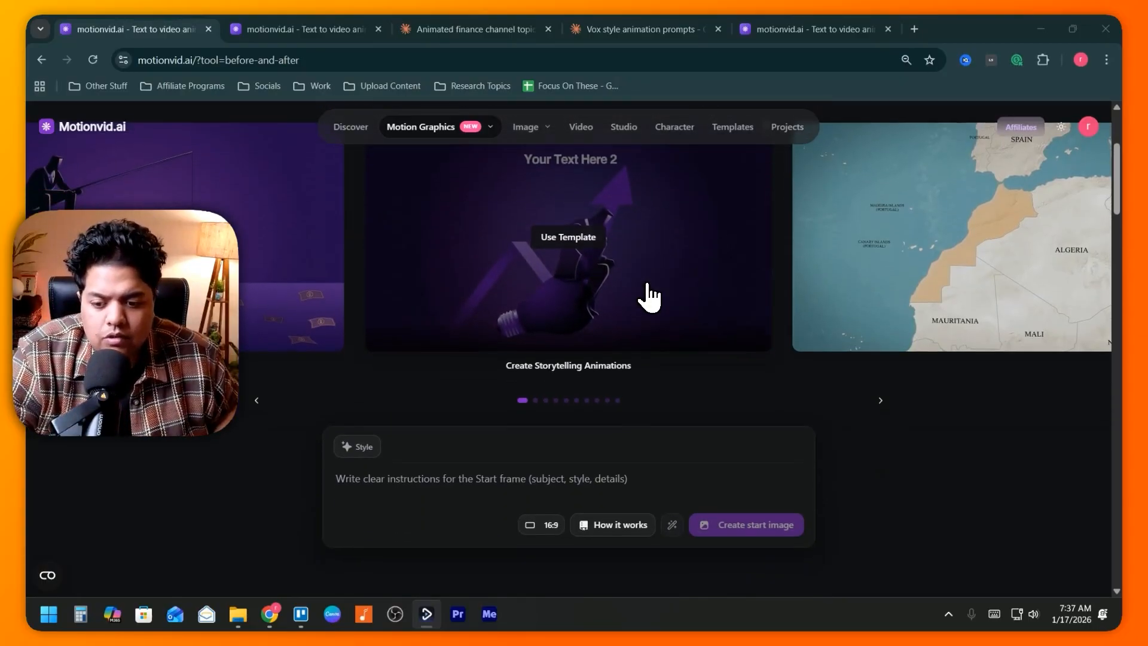
pyautogui.scroll(-8, 649, 299)
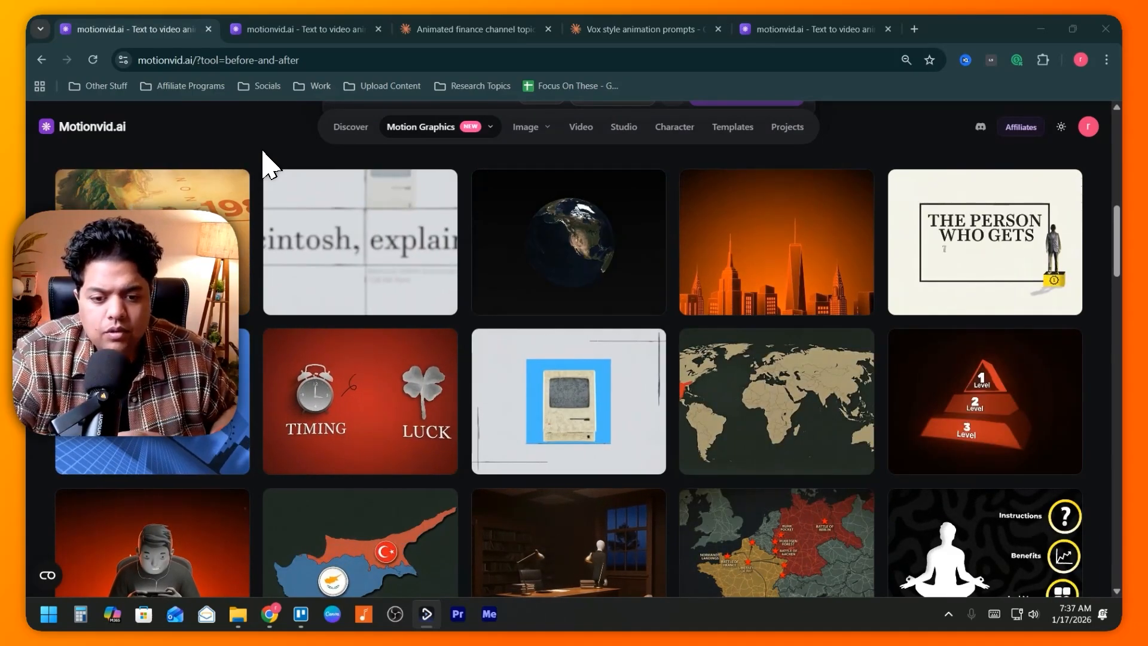
pyautogui.moveTo(568, 443)
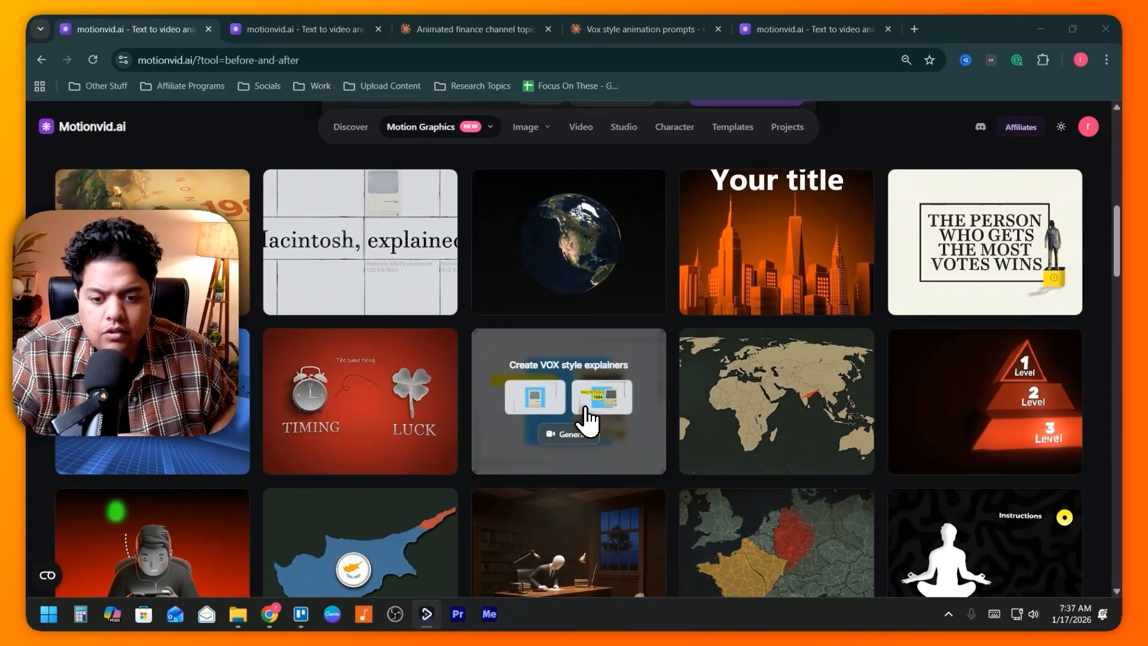
pyautogui.moveTo(992, 568)
pyautogui.scroll(-2, 992, 568)
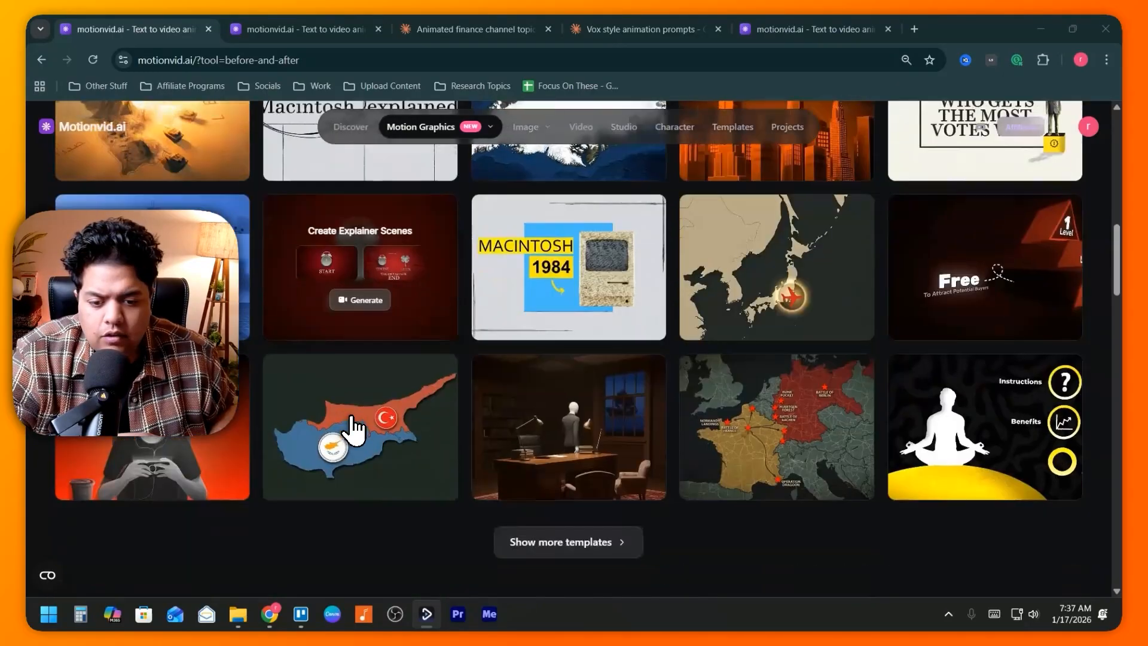
pyautogui.moveTo(361, 394)
pyautogui.scroll(2, 361, 395)
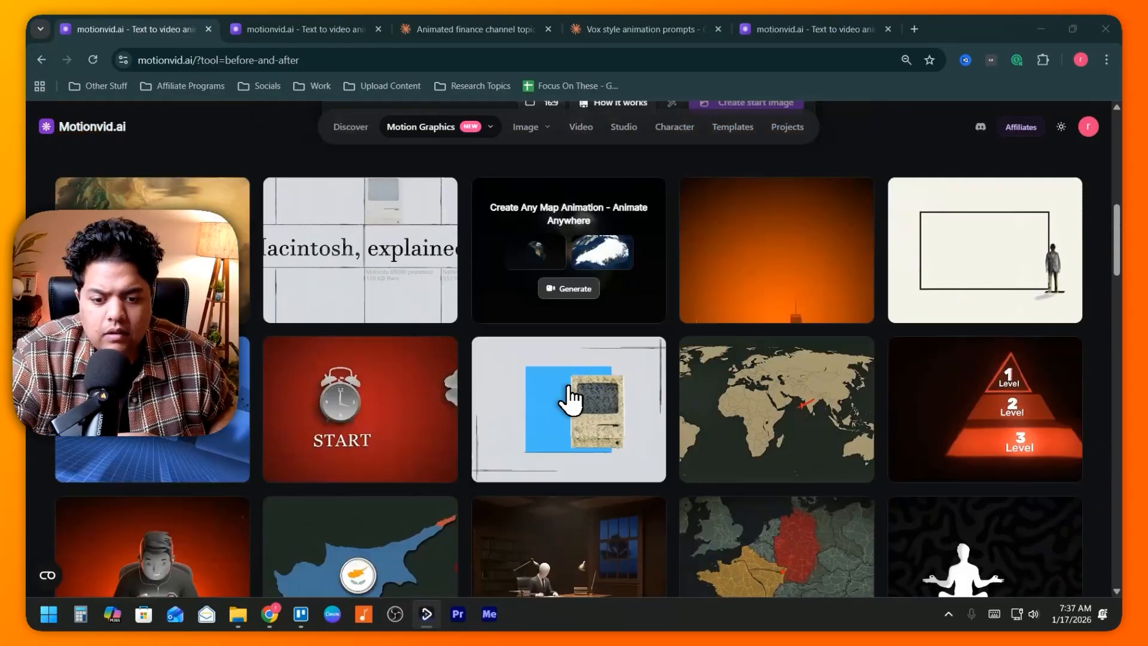
pyautogui.moveTo(828, 407)
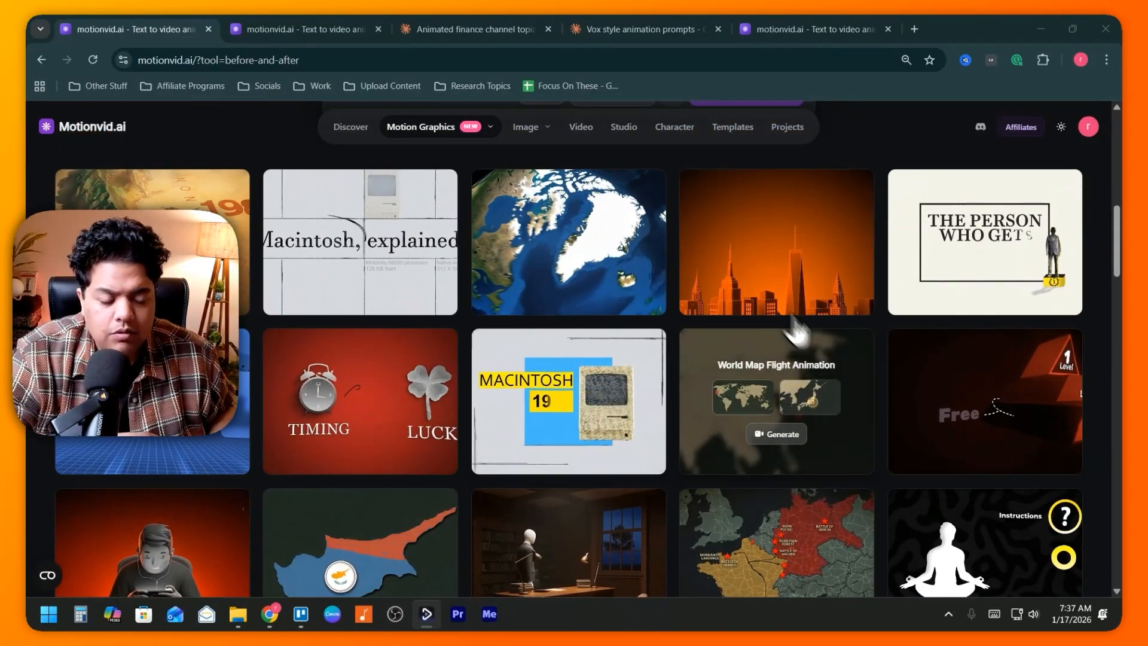
pyautogui.moveTo(605, 240)
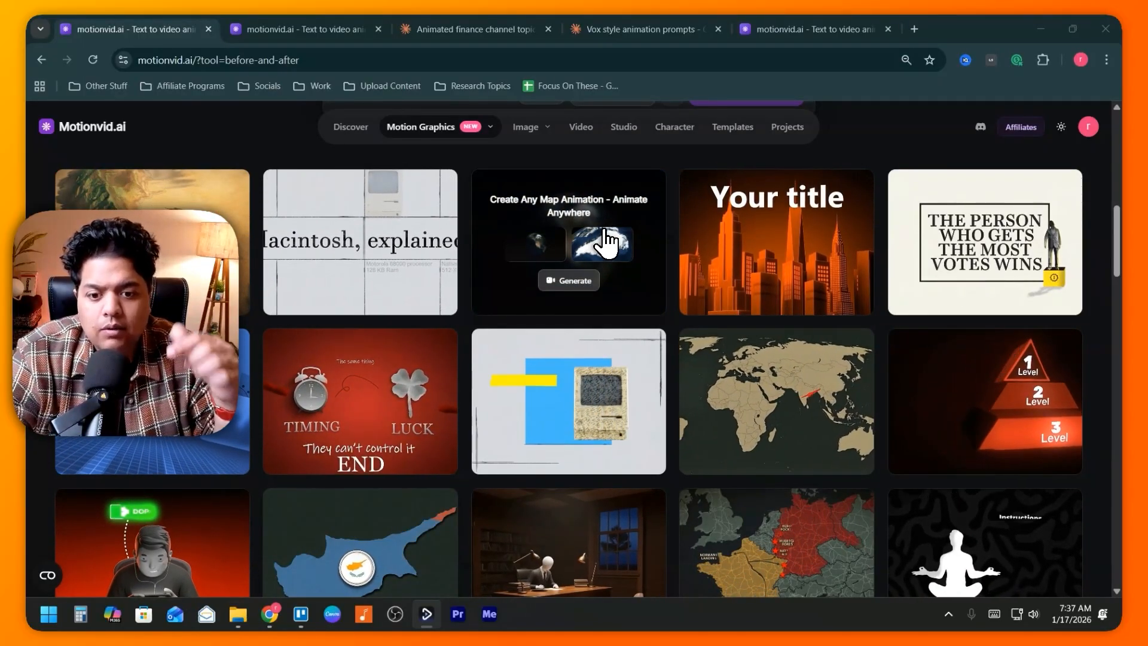
pyautogui.scroll(3, 577, 359)
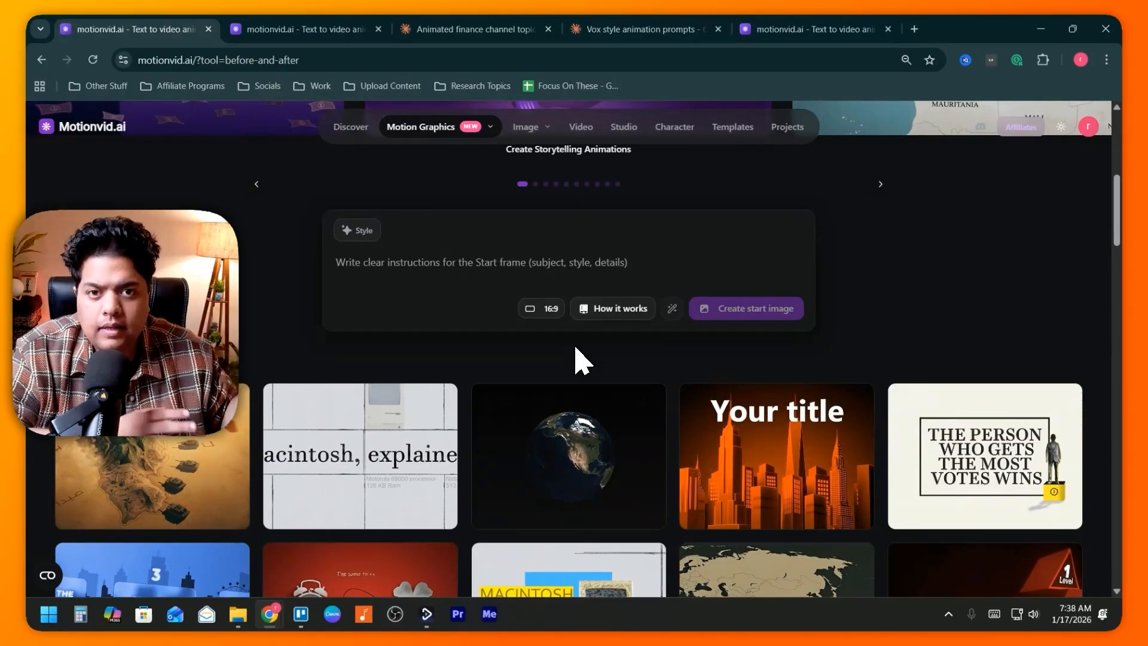
pyautogui.scroll(1, 580, 359)
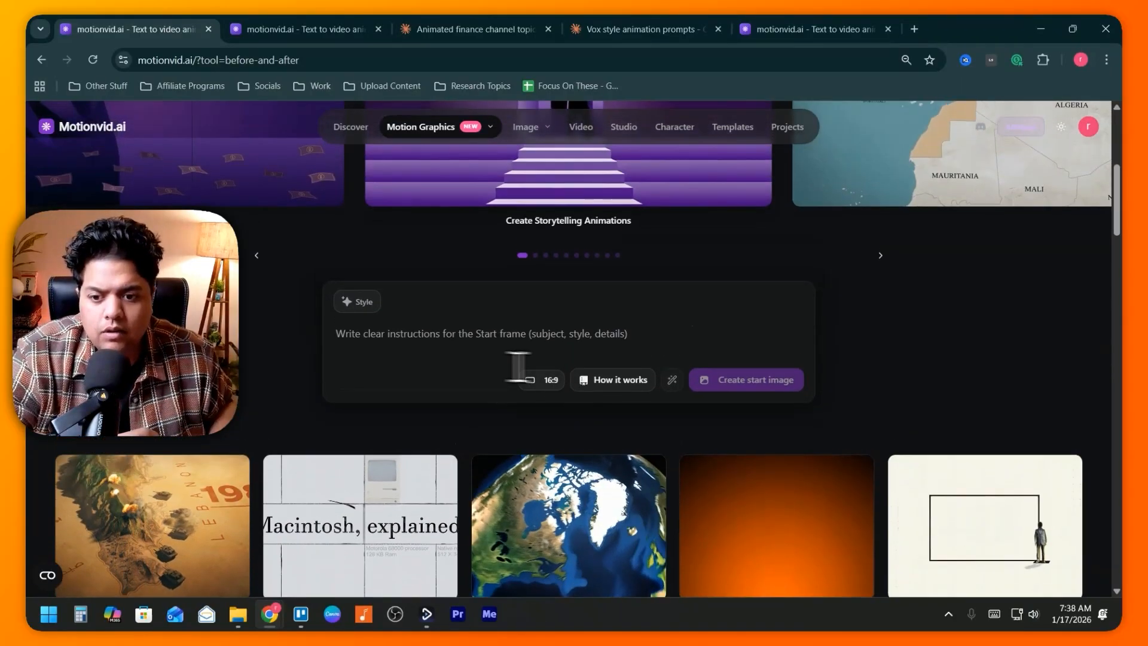
pyautogui.click(411, 333)
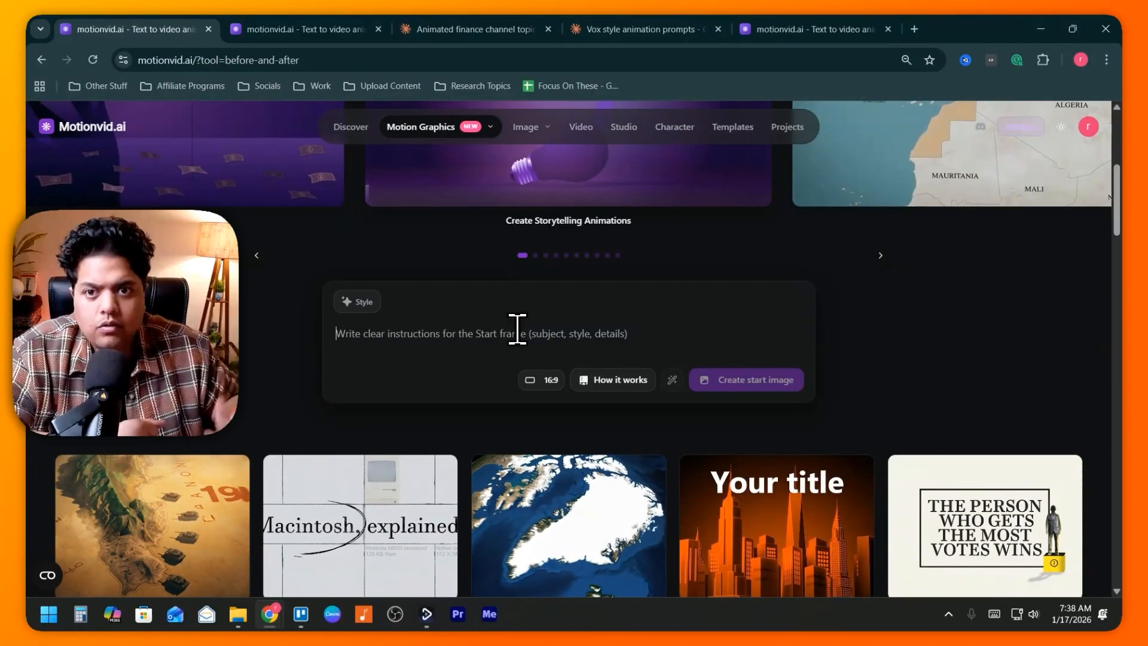
# Step: Switch to the Claude chat "Animated finance channel topics" and read the opening prompt requesting 2 topics for stickman-style finance videos
pyautogui.click(448, 24)
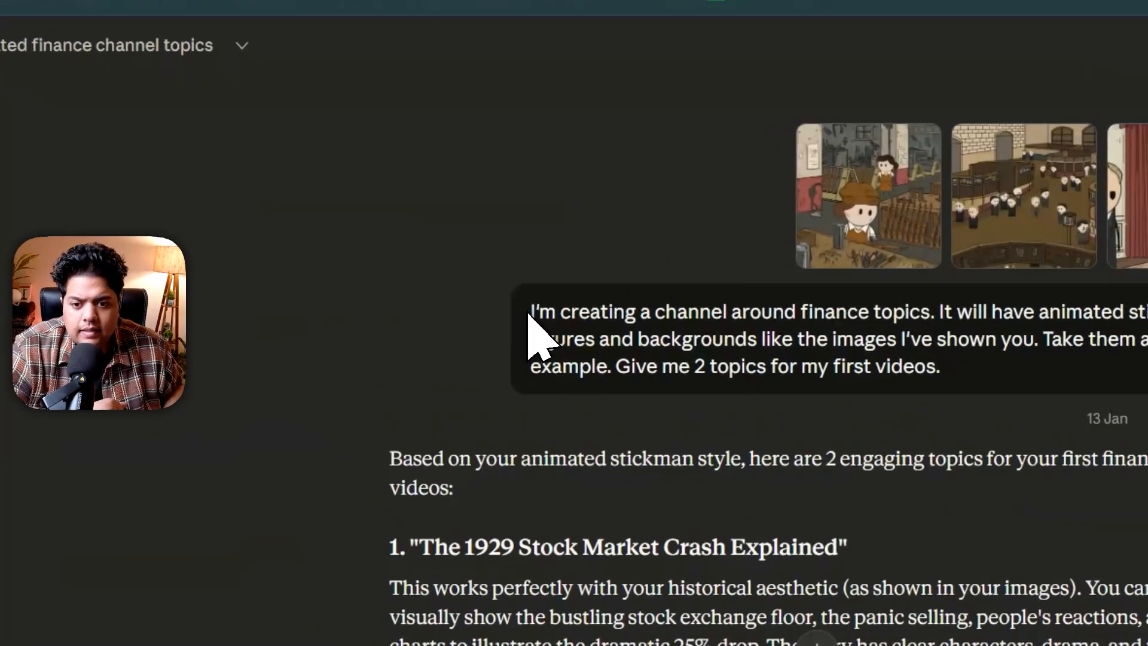
pyautogui.moveTo(421, 275); pyautogui.dragTo(651, 278)
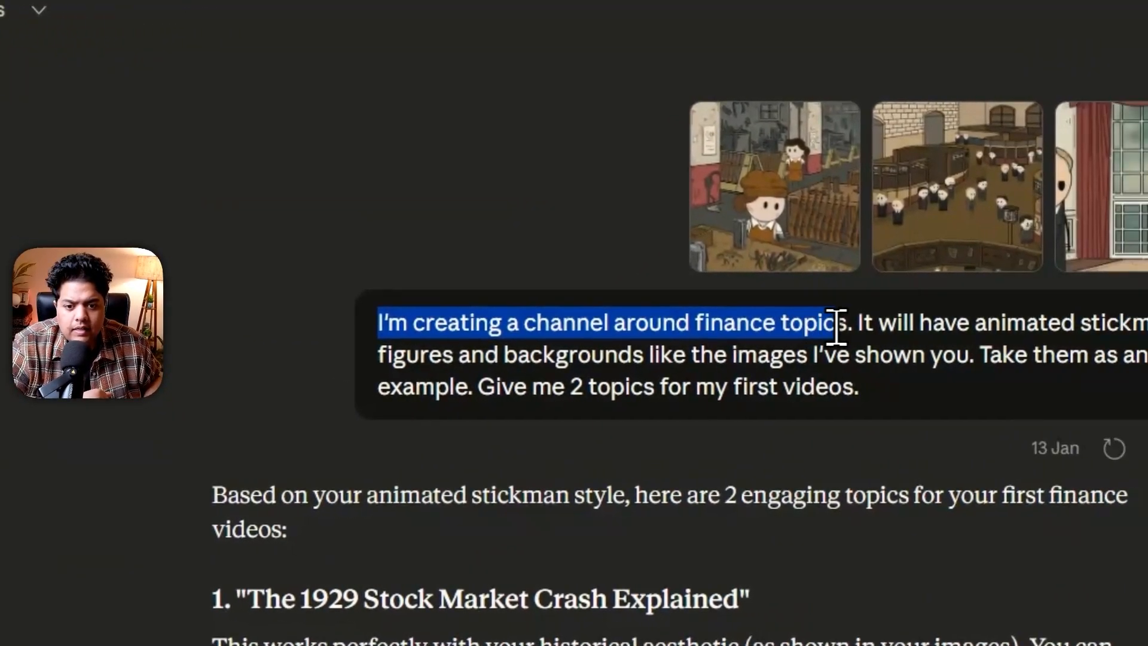
pyautogui.moveTo(402, 322); pyautogui.dragTo(710, 317)
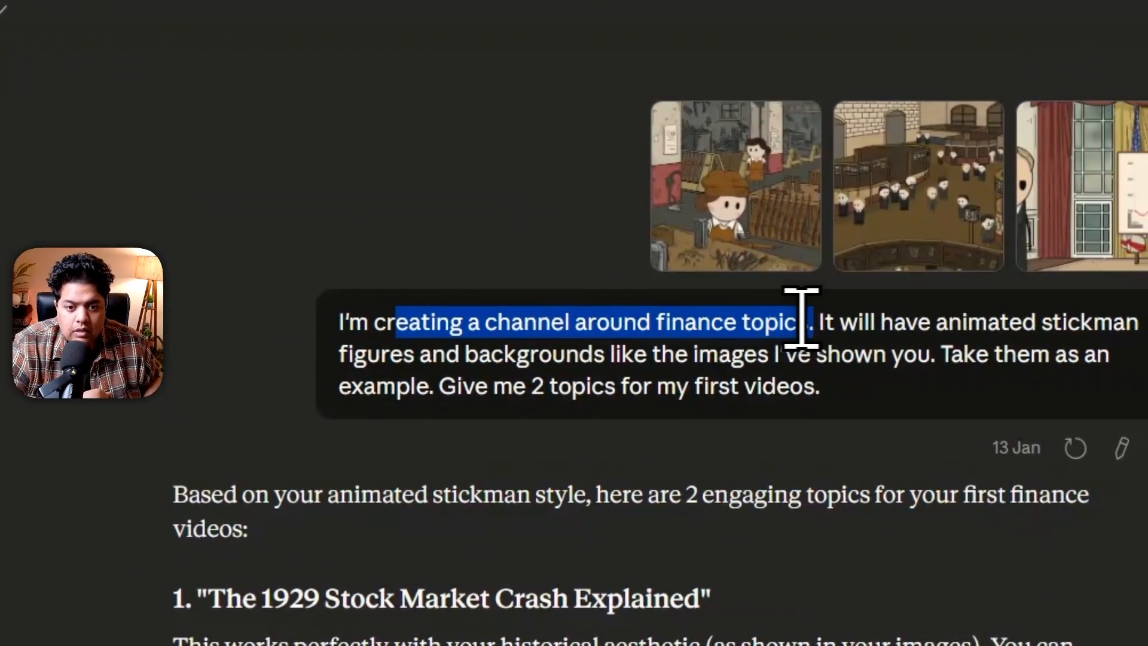
pyautogui.click(840, 315)
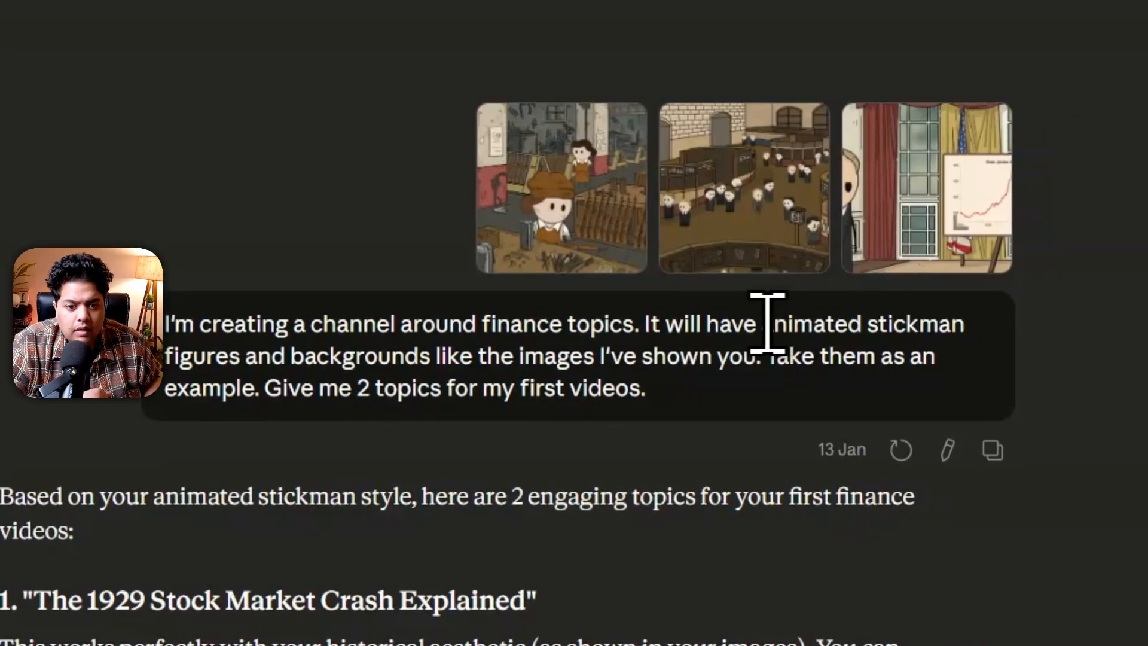
pyautogui.moveTo(938, 323); pyautogui.dragTo(1021, 323)
pyautogui.moveTo(717, 324); pyautogui.dragTo(627, 375)
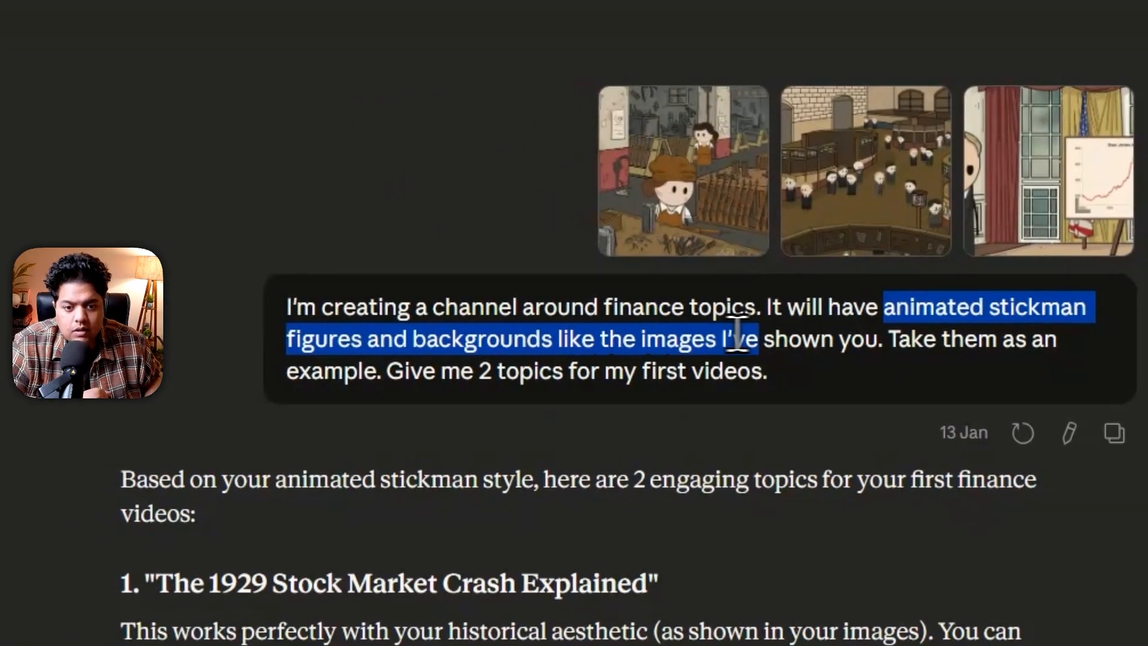
pyautogui.click(914, 340)
pyautogui.moveTo(475, 362); pyautogui.dragTo(615, 359)
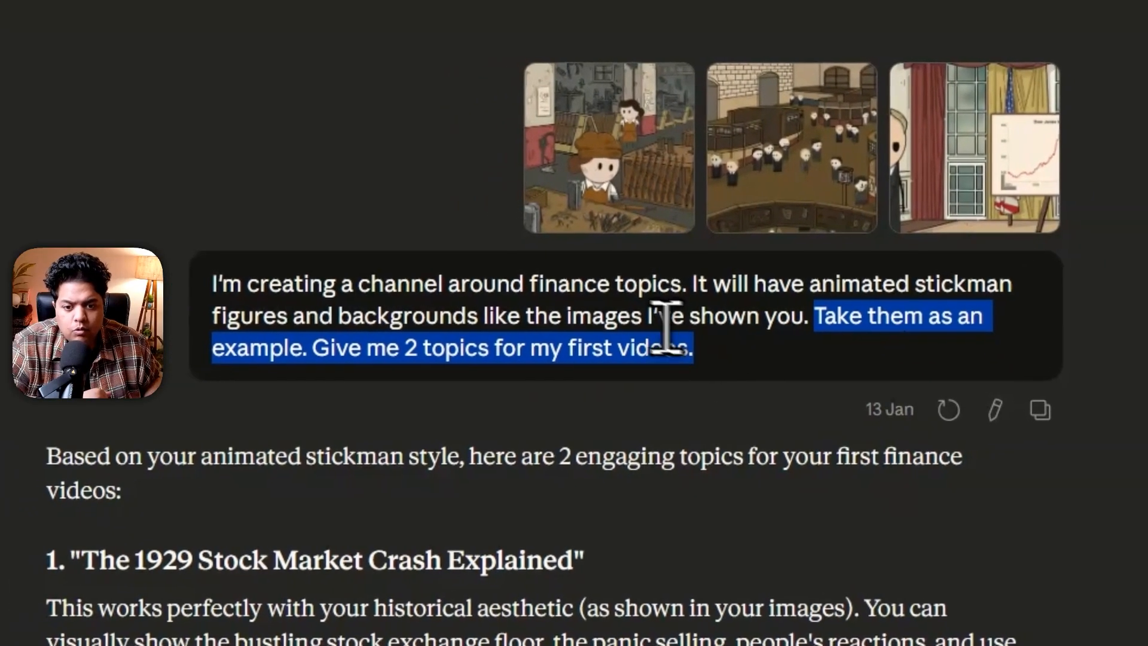
pyautogui.click(560, 335)
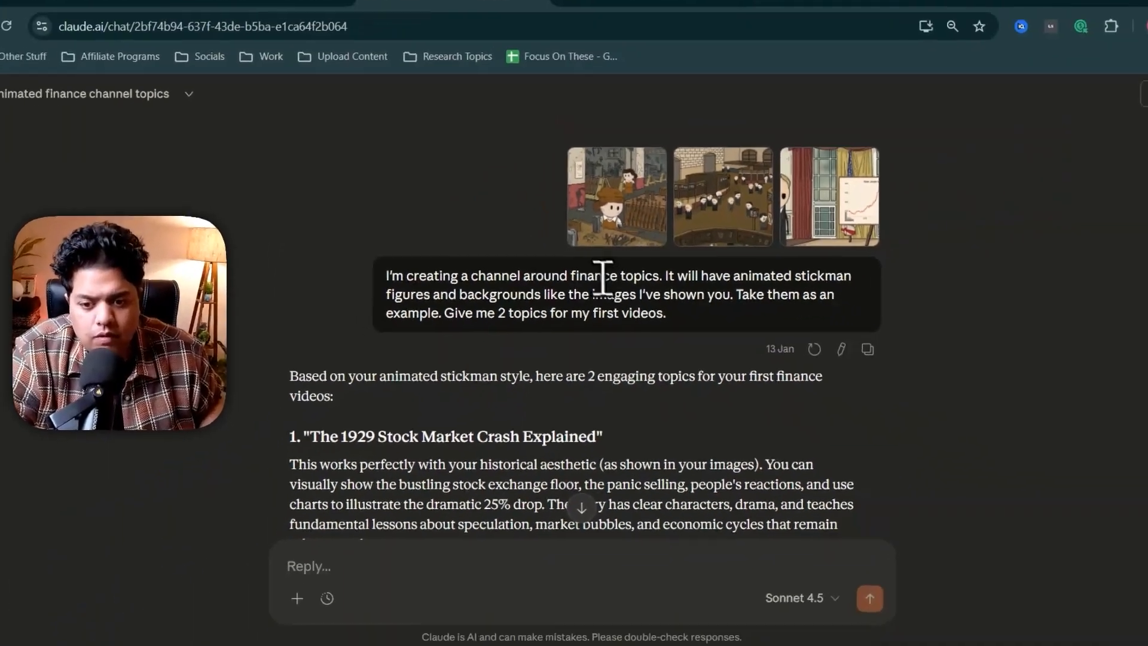
# Step: Read the suggested topic "The 1929 Stock Market Crash Explained" and the follow-up prompt for a full 8 min documentary-style script
pyautogui.scroll(-5, 634, 296)
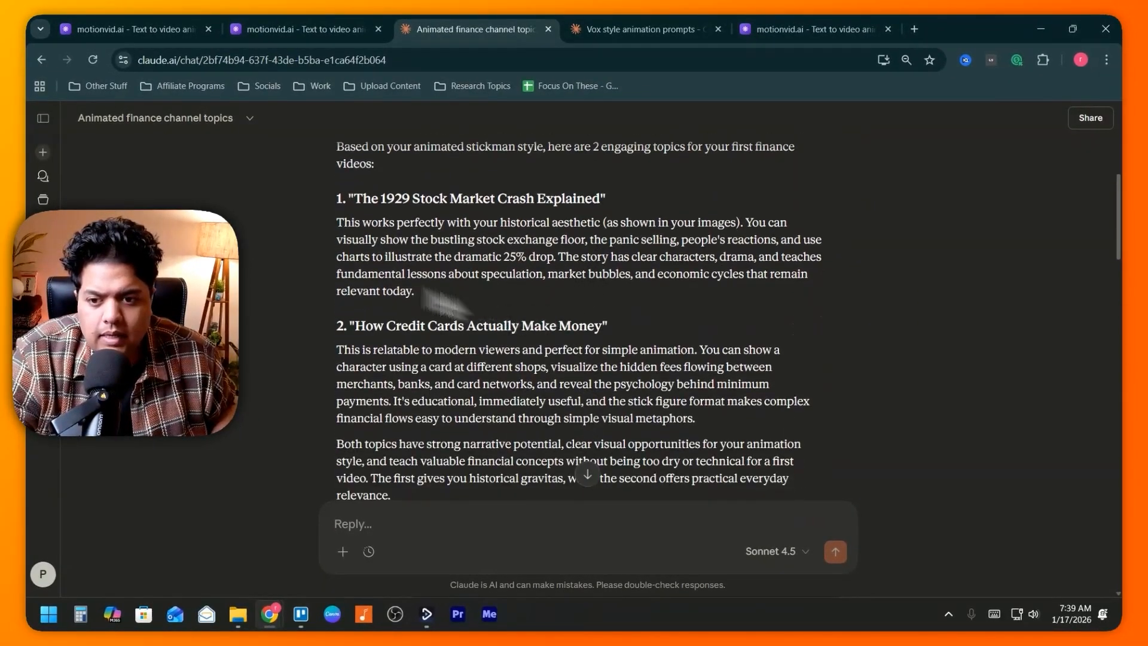
pyautogui.moveTo(352, 198); pyautogui.dragTo(600, 198)
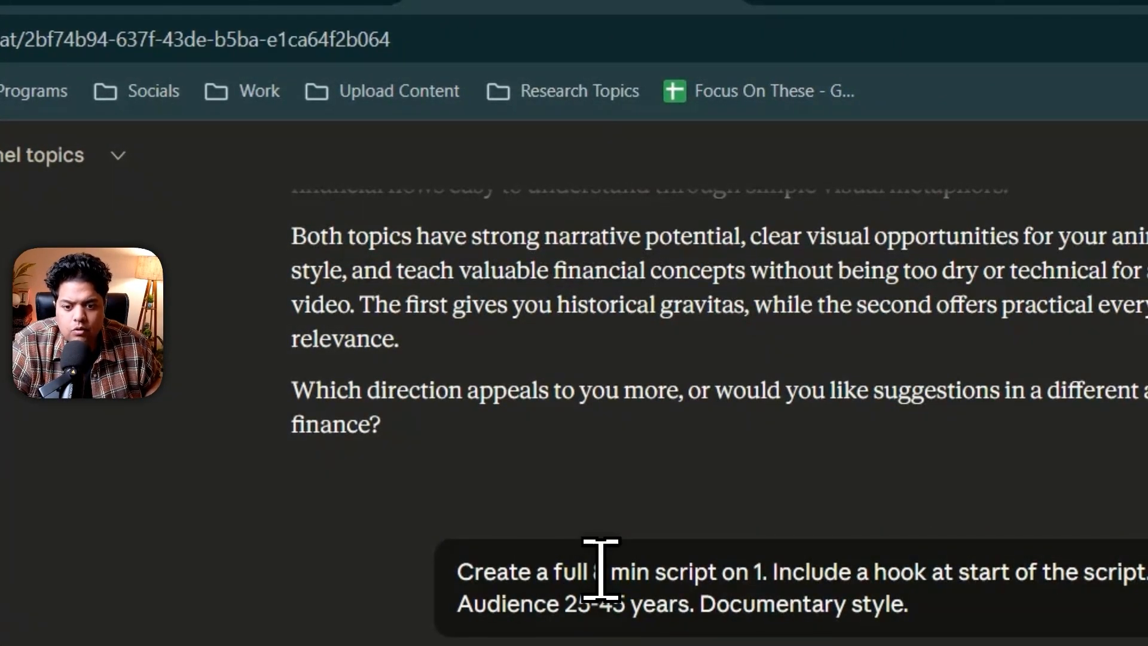
pyautogui.moveTo(607, 571); pyautogui.dragTo(768, 567)
pyautogui.click(806, 570)
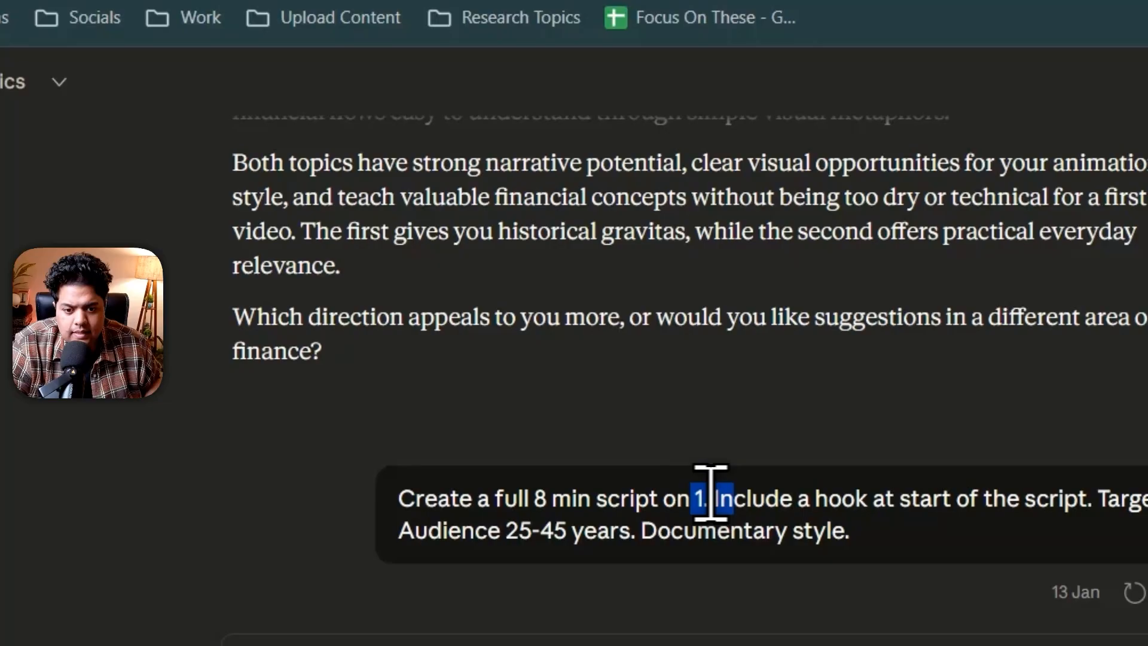
pyautogui.click(777, 499)
pyautogui.scroll(-1, 914, 503)
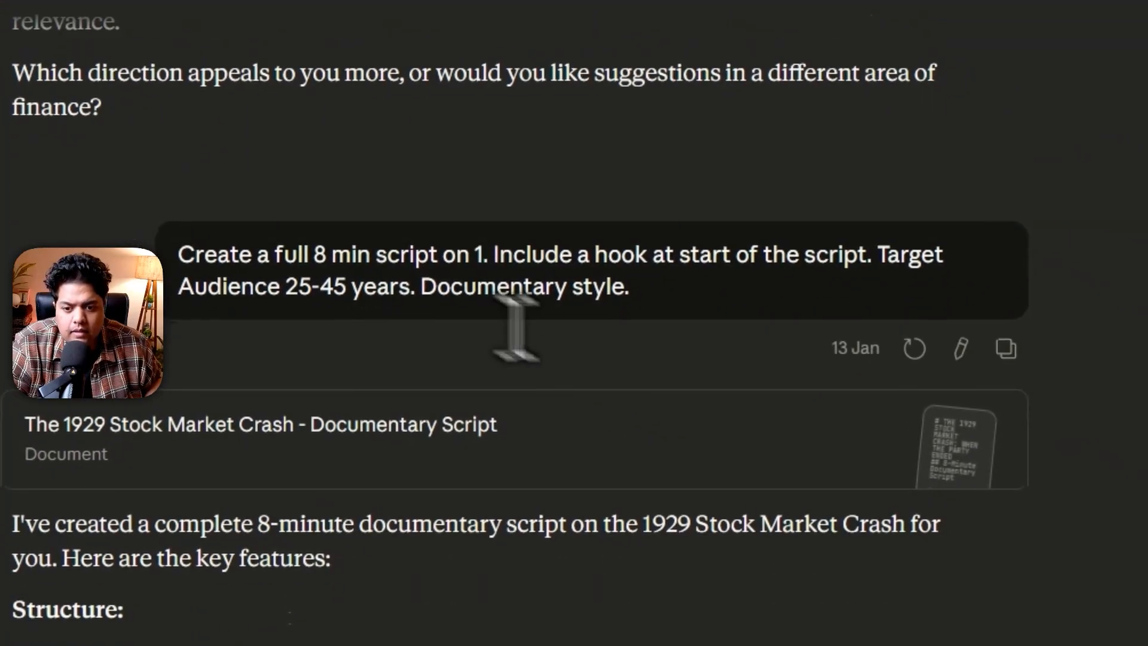
# Step: Read the documentary style instruction in the 8 min script prompt and continue to the prompt about the hook section
pyautogui.moveTo(282, 286); pyautogui.dragTo(408, 286)
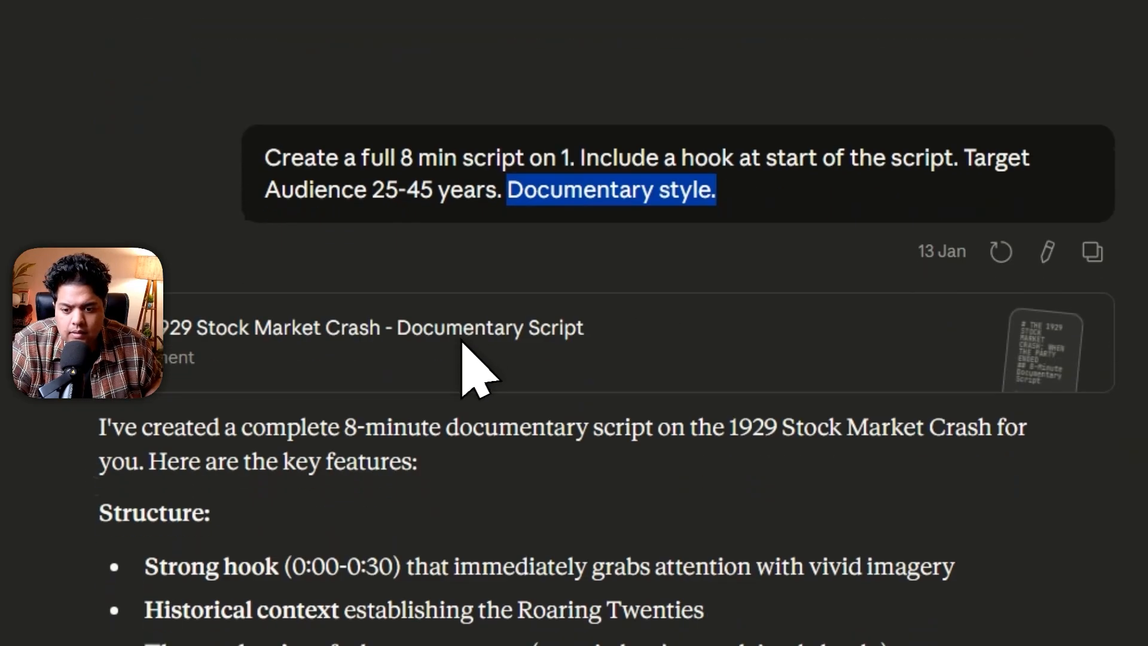
pyautogui.click(597, 470)
pyautogui.scroll(-6, 768, 308)
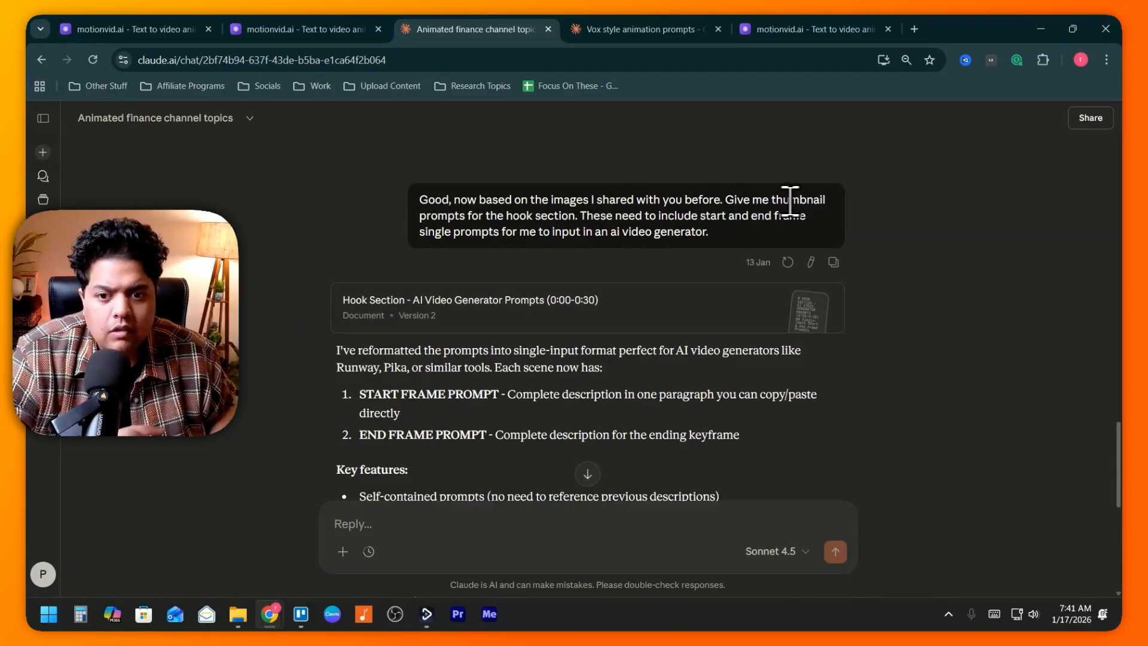
# Step: Read the follow-up prompt requesting thumbnail prompts for the hook section with single start and end frame prompts for an AI video generator
pyautogui.doubleClick(808, 200)
pyautogui.click(445, 219)
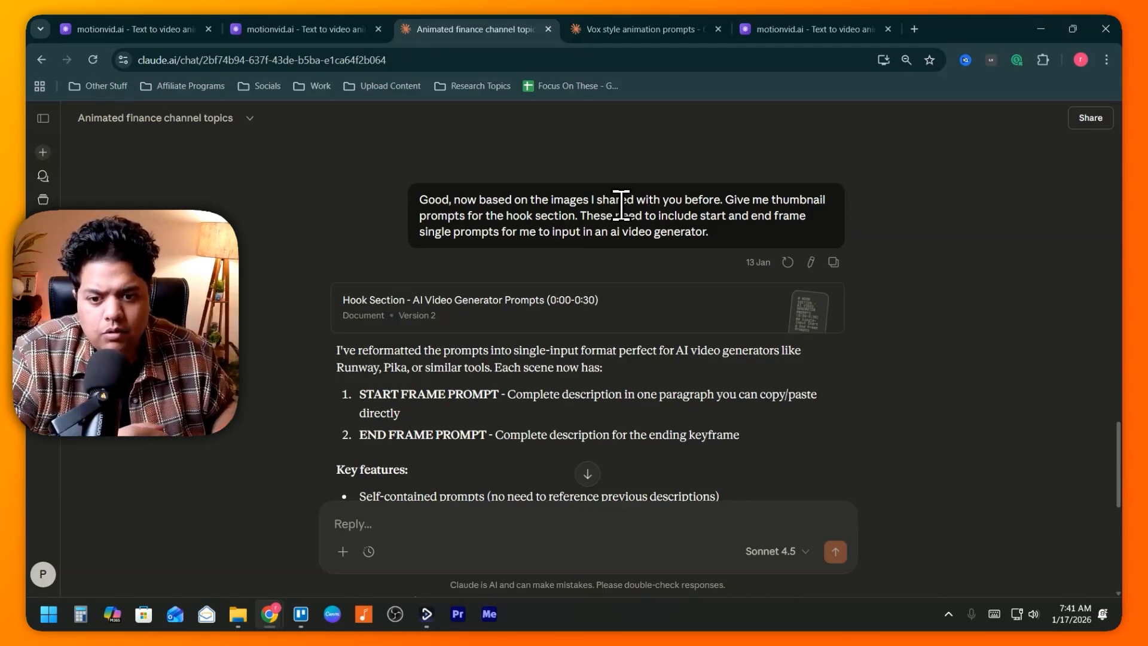
pyautogui.moveTo(577, 217); pyautogui.dragTo(526, 217)
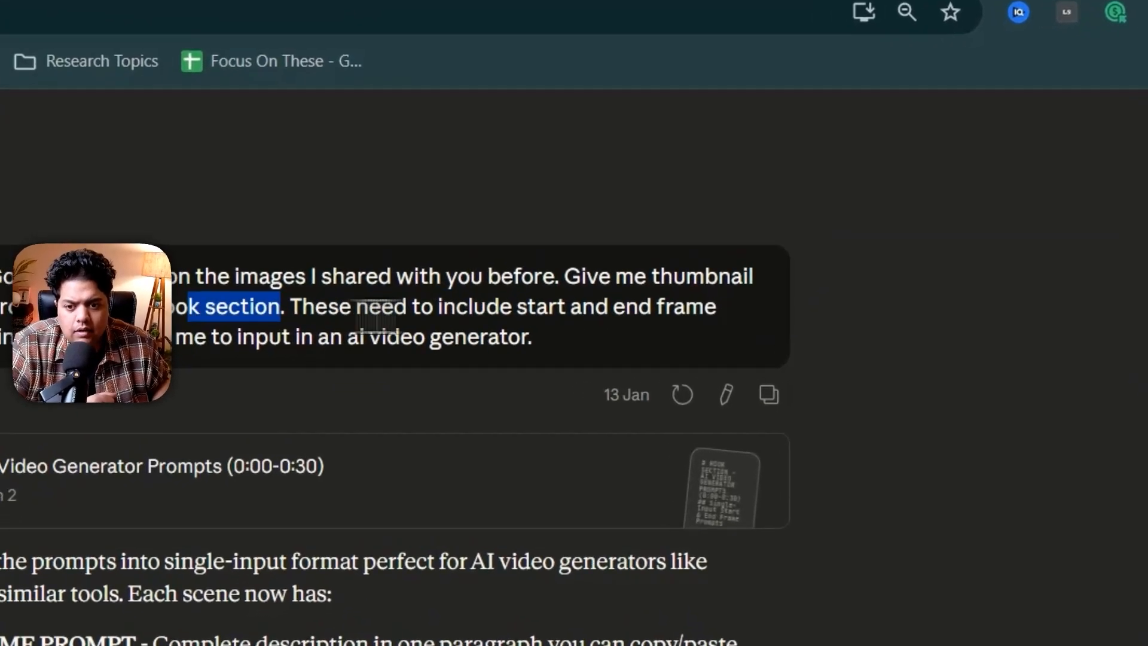
pyautogui.moveTo(154, 306); pyautogui.dragTo(335, 337)
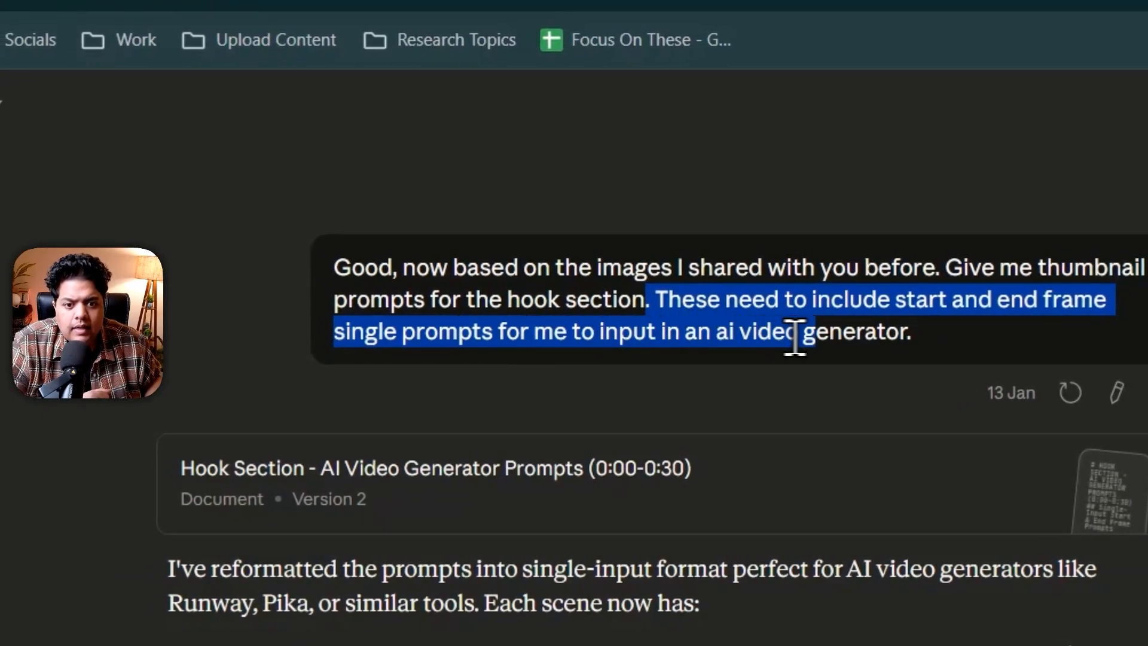
pyautogui.moveTo(795, 337); pyautogui.dragTo(926, 344)
pyautogui.click(914, 343)
pyautogui.moveTo(336, 333); pyautogui.dragTo(478, 324)
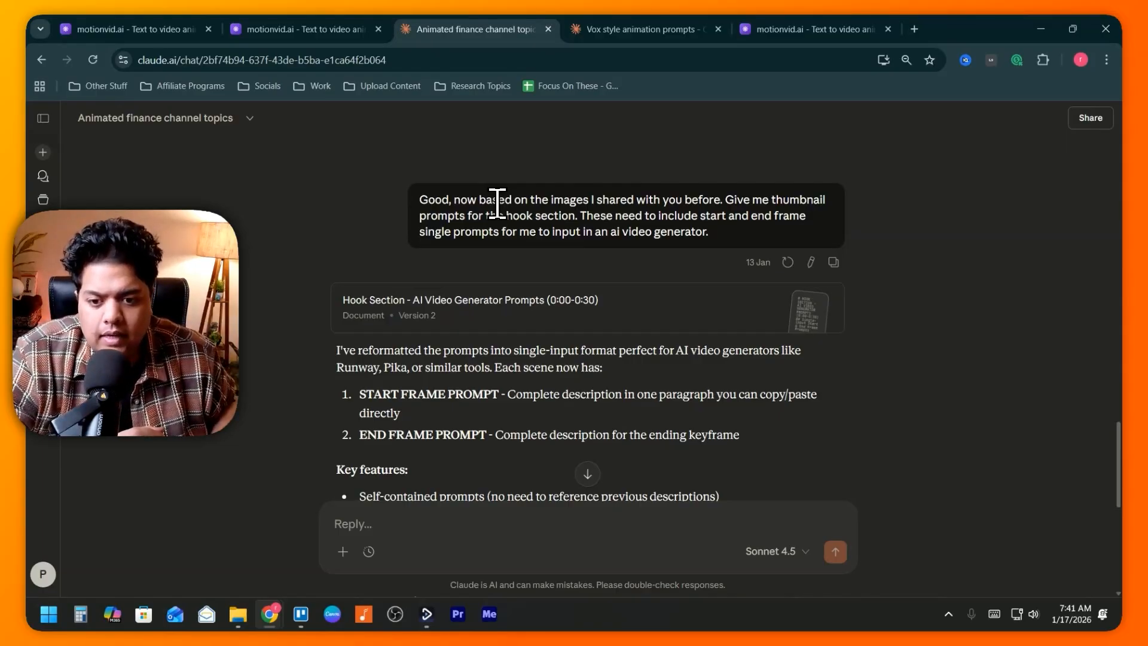
# Step: Open the "Hook Section - AI Video Generator Prompts (0:00-0:30)" document and copy the start frame prompt of Scene 5: Stock Ticker Cascade
pyautogui.click(467, 317)
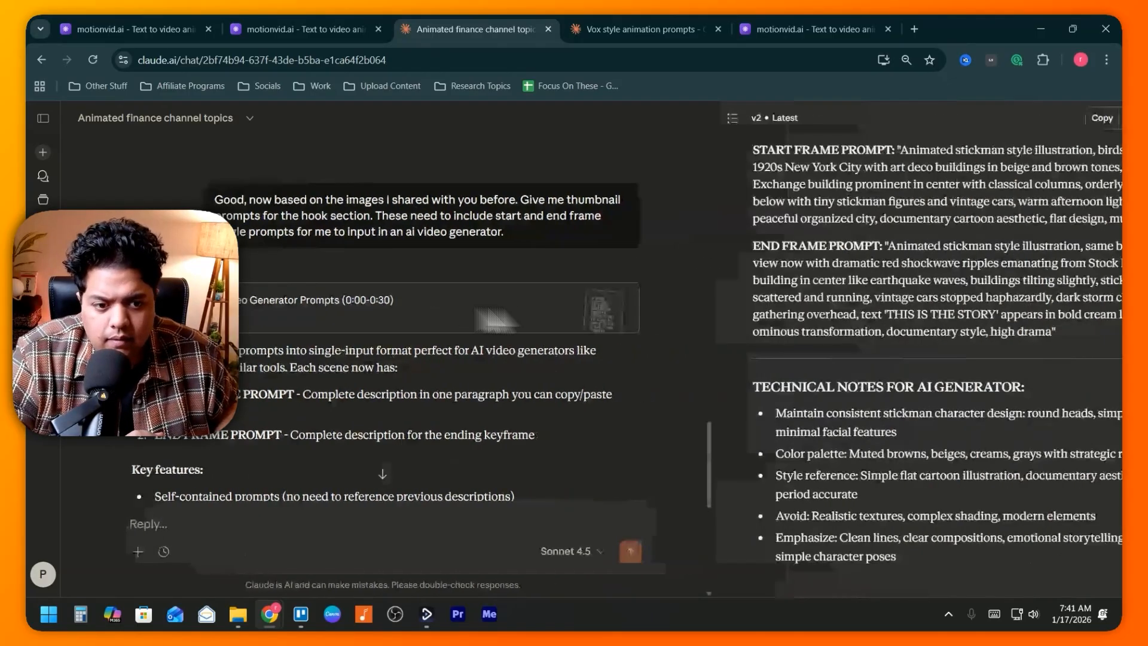
pyautogui.scroll(15, 751, 317)
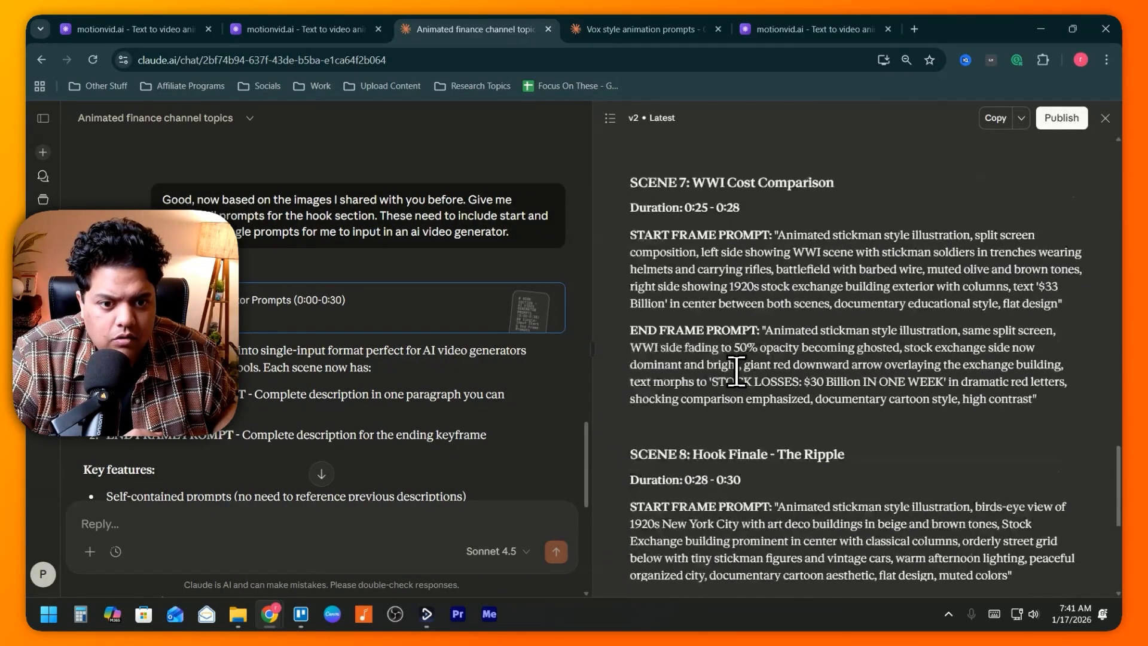
pyautogui.scroll(10, 769, 373)
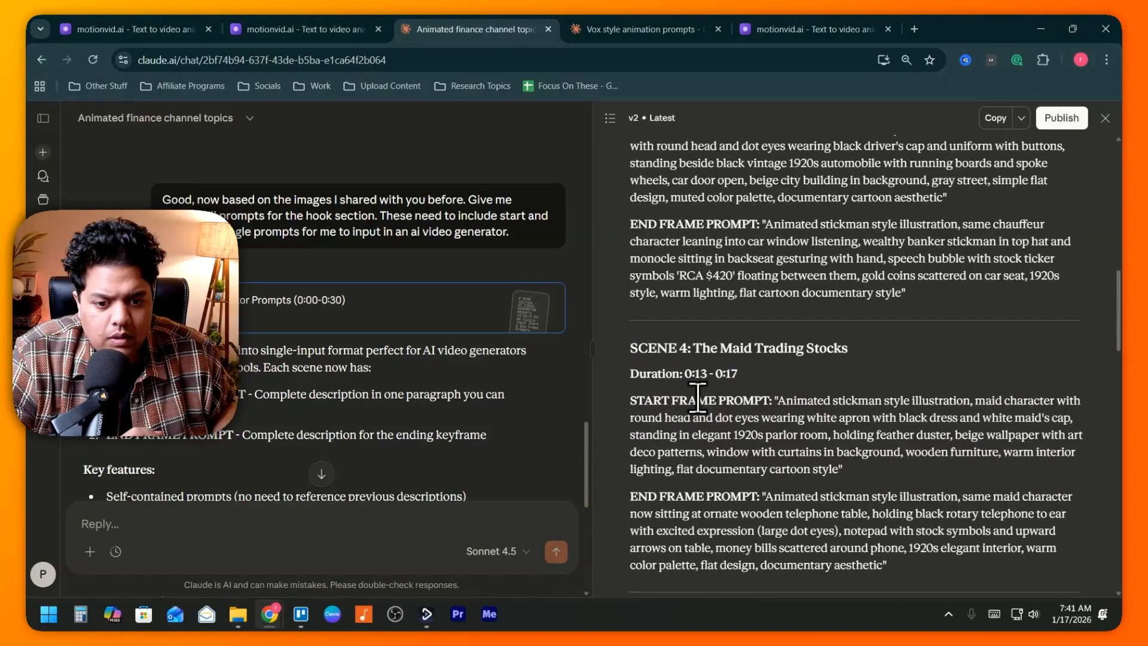
pyautogui.scroll(3, 697, 402)
pyautogui.scroll(-9, 697, 359)
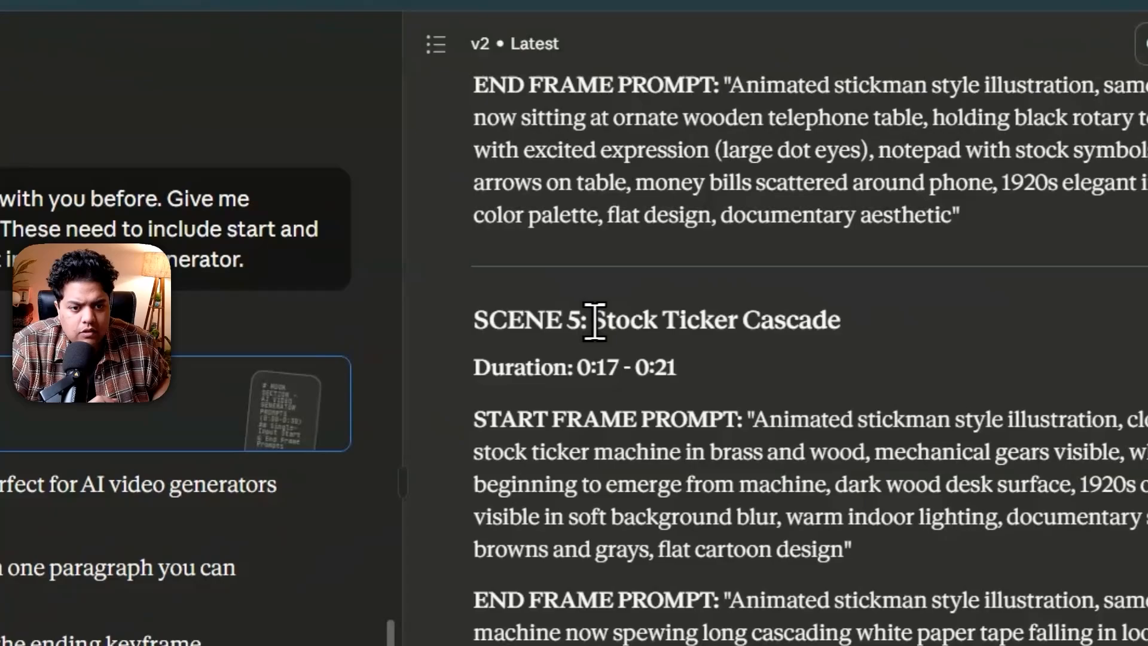
pyautogui.moveTo(693, 263); pyautogui.dragTo(824, 265)
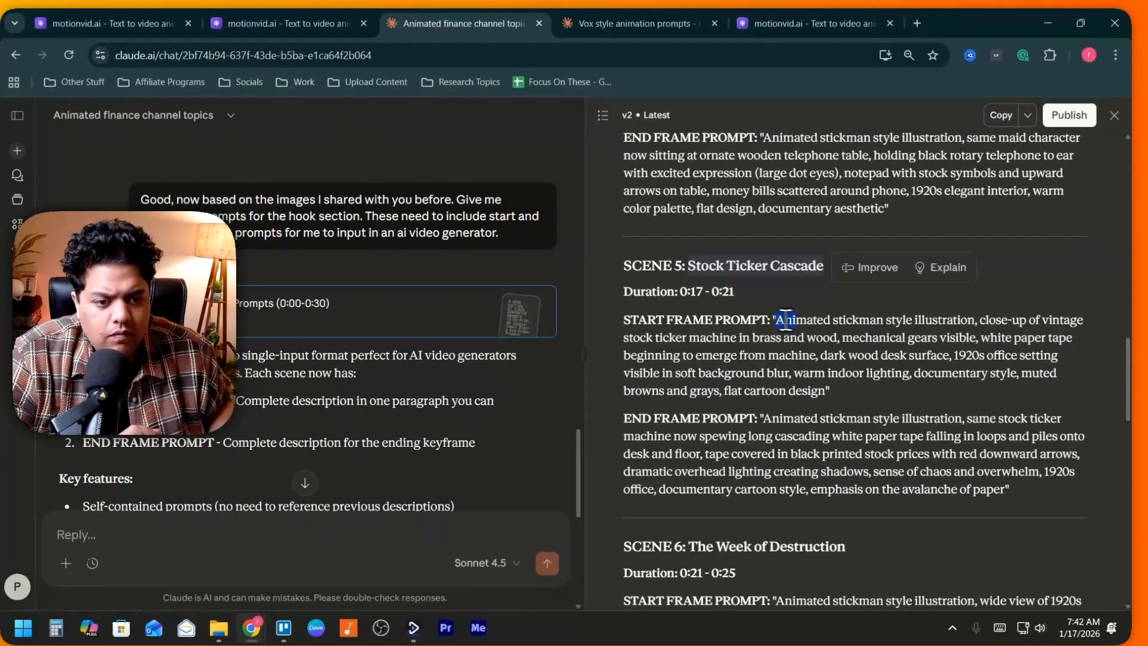
pyautogui.moveTo(728, 431); pyautogui.dragTo(823, 568)
pyautogui.hotkey('ctrl', 'c')
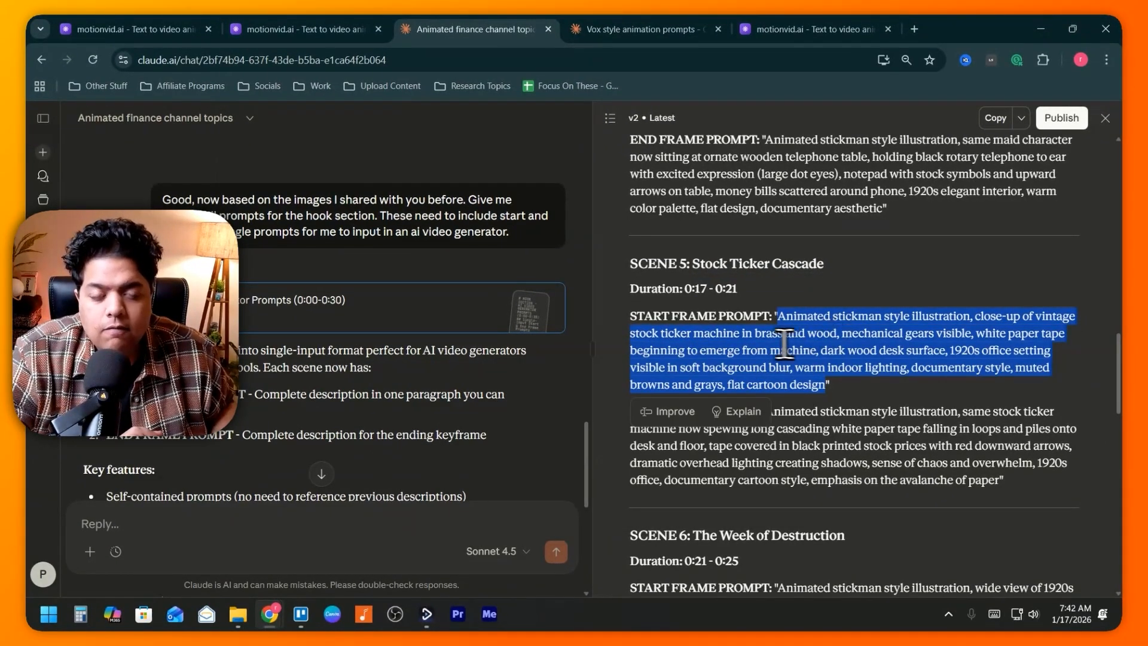
# Step: Switch to Motionvid.ai's start frame creator, paste the Stock Ticker Cascade start frame prompt, and create the start image at 16:9
pyautogui.click(287, 25)
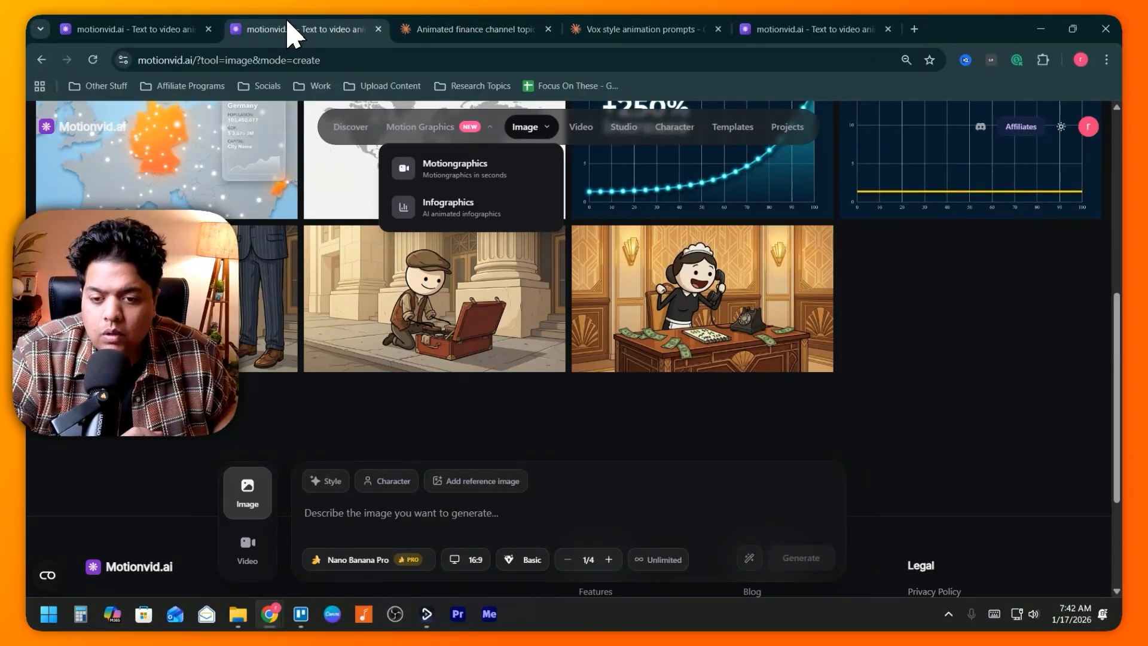
pyautogui.click(159, 29)
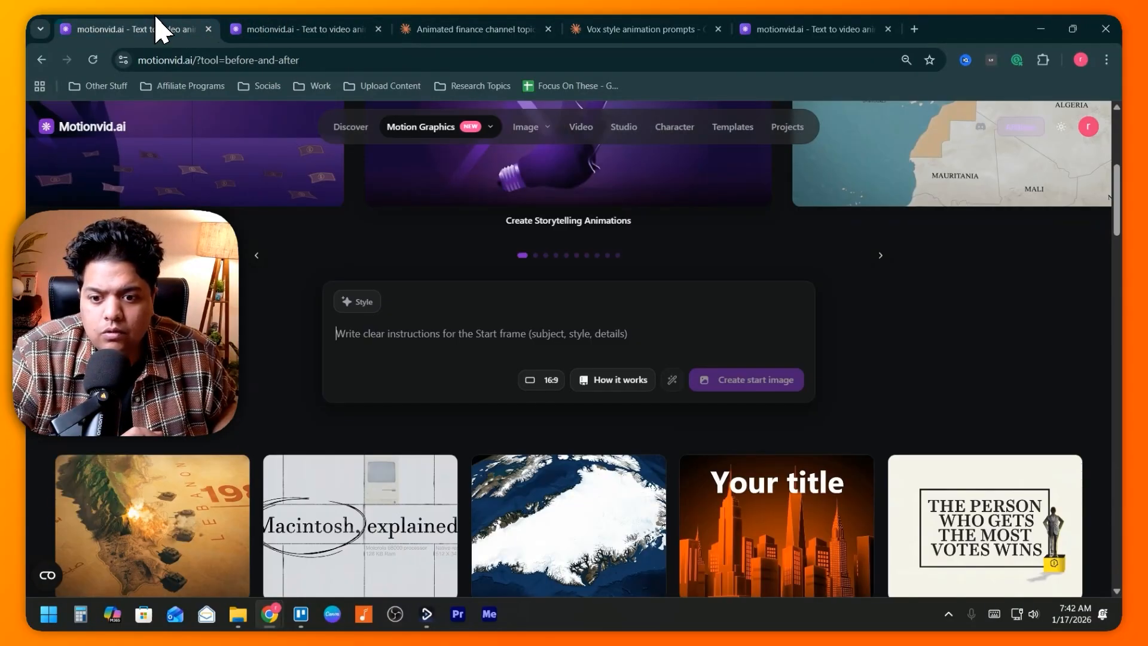
pyautogui.rightClick(370, 336)
pyautogui.click(415, 435)
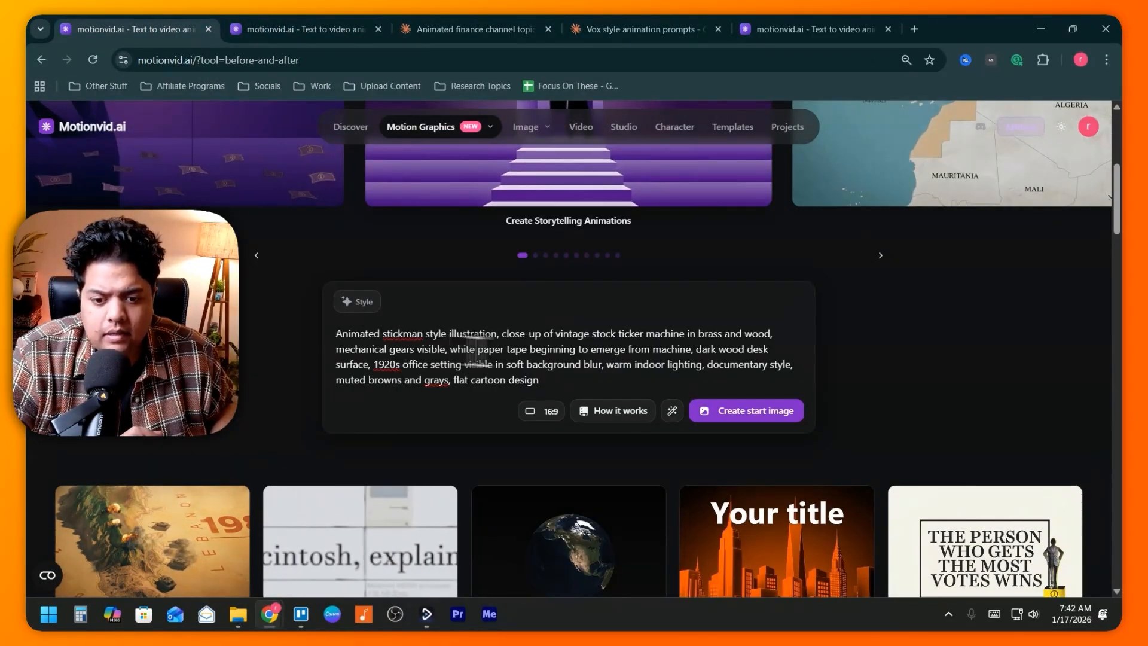
pyautogui.click(756, 411)
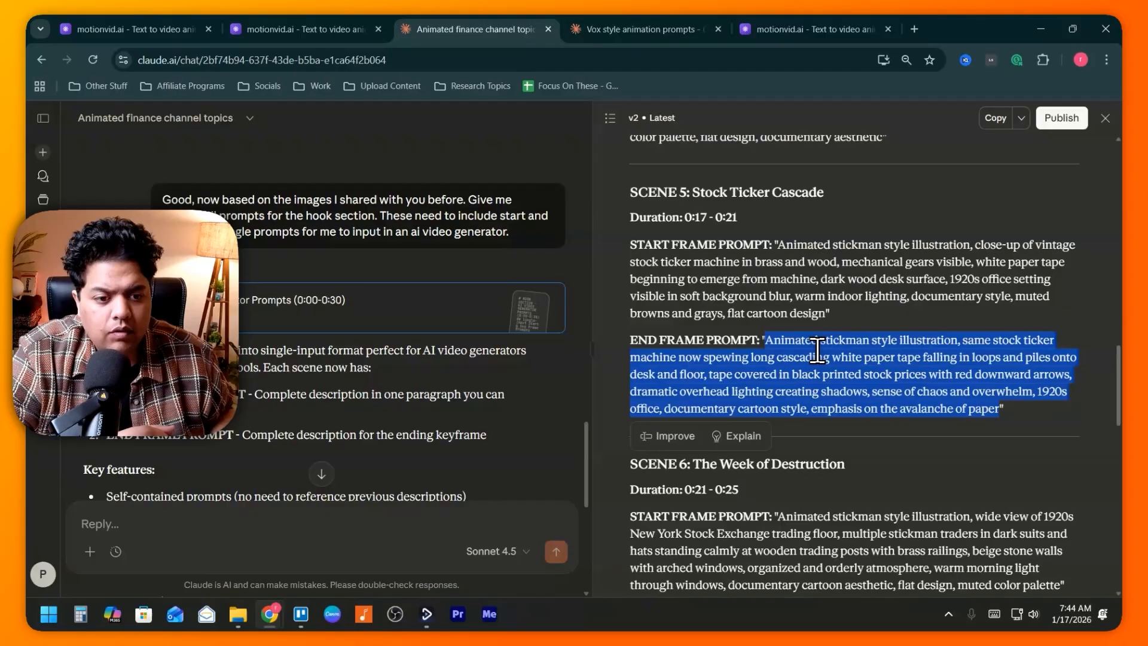
# Step: Copy the end frame prompt of Scene 5: Stock Ticker Cascade and return to the Motionvid.ai video project
pyautogui.rightClick(817, 350)
pyautogui.click(837, 360)
pyautogui.click(295, 25)
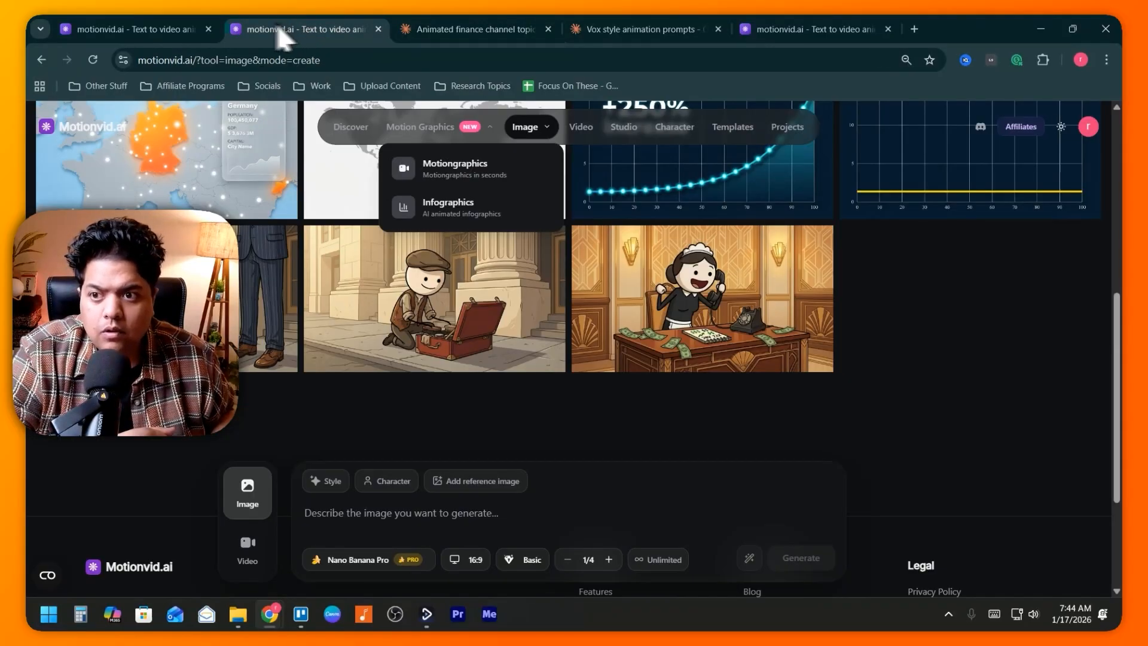
pyautogui.click(162, 28)
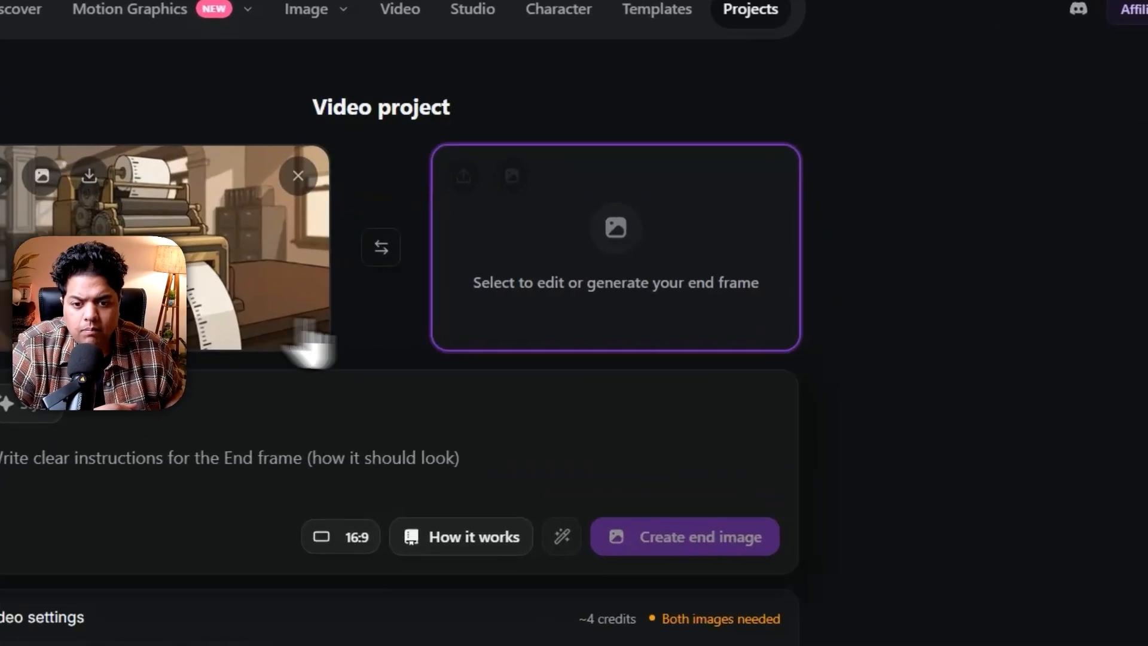
# Step: Select the empty end frame, paste the copied end frame prompt into its instructions, and create the end image
pyautogui.click(520, 317)
pyautogui.click(694, 301)
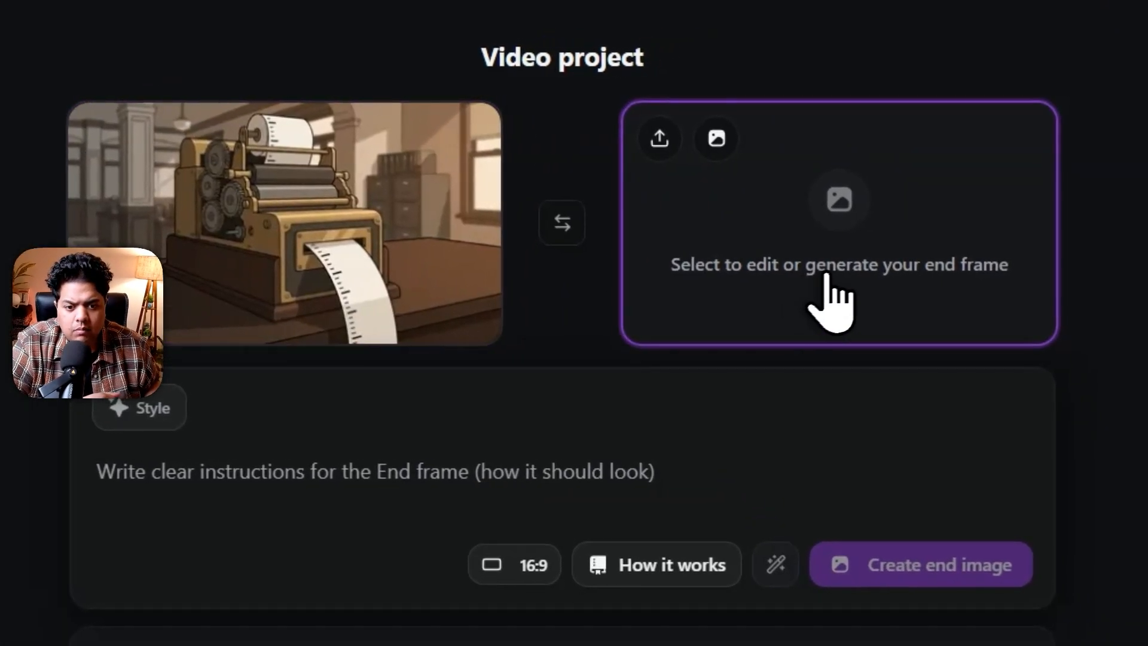
pyautogui.click(276, 469)
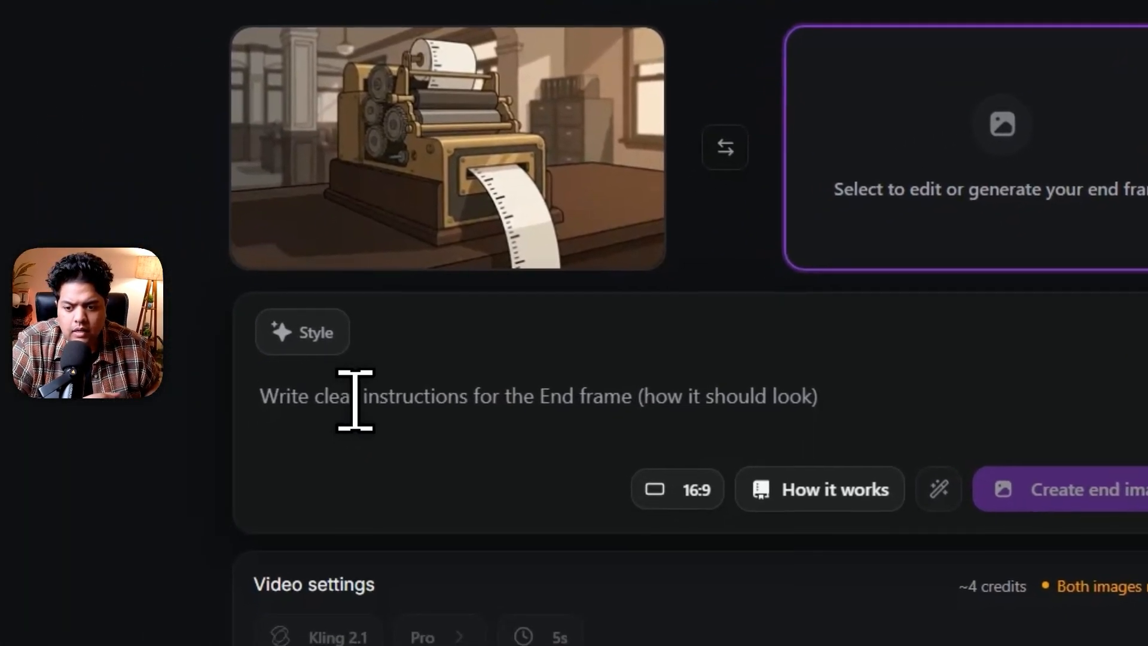
pyautogui.rightClick(264, 428)
pyautogui.click(378, 141)
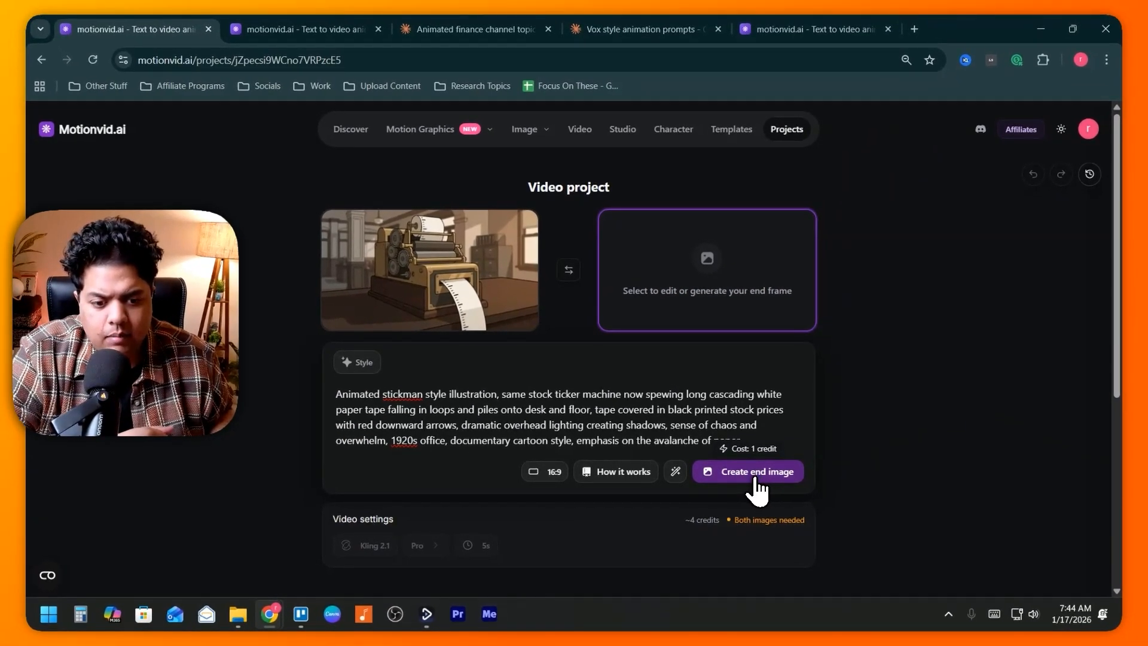
pyautogui.click(756, 471)
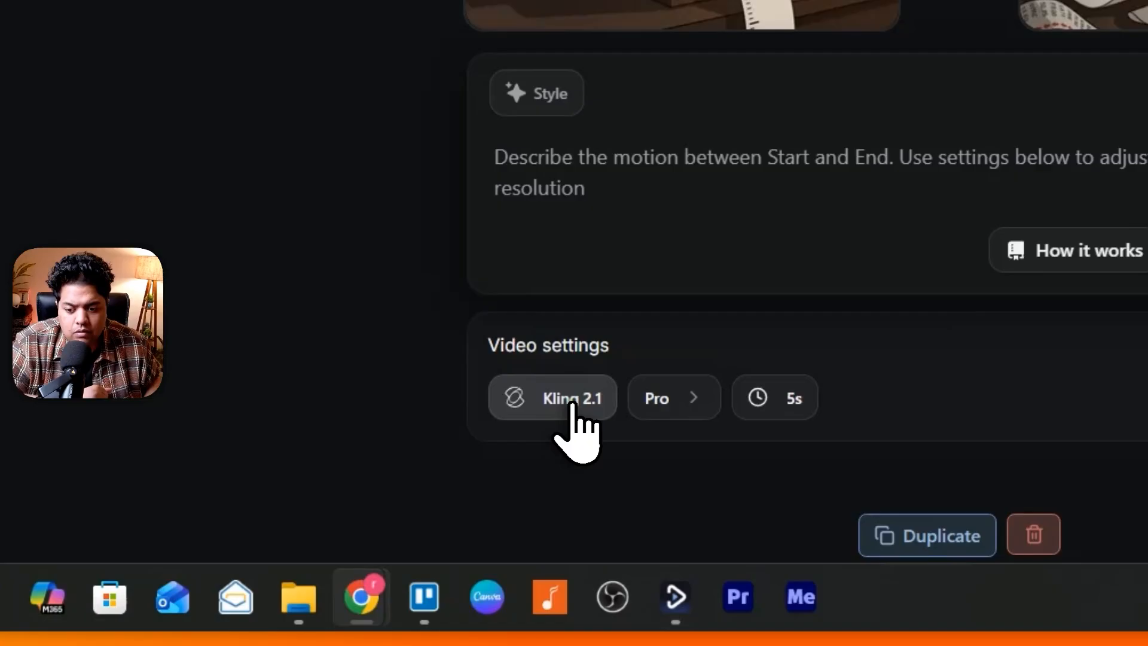
# Step: Try the Kling 1.5 video model and switch back to Kling 2.1, comparing their credit costs
pyautogui.click(572, 406)
pyautogui.moveTo(671, 174)
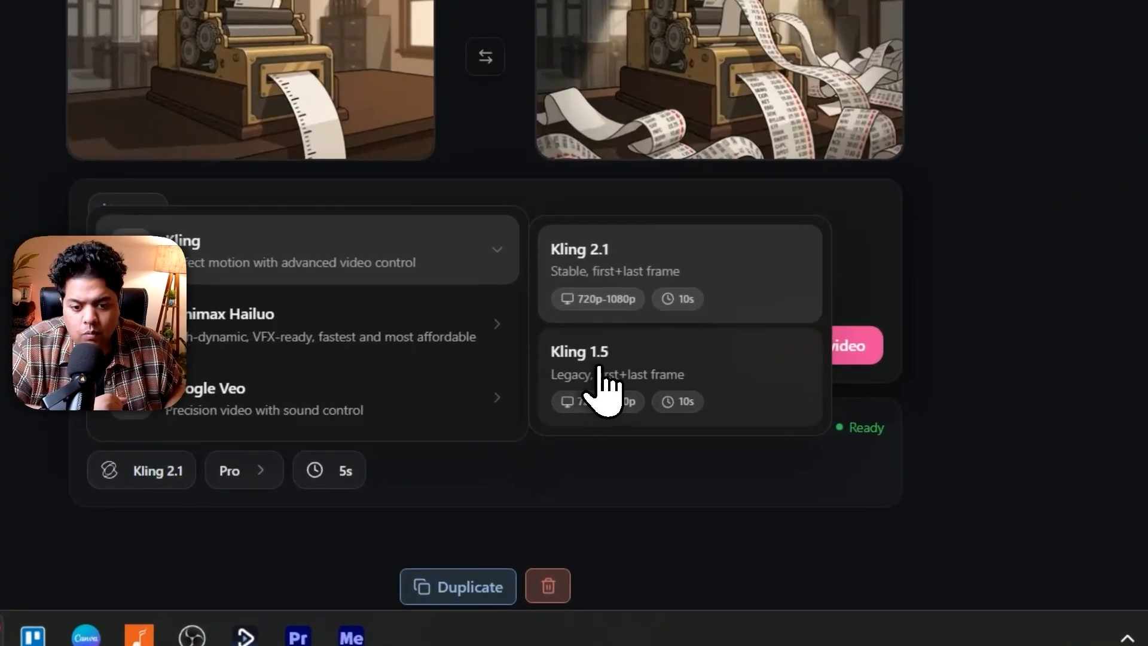
pyautogui.click(651, 460)
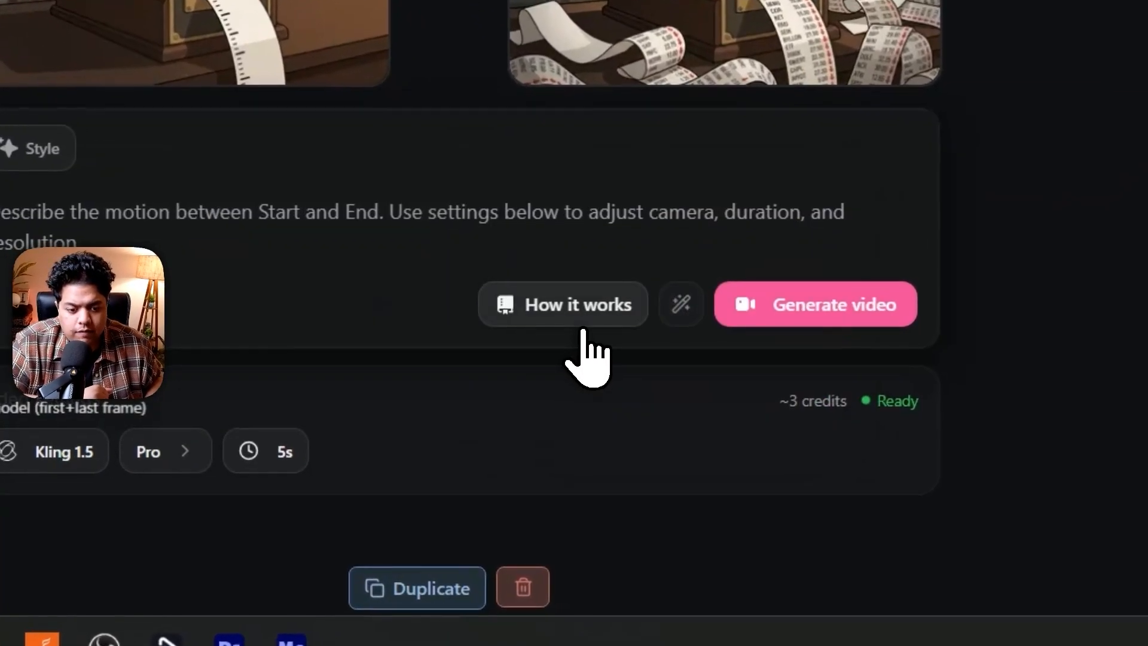
pyautogui.click(56, 453)
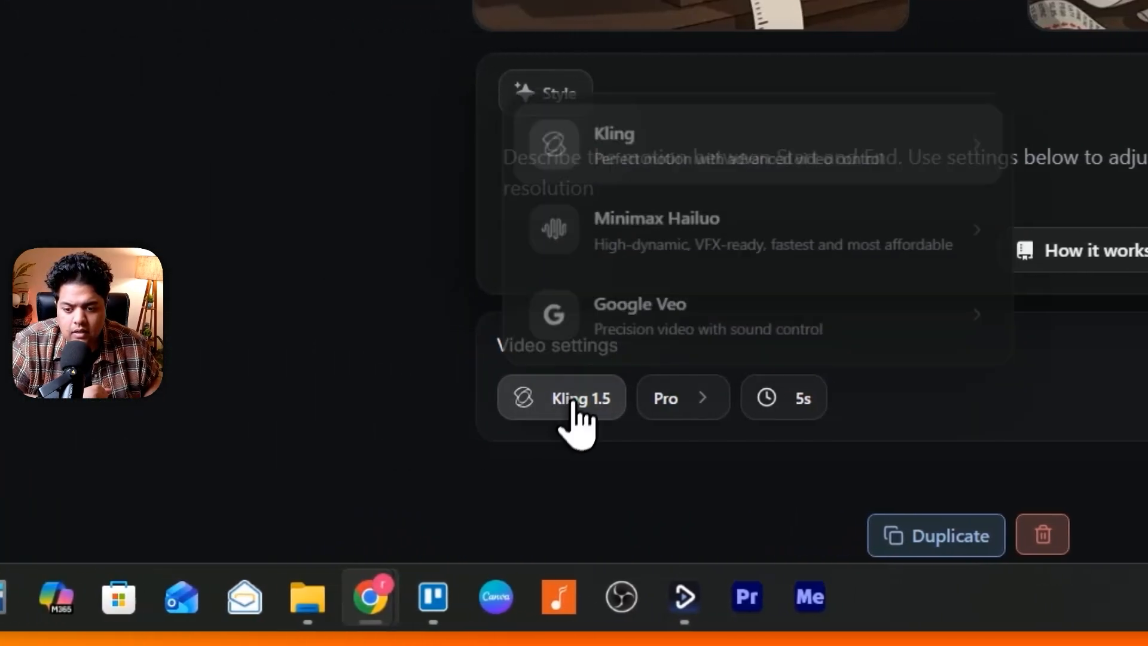
pyautogui.moveTo(709, 168)
pyautogui.click(1129, 166)
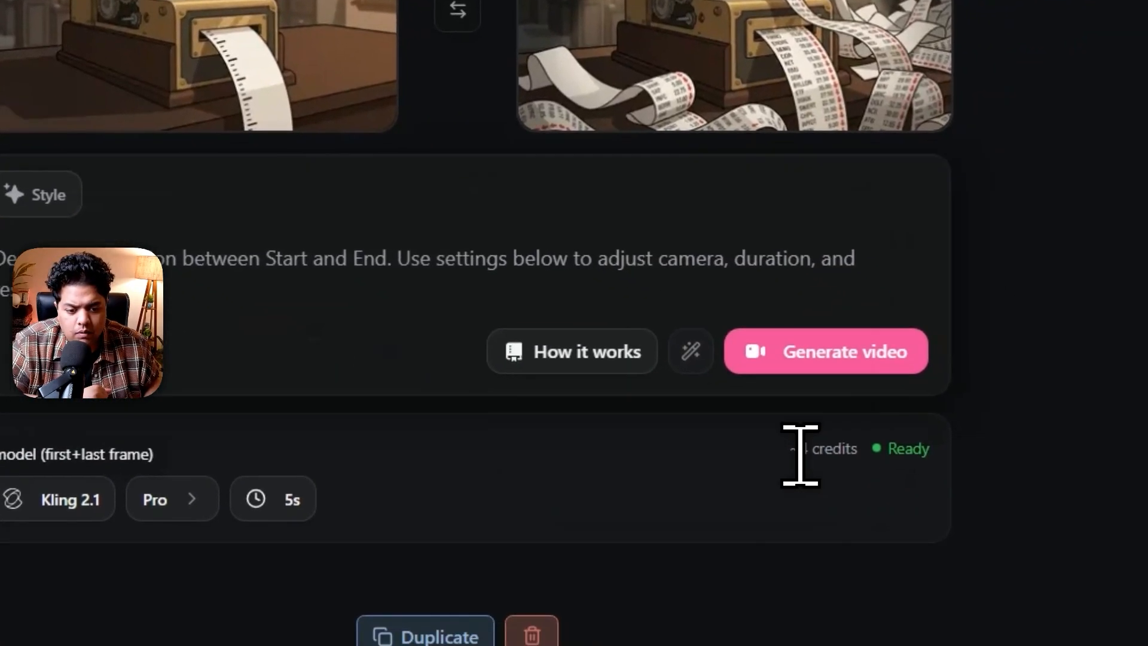
pyautogui.moveTo(798, 450); pyautogui.dragTo(808, 450)
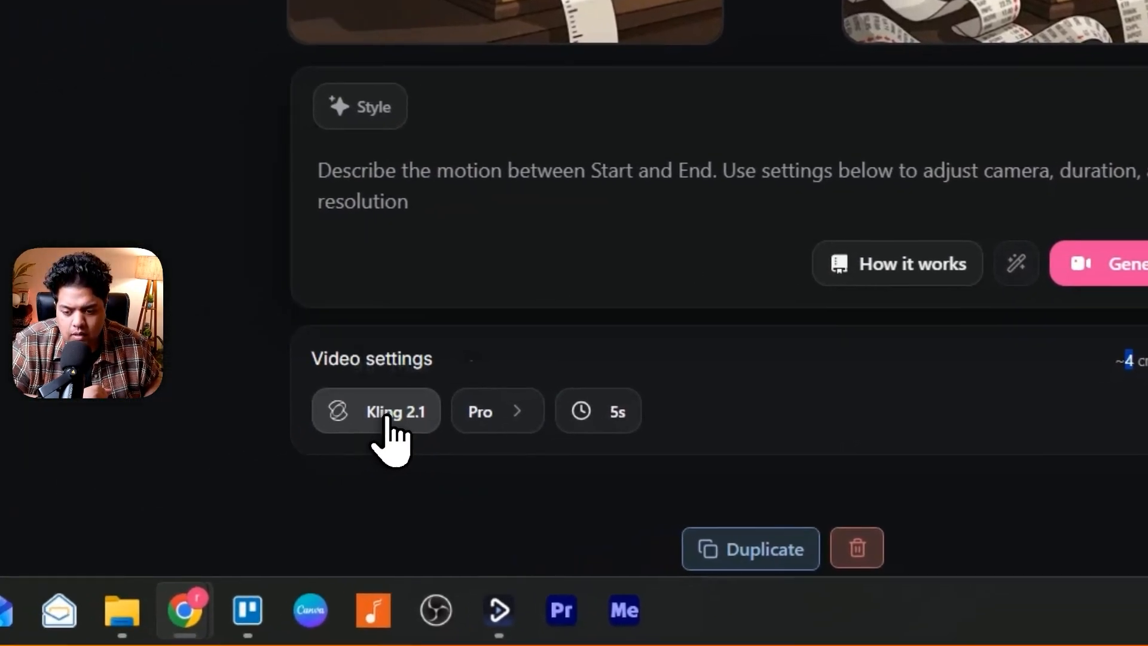
# Step: Review the Minimax Hailuo 02 and Google Veo 3.1 model options, keeping Kling 2.1 as the video model
pyautogui.click(83, 481)
pyautogui.moveTo(188, 344)
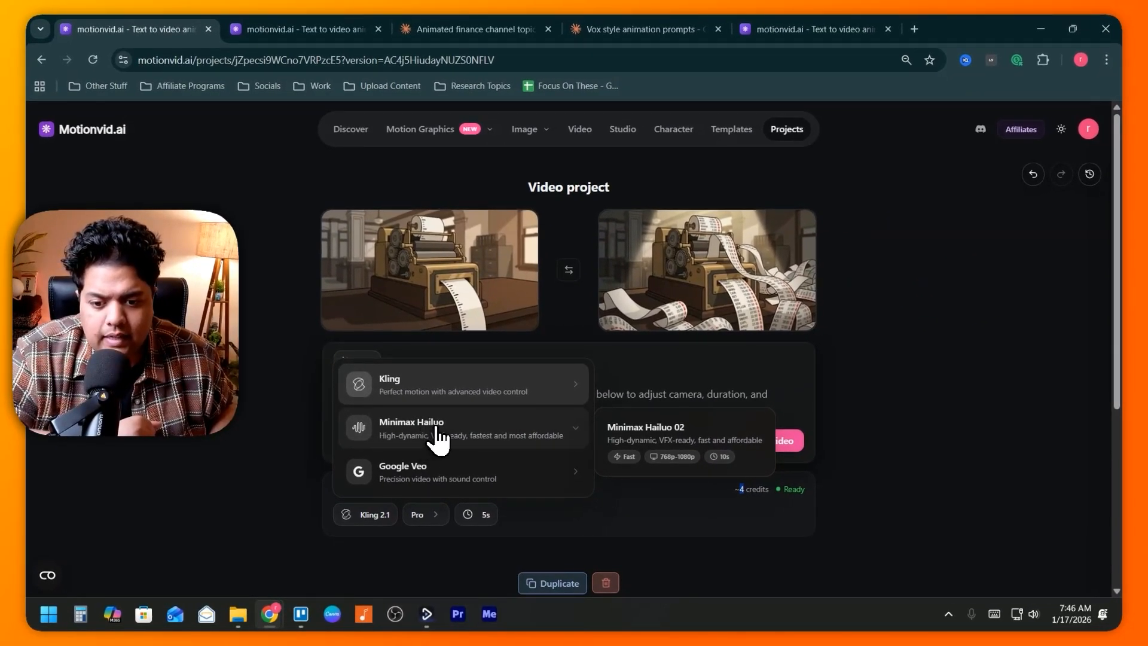
pyautogui.moveTo(407, 475)
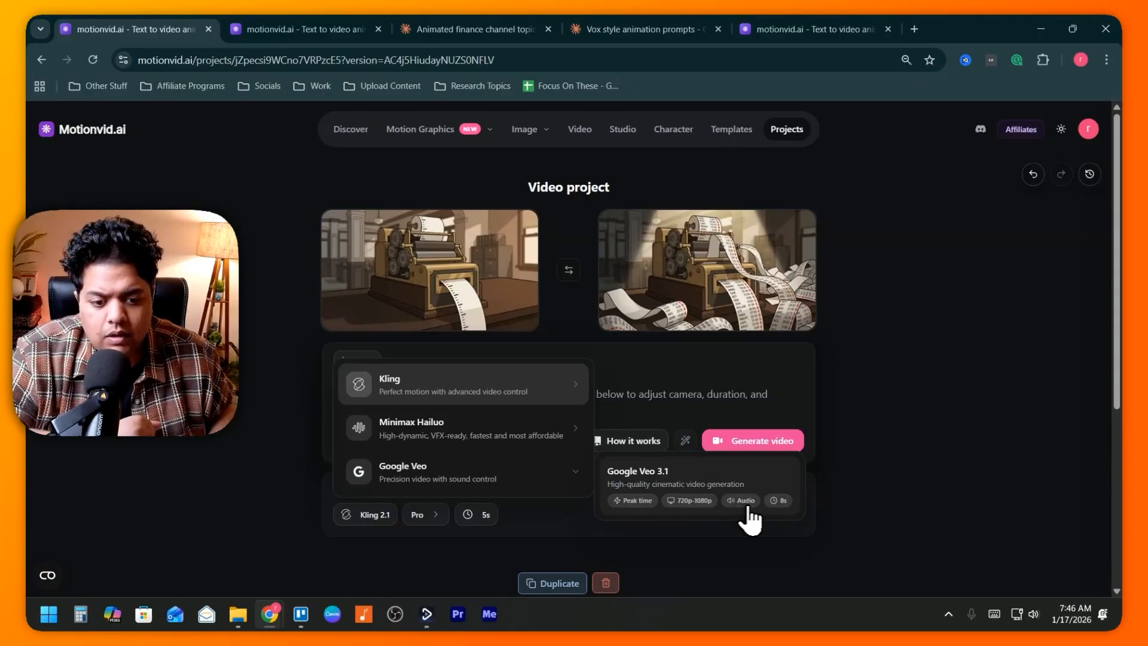
pyautogui.moveTo(448, 404)
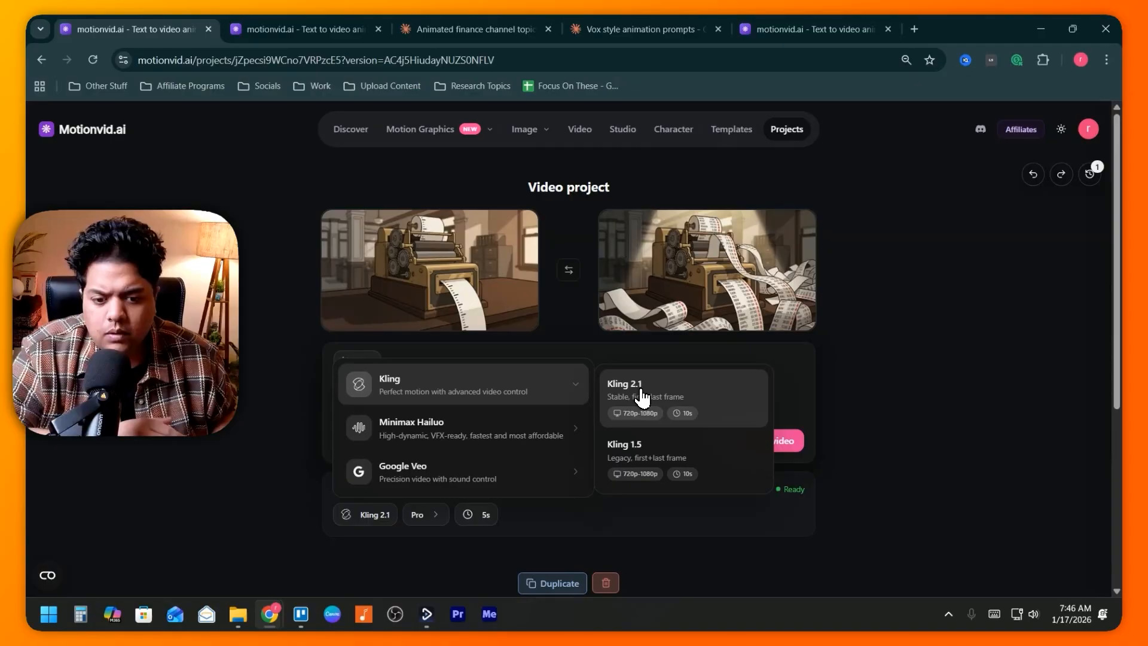
pyautogui.click(642, 397)
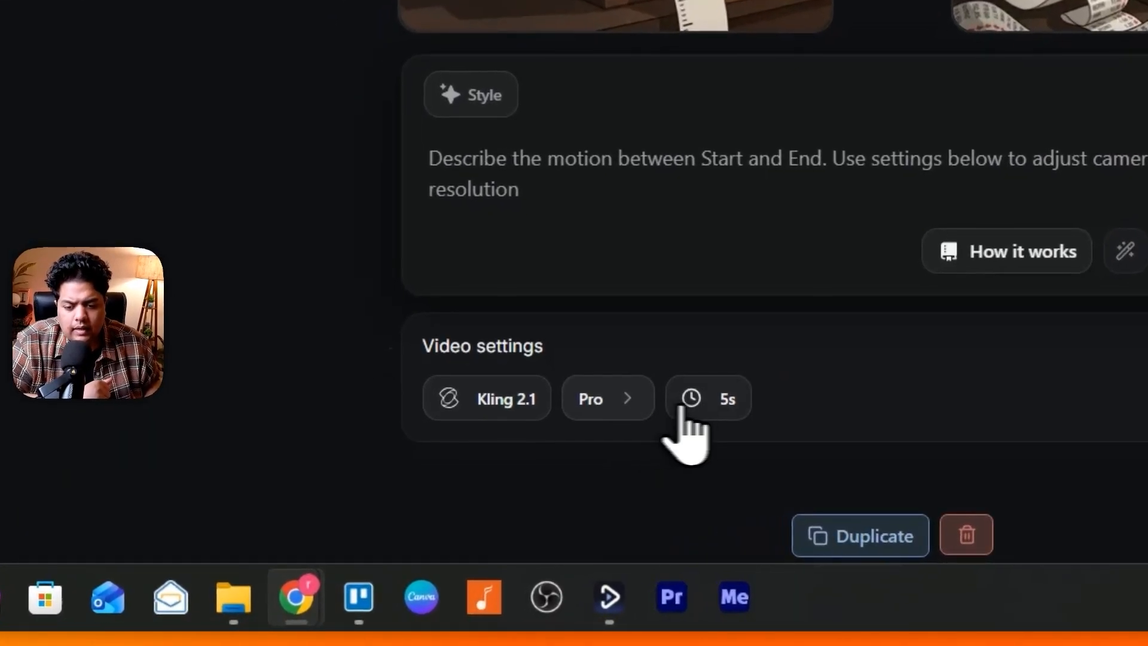
# Step: Set the video duration to 10s and check the credit cost of generating it
pyautogui.click(474, 508)
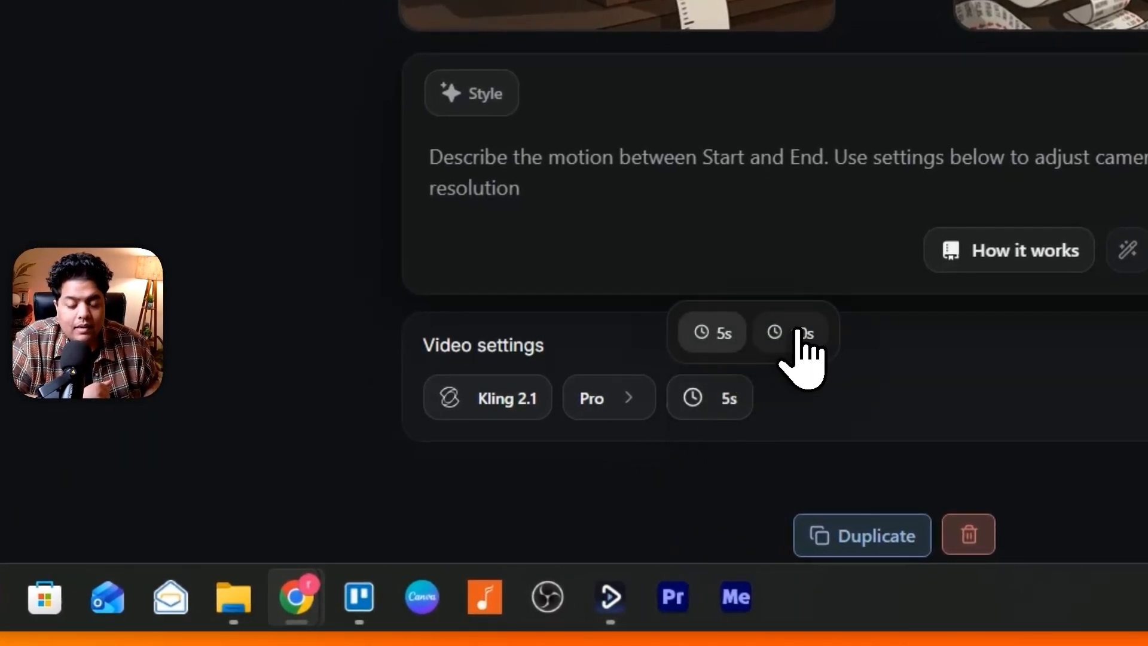
pyautogui.click(579, 415)
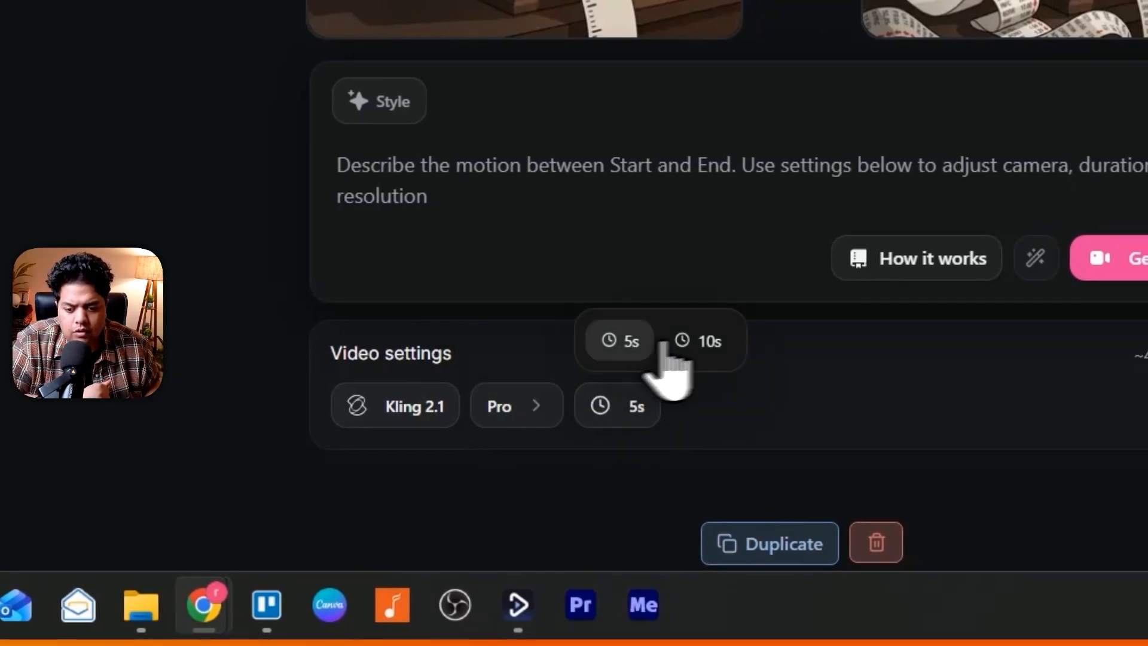
pyautogui.click(688, 343)
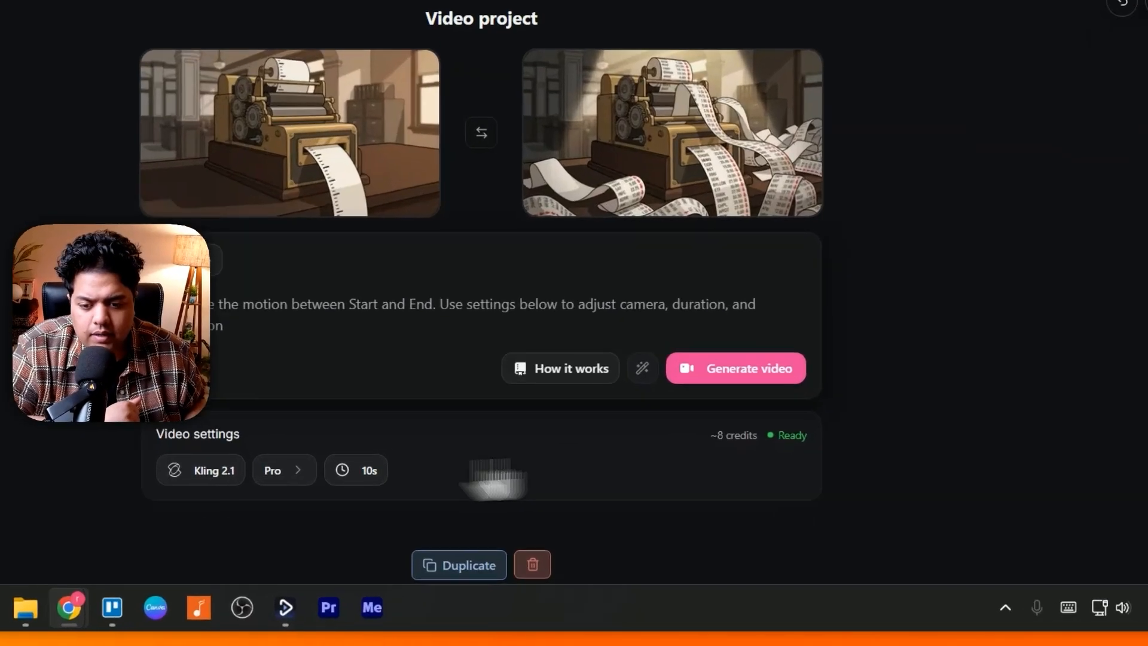
pyautogui.moveTo(518, 483)
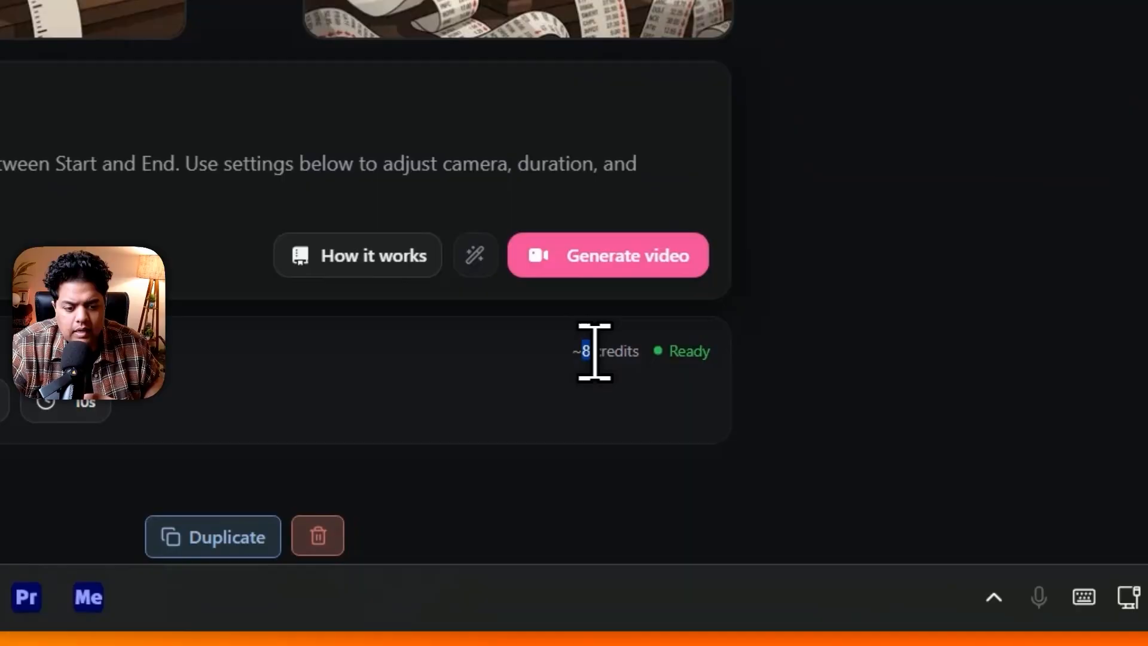
# Step: Generate the 10s Kling 2.1 video from the ticker-machine start and end frames, and open the account menu
pyautogui.moveTo(741, 489); pyautogui.dragTo(771, 494)
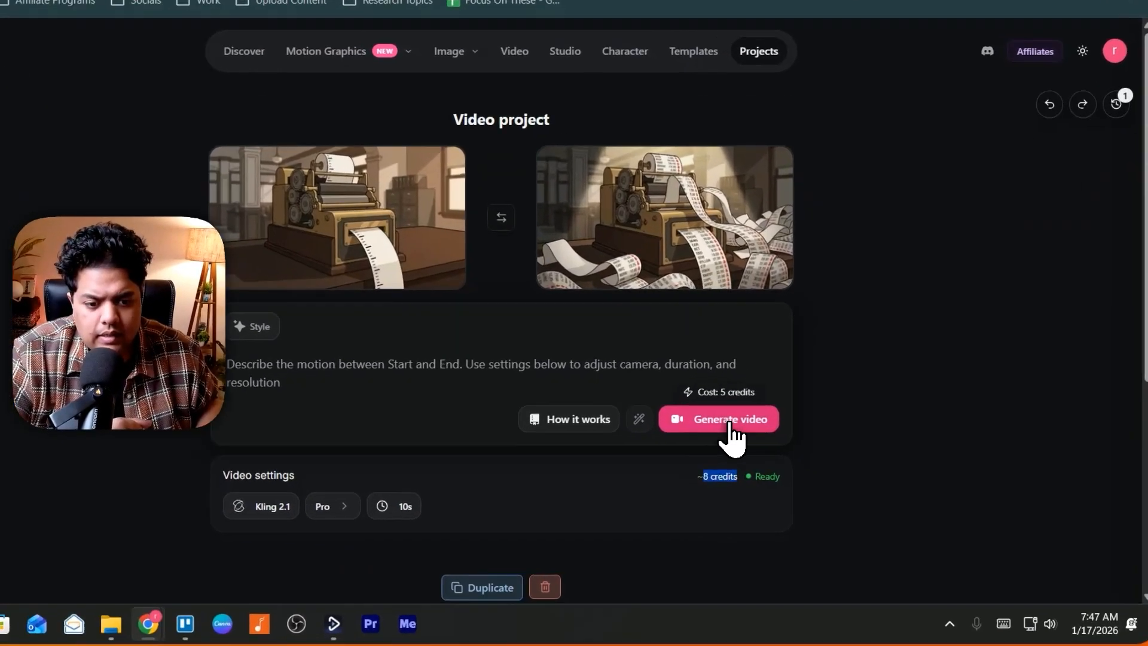
pyautogui.click(763, 439)
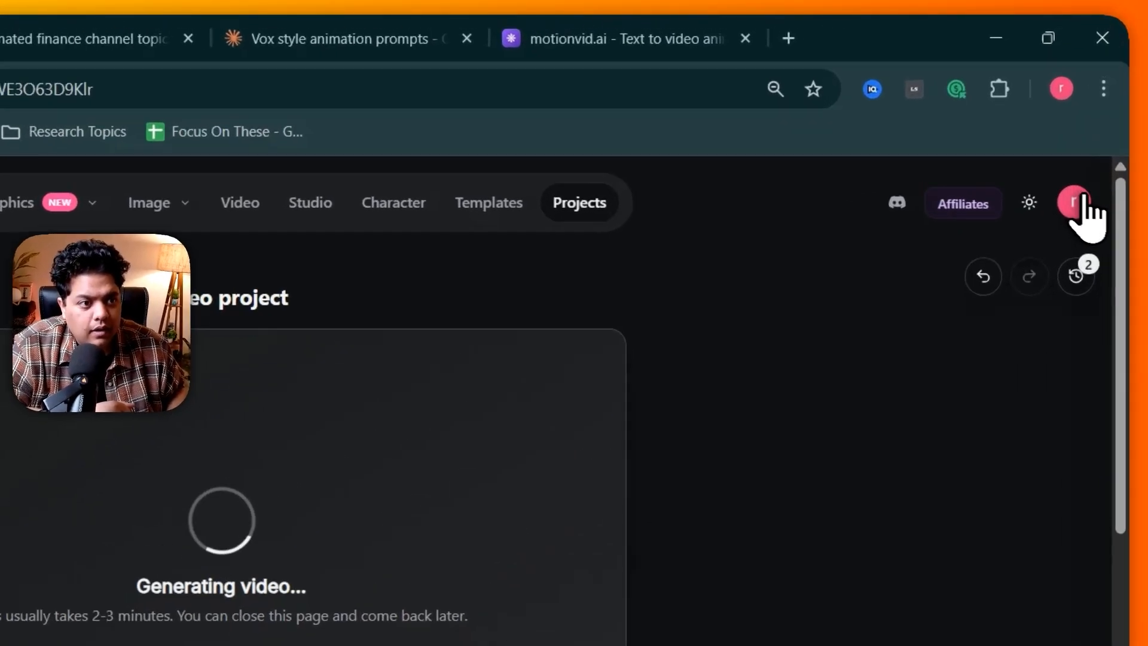
pyautogui.click(1087, 128)
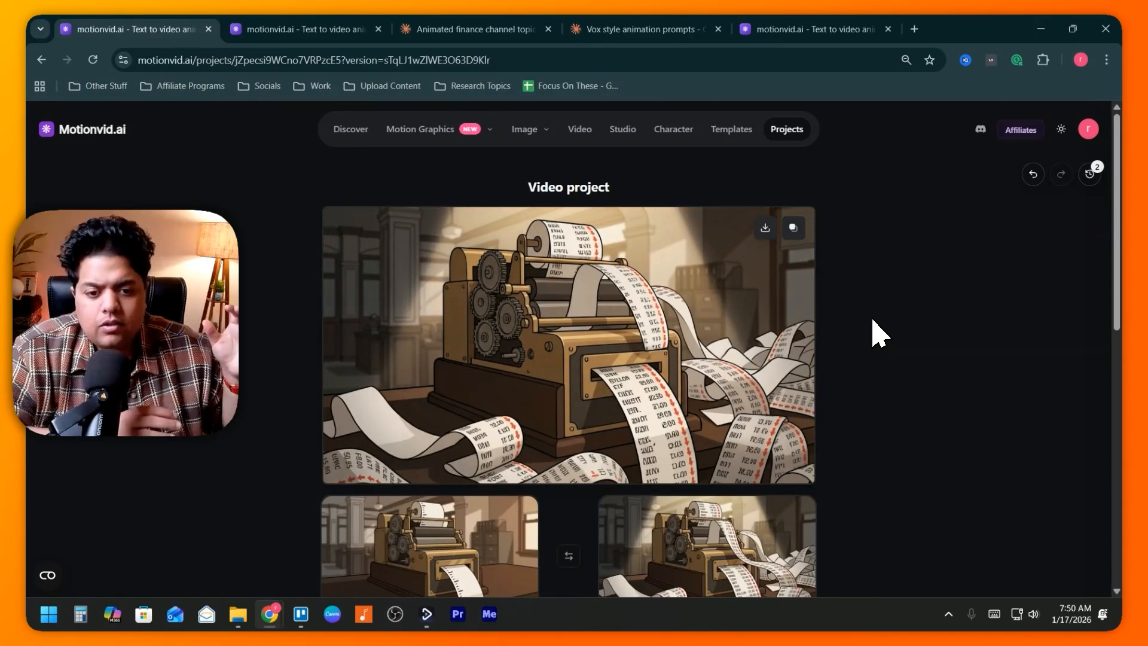
# Step: Look through the hook scene prompts from Scene 6 onward in the Claude document, and return to the video project
pyautogui.click(592, 27)
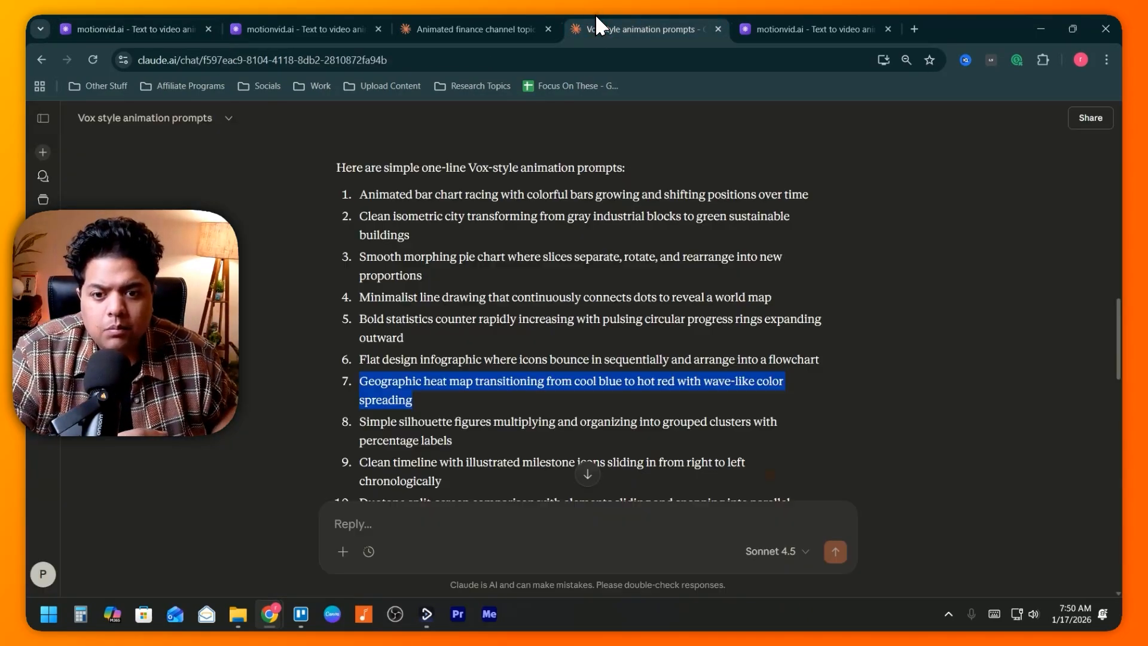
pyautogui.click(500, 29)
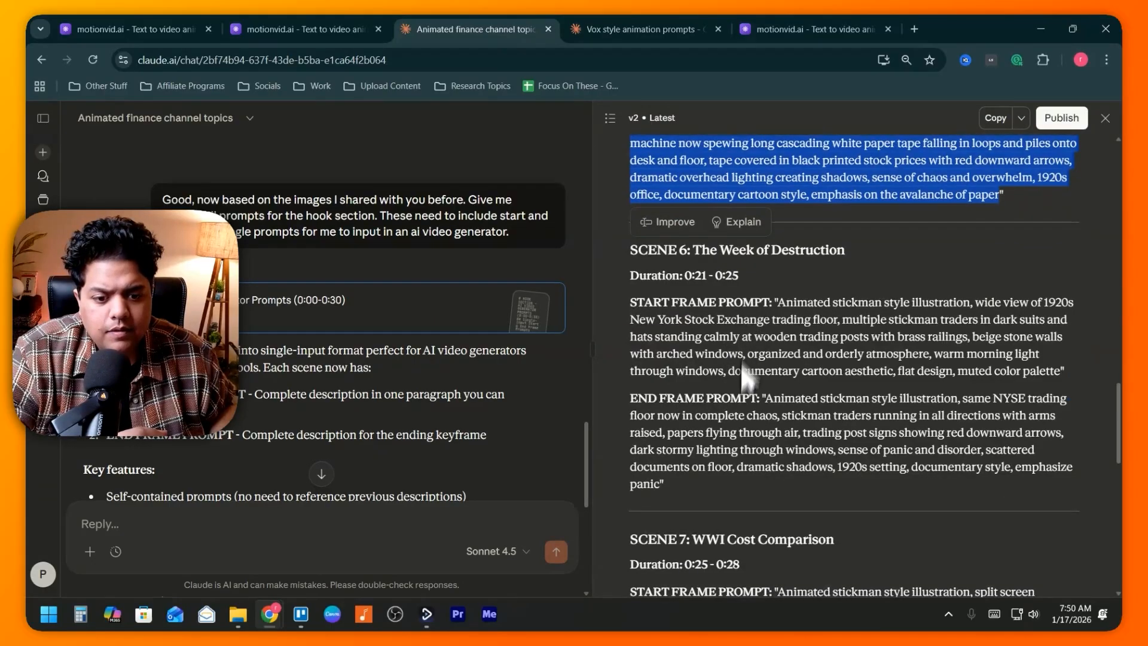
pyautogui.scroll(-5, 741, 389)
pyautogui.click(116, 28)
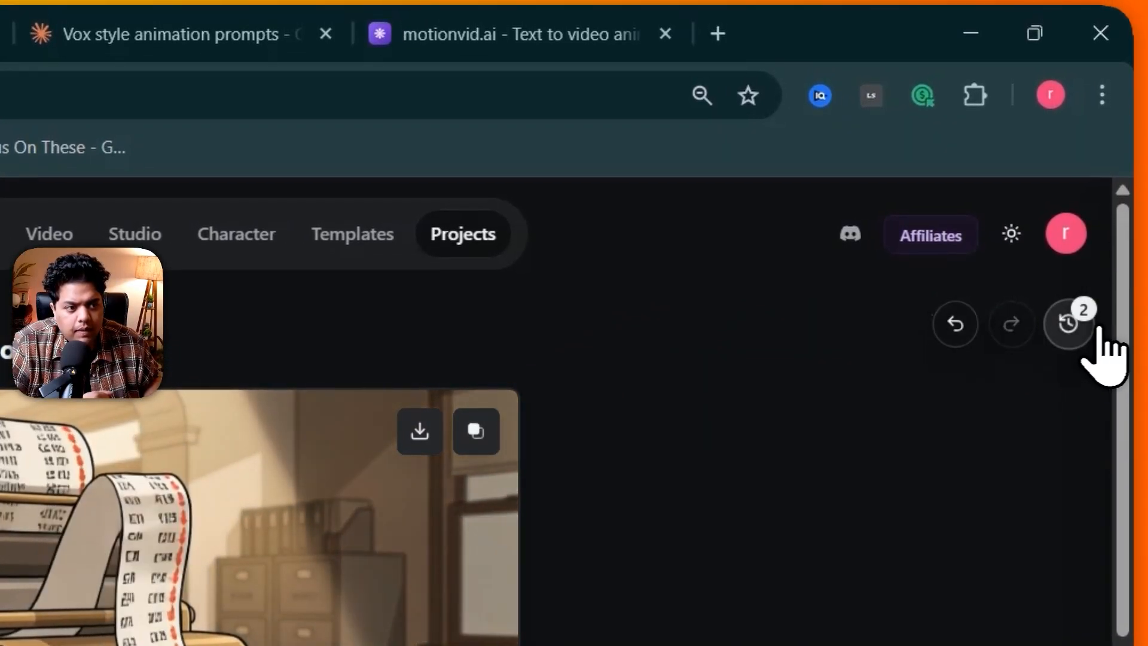
# Step: Open the video project's version history and preview the earlier shoe shiner and maid clips among the saved projects
pyautogui.click(1079, 329)
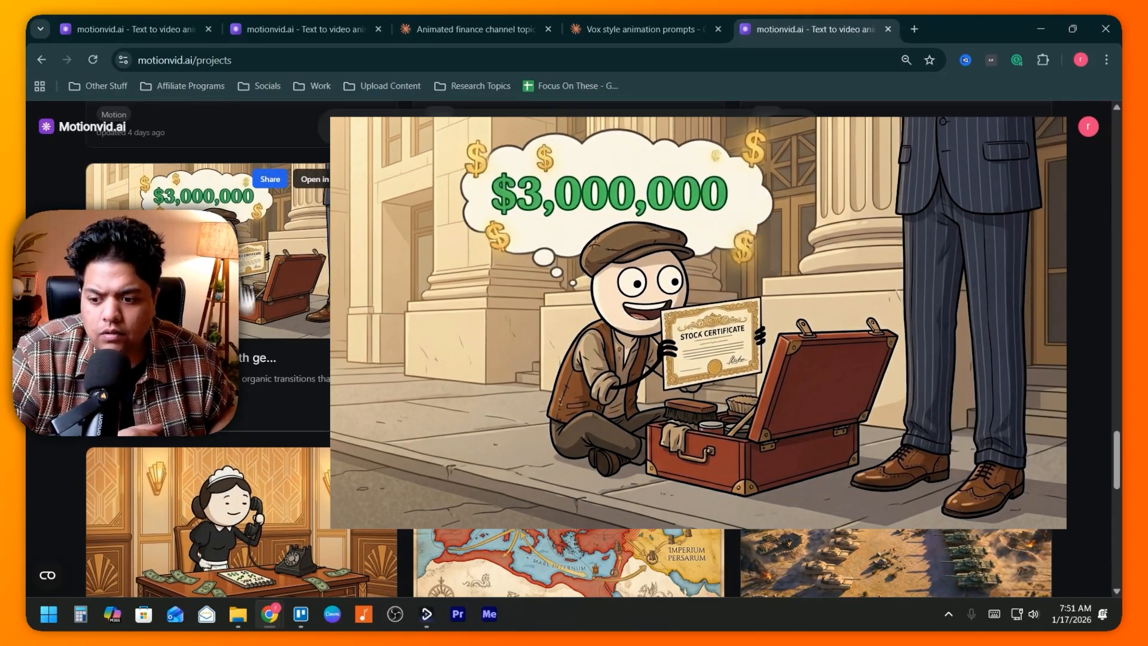
pyautogui.scroll(-2, 270, 411)
pyautogui.scroll(1, 270, 412)
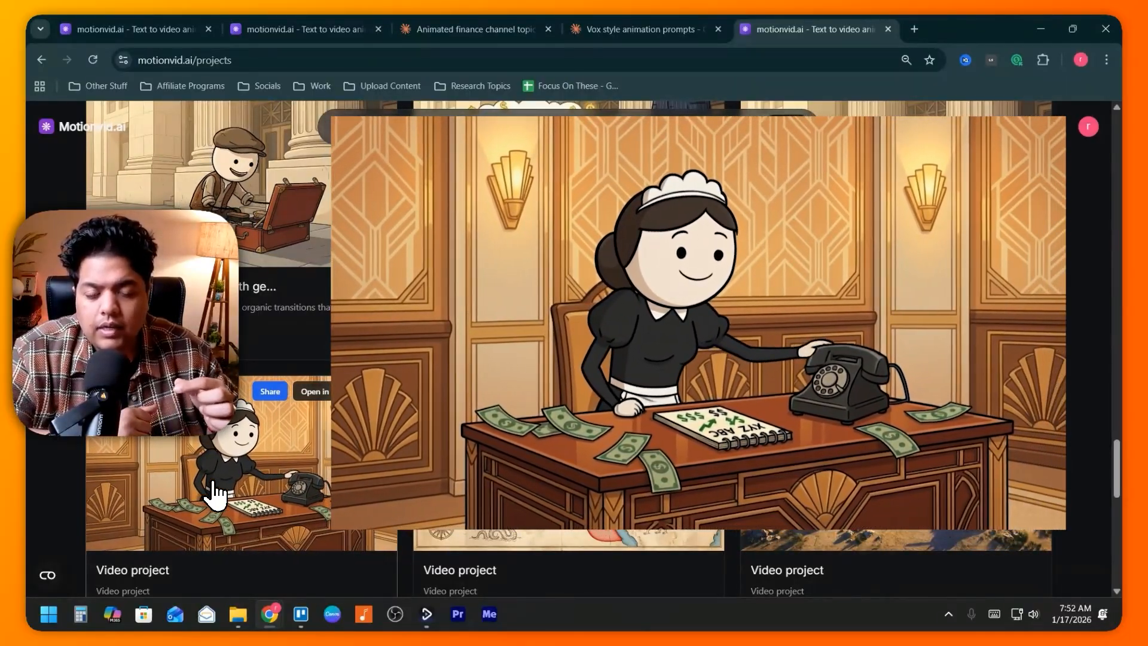
# Step: Open the Nano Banana Pro image generator and add the kneeling shoe shiner picture as the reference image
pyautogui.moveTo(534, 128)
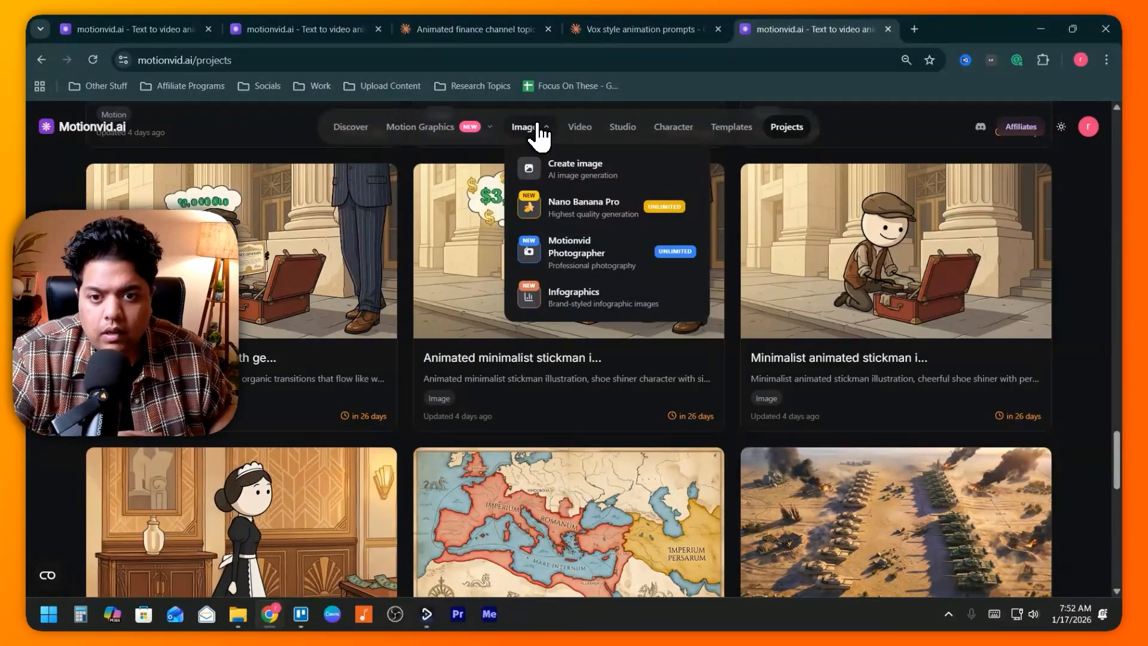
pyautogui.click(583, 210)
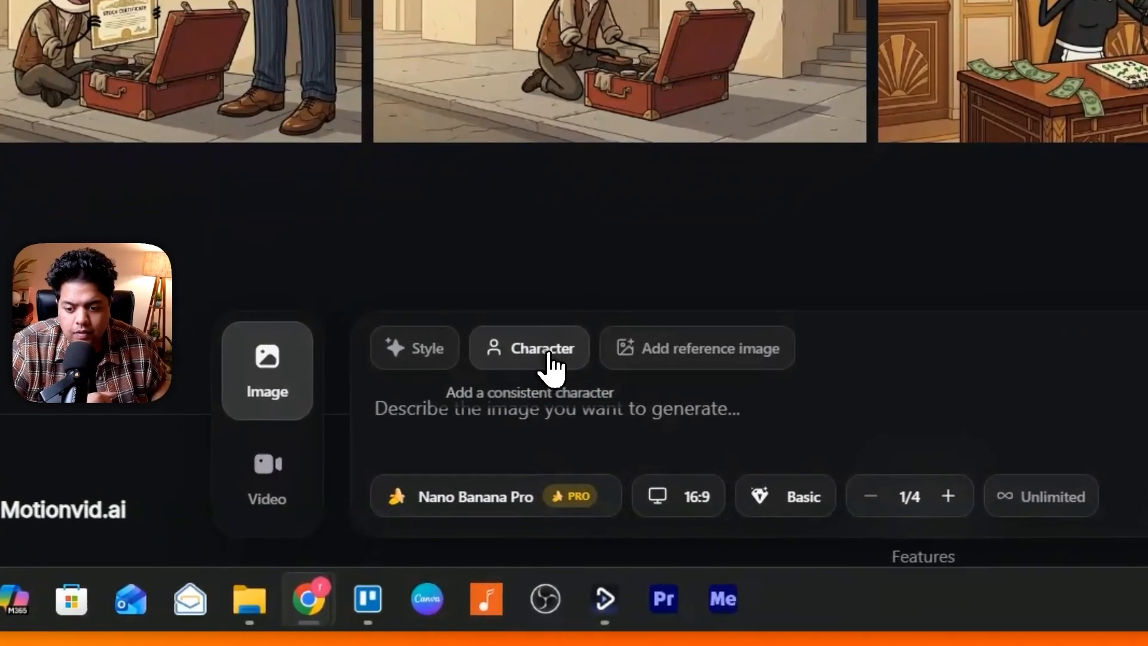
pyautogui.click(393, 483)
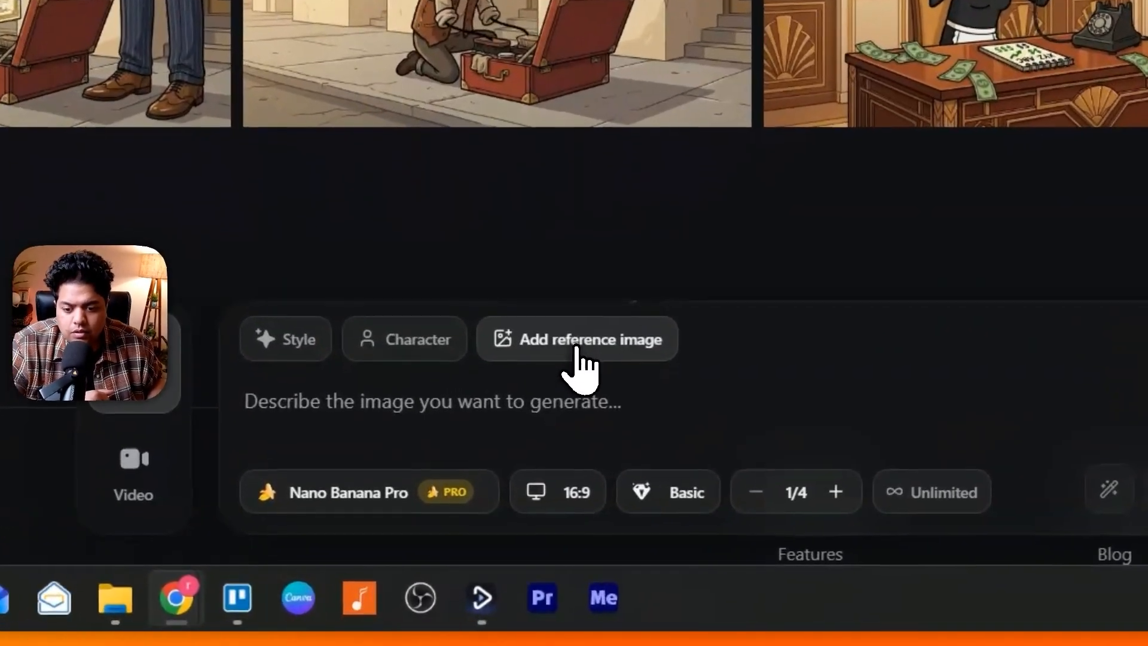
pyautogui.click(480, 478)
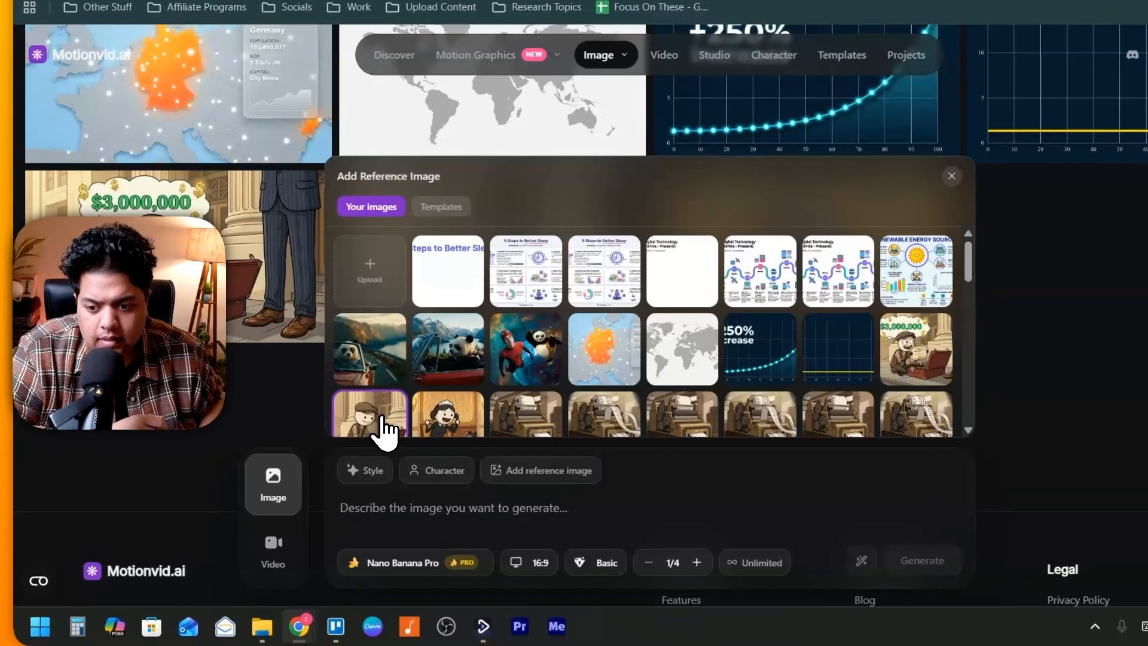
pyautogui.click(346, 439)
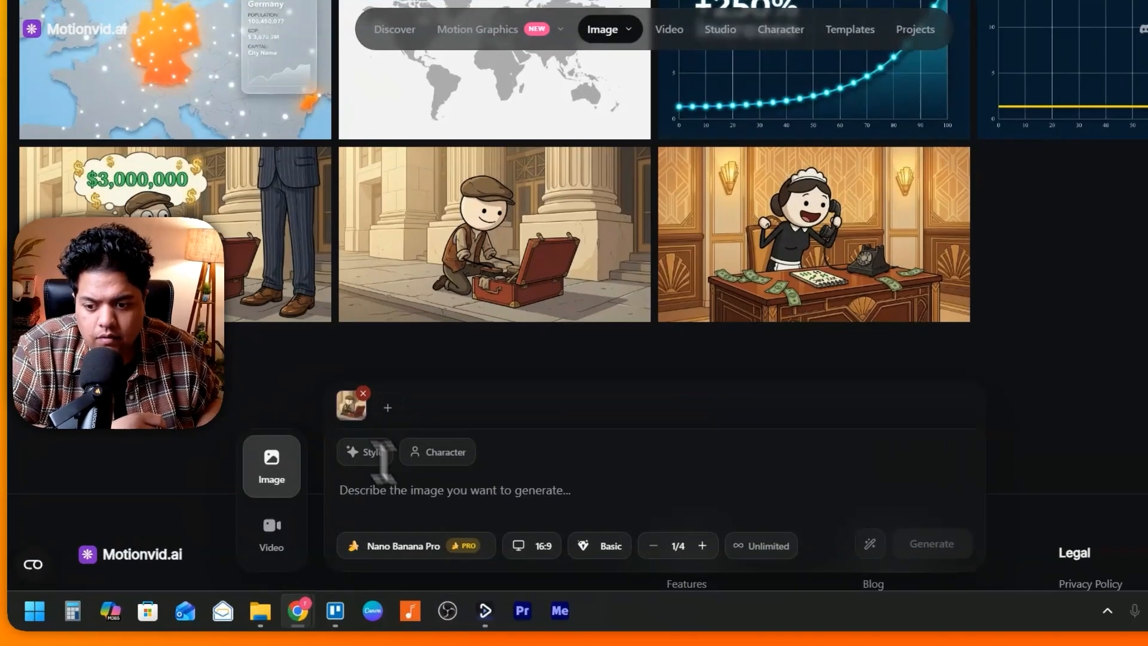
# Step: Copy the Scene 8 start frame prompt from the Claude document and paste it as plain text into the image description
pyautogui.click(475, 29)
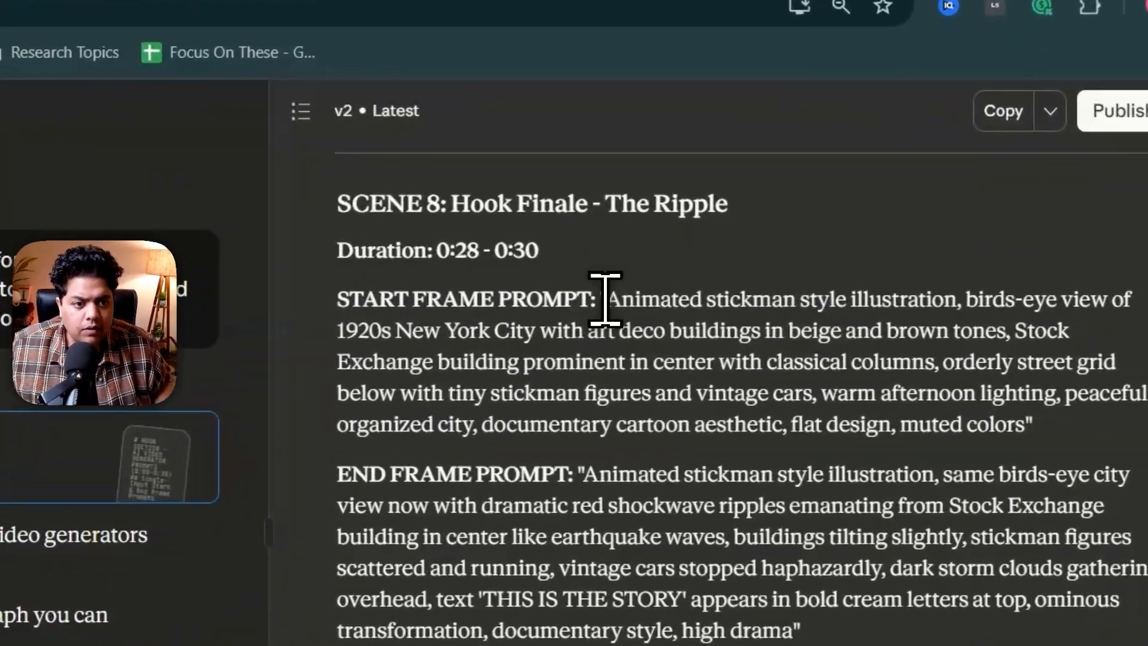
pyautogui.moveTo(776, 221); pyautogui.dragTo(1008, 290)
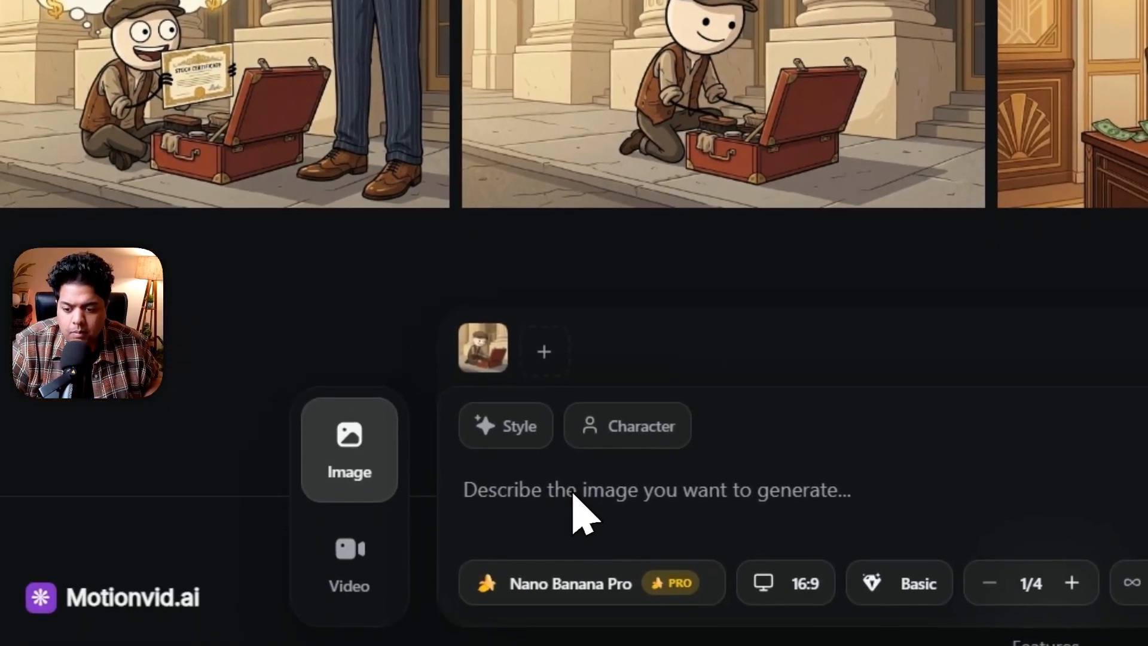
pyautogui.rightClick(572, 493)
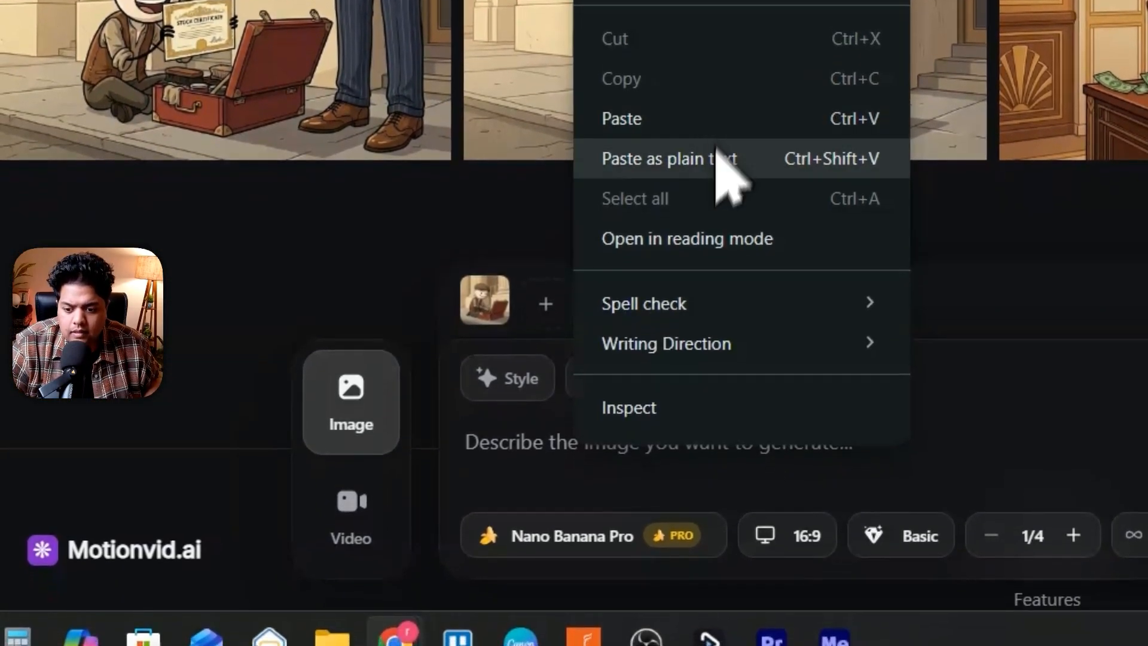
pyautogui.click(725, 163)
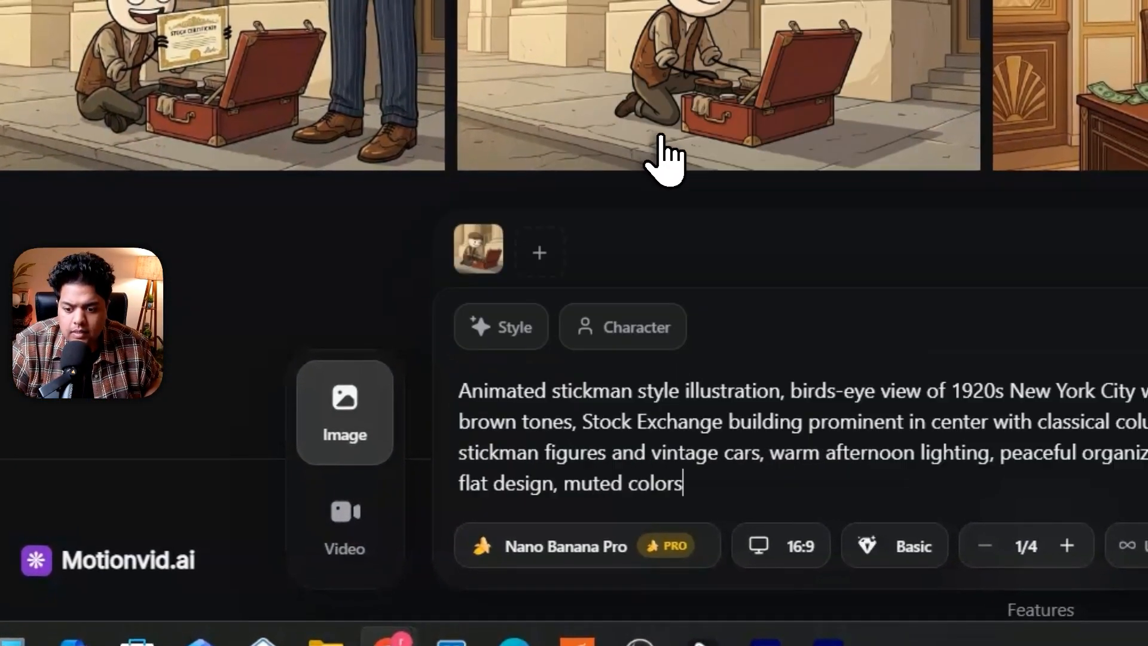
# Step: Set the image quality to HD, generate the Scene 8 start frame, and close its enlarged preview
pyautogui.click(798, 545)
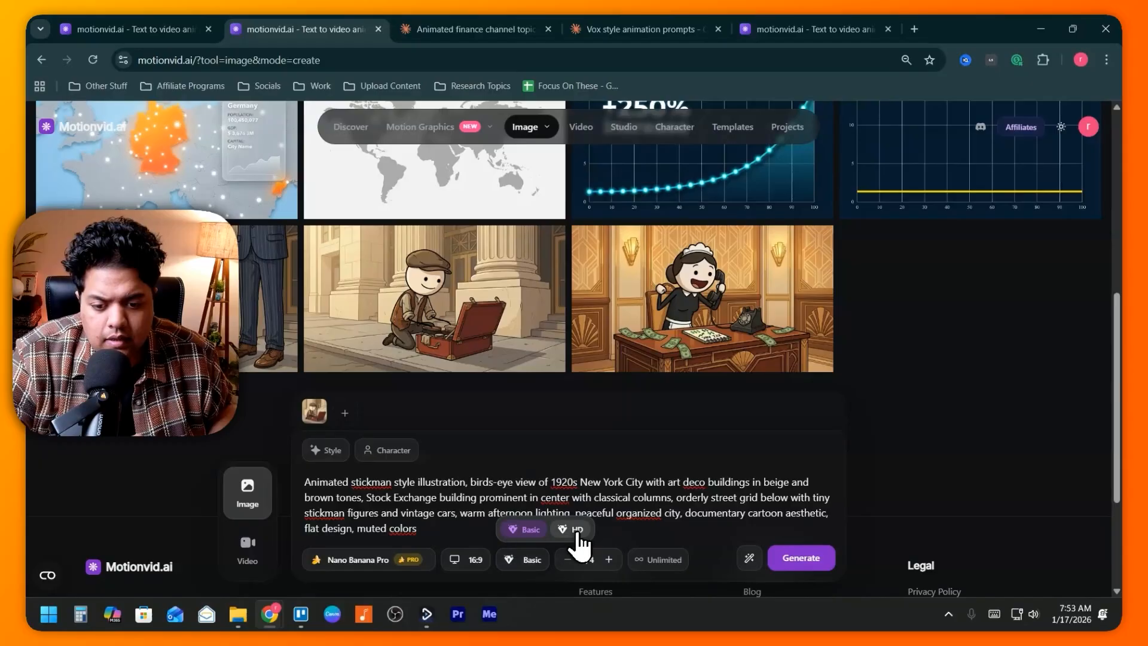
pyautogui.click(579, 530)
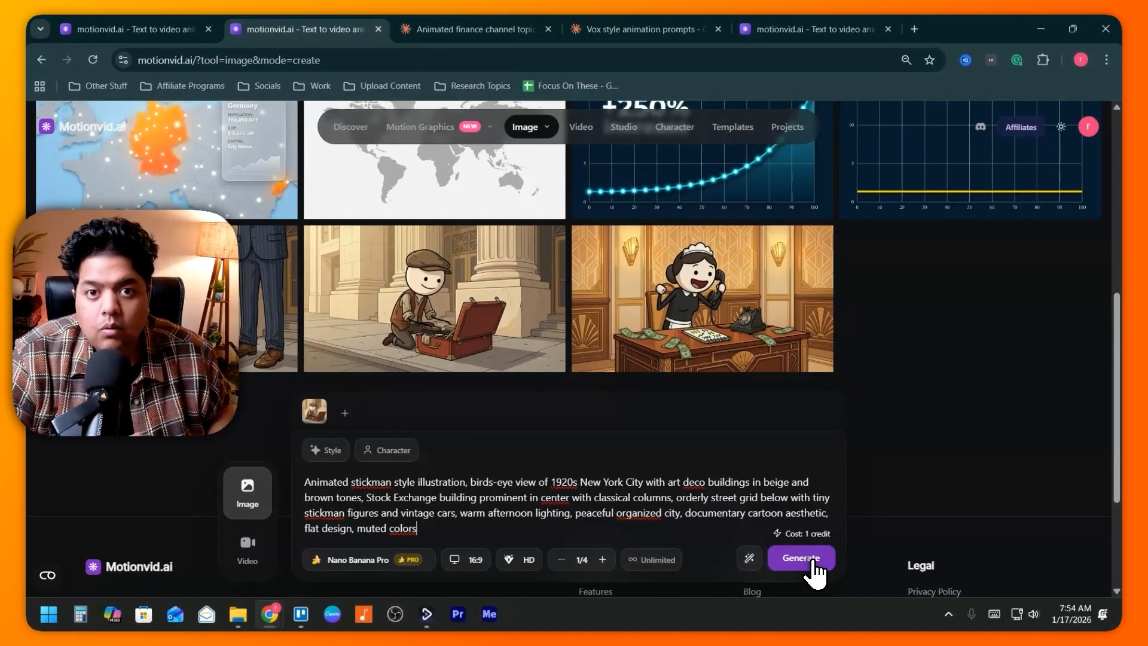
pyautogui.click(810, 565)
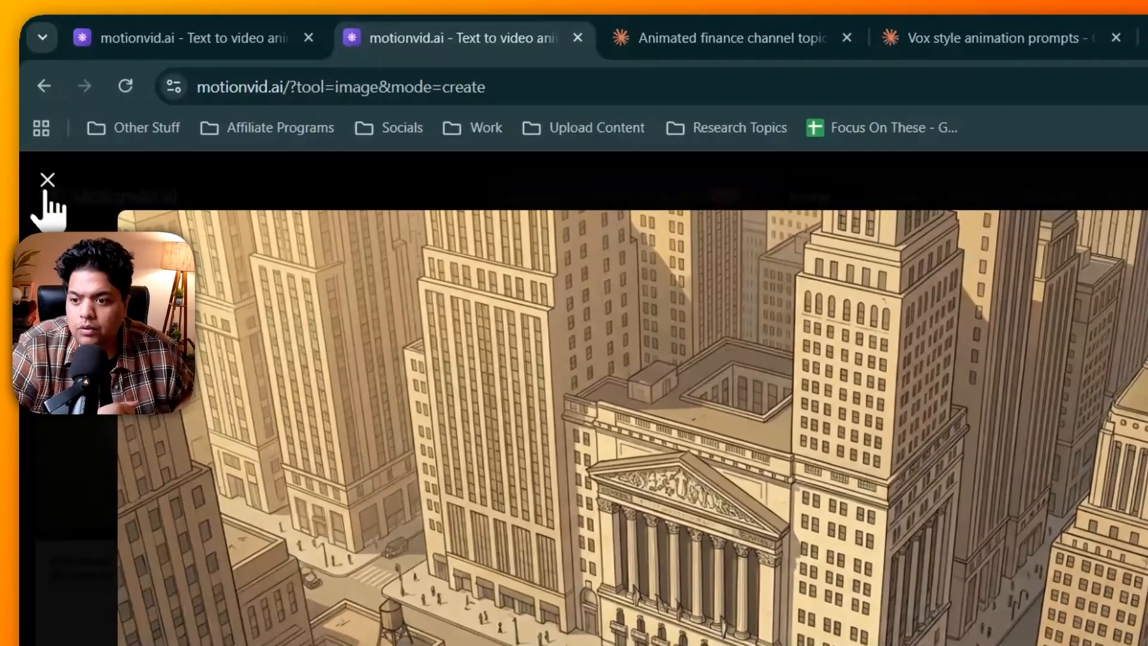
pyautogui.click(44, 119)
# Step: Use the generated city image as the reference image and copy the Scene 8 end frame prompt from the Claude document
pyautogui.moveTo(218, 282)
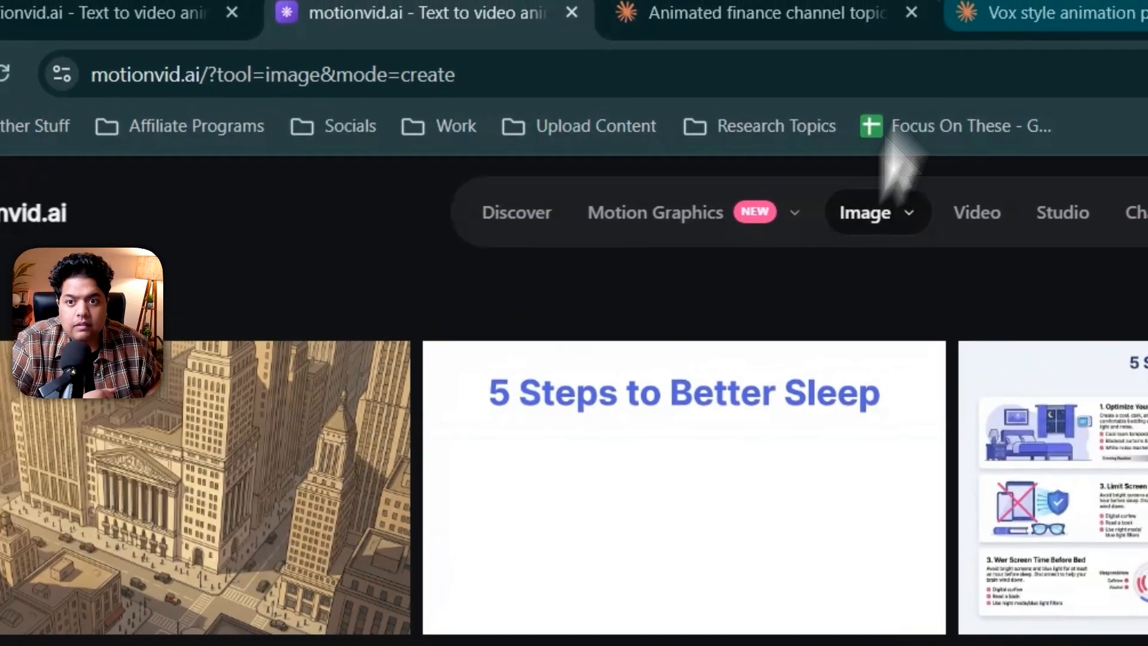
pyautogui.click(1031, 2)
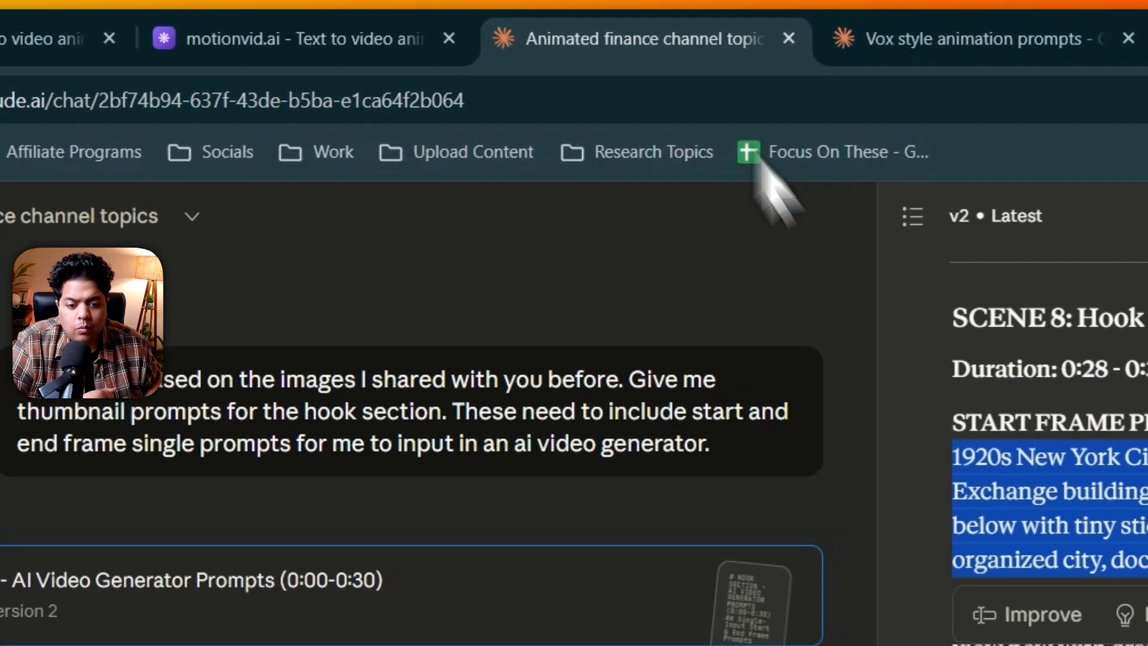
pyautogui.click(756, 376)
pyautogui.moveTo(766, 341); pyautogui.dragTo(992, 508)
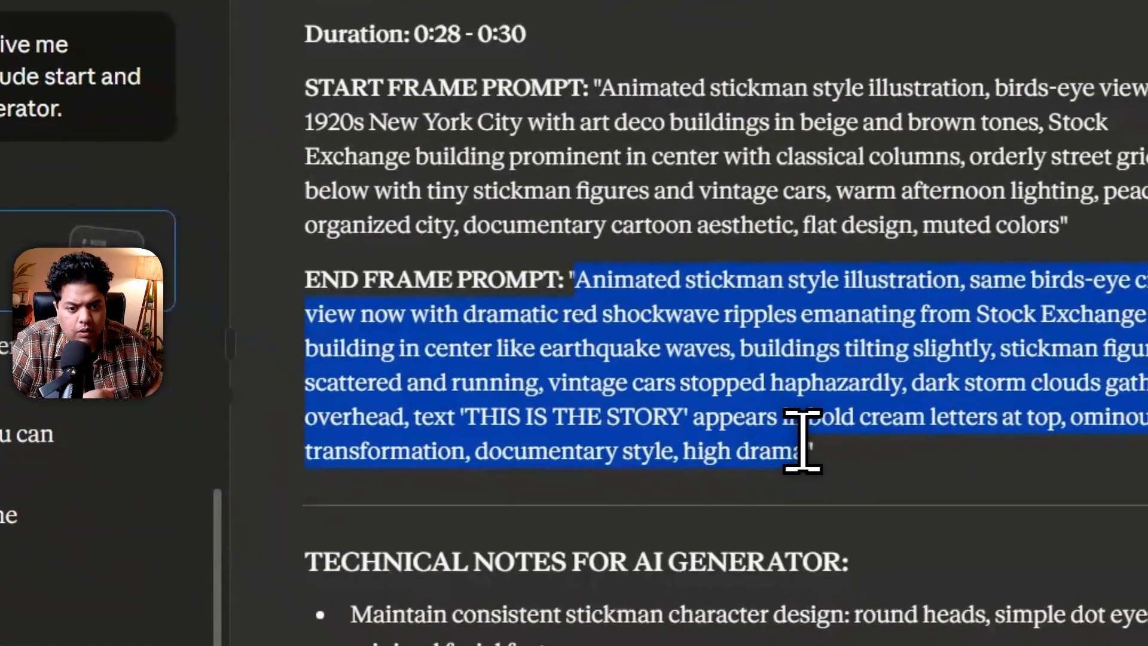
pyautogui.rightClick(769, 423)
pyautogui.click(161, 436)
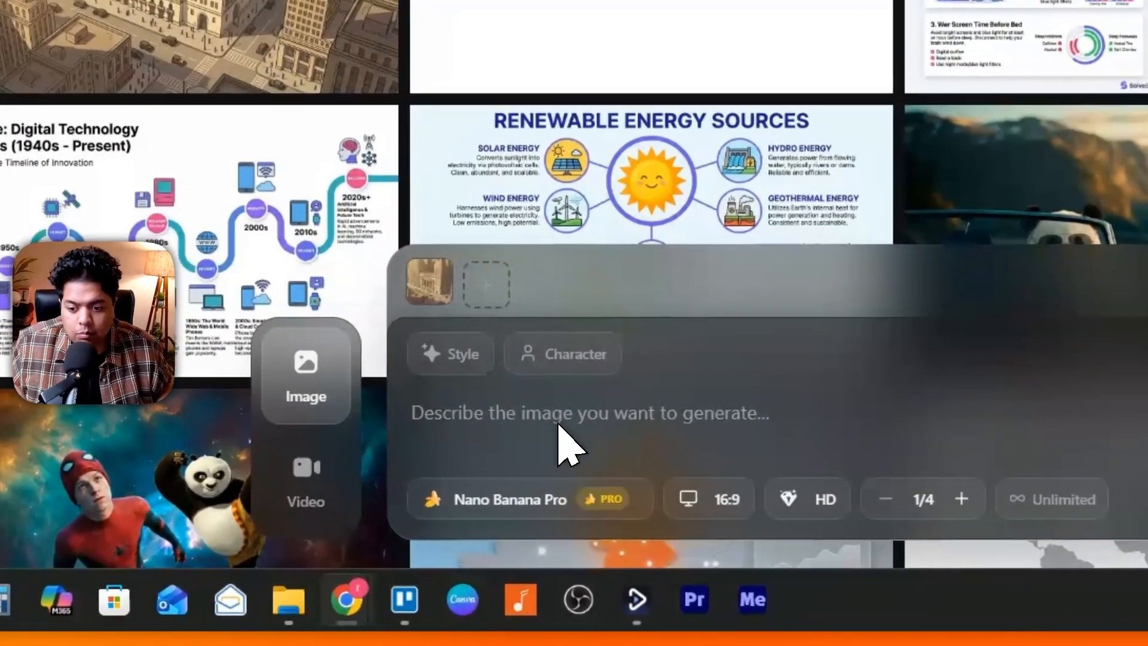
# Step: Paste the Scene 8 end frame prompt into the image description and generate the HD image
pyautogui.rightClick(383, 512)
pyautogui.click(413, 358)
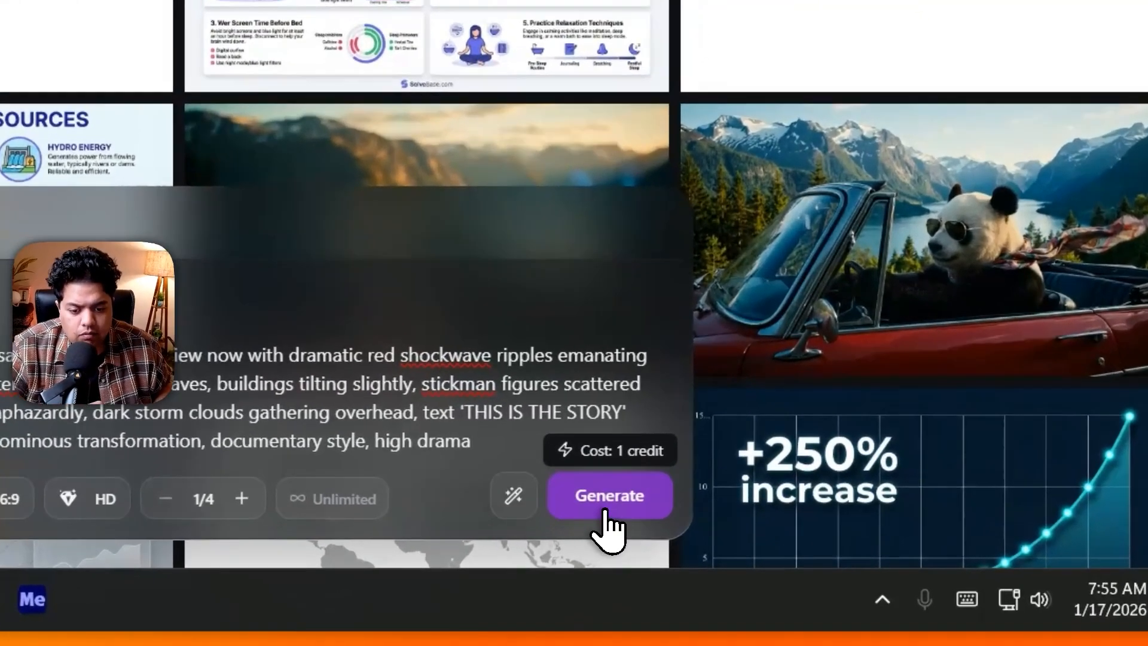
pyautogui.click(798, 562)
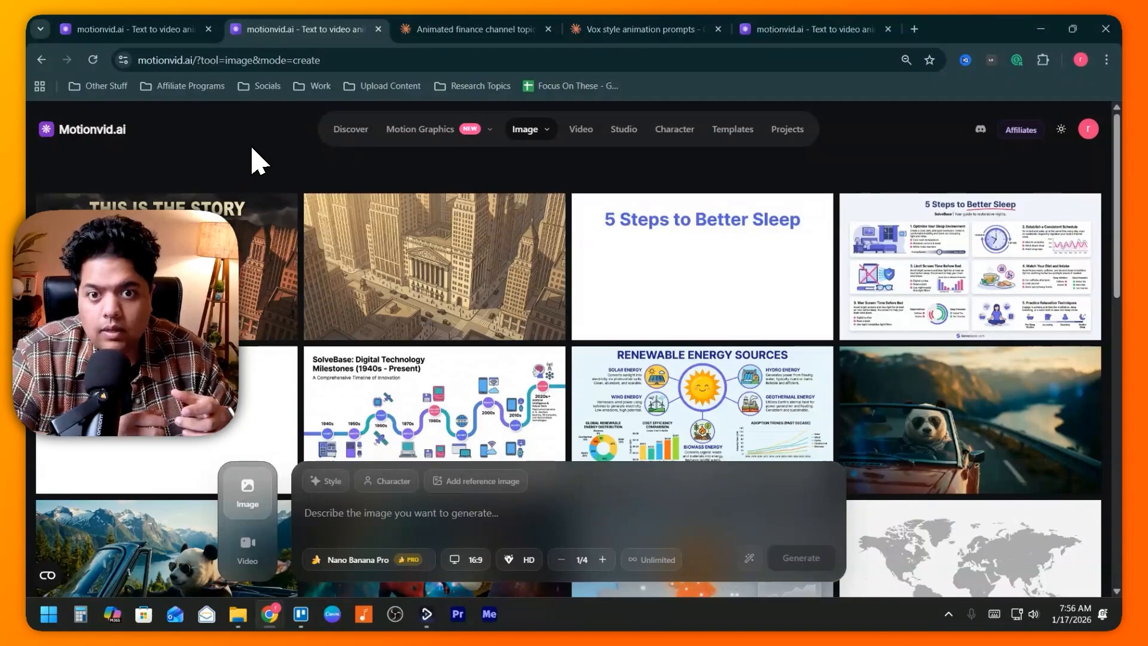
# Step: Switch the generator to video creation and choose Kling 2.1 as the video model
pyautogui.moveTo(415, 134)
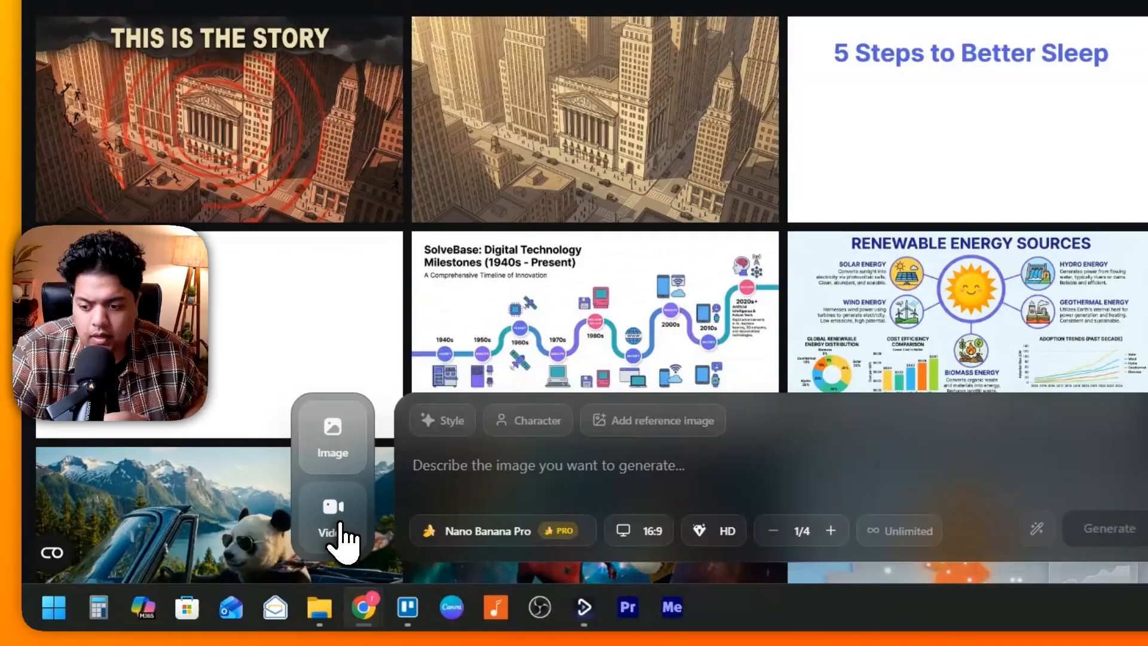
pyautogui.click(251, 553)
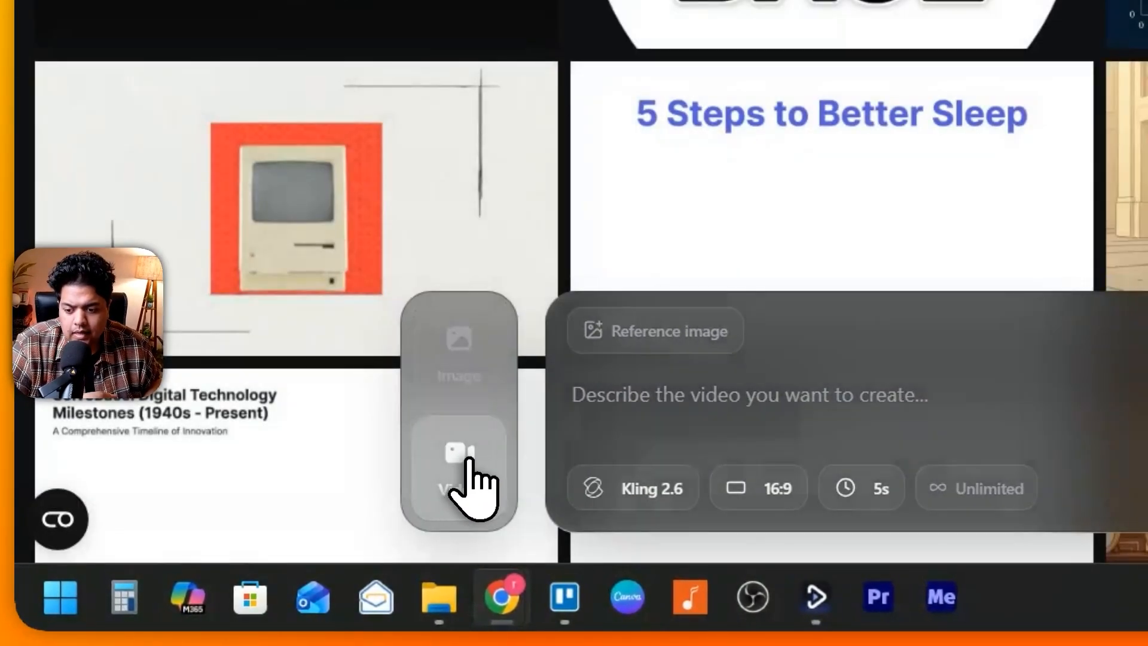
pyautogui.click(651, 501)
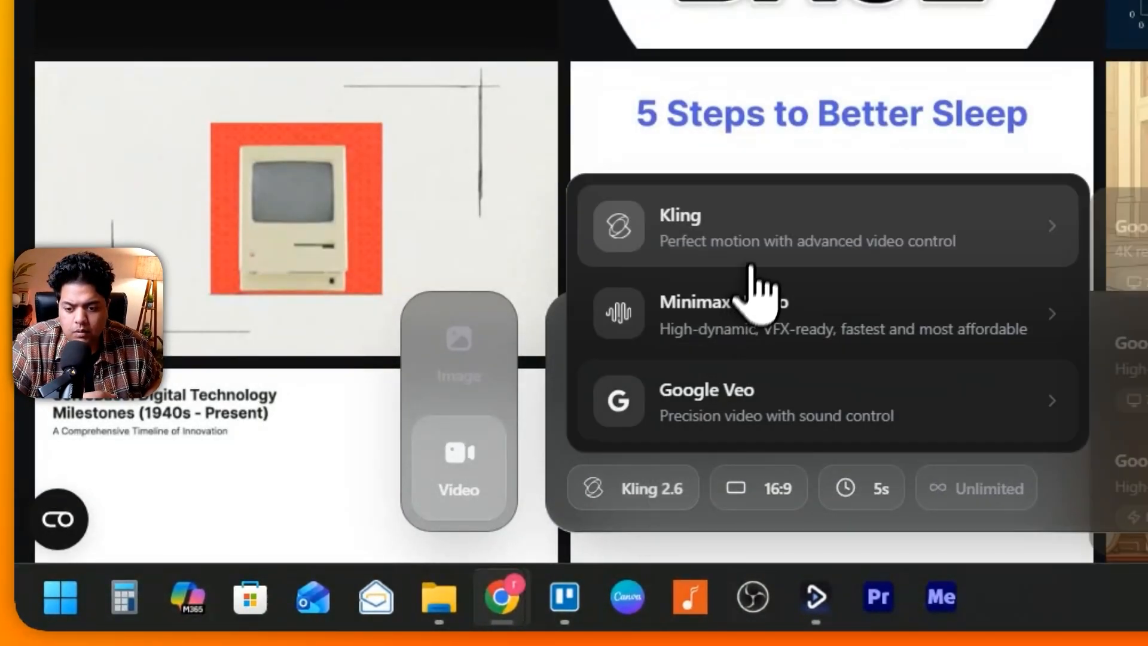
pyautogui.click(920, 239)
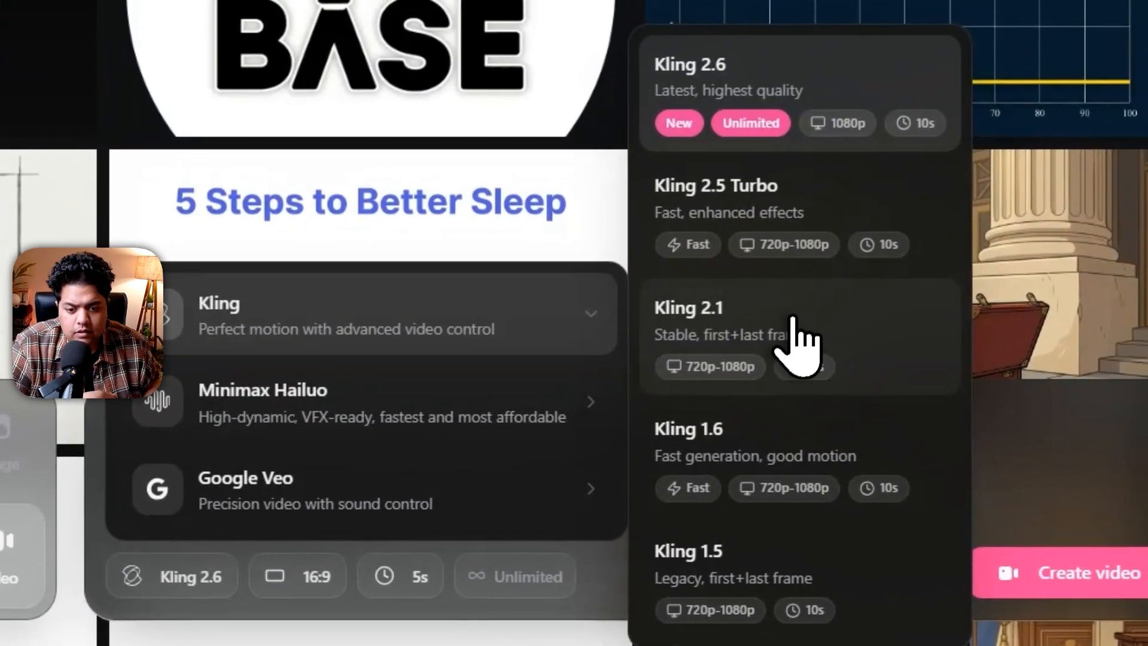
pyautogui.click(793, 316)
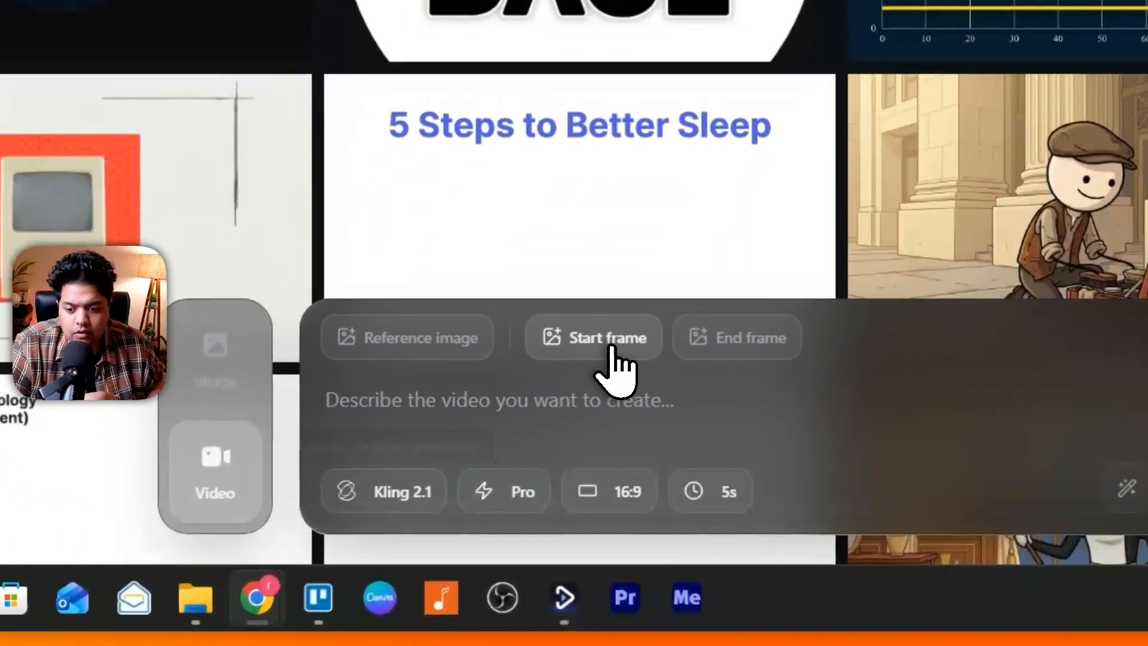
# Step: Assign the "THIS IS THE STORY" shockwave image as the video's start frame, and select it as the end frame too
pyautogui.click(445, 472)
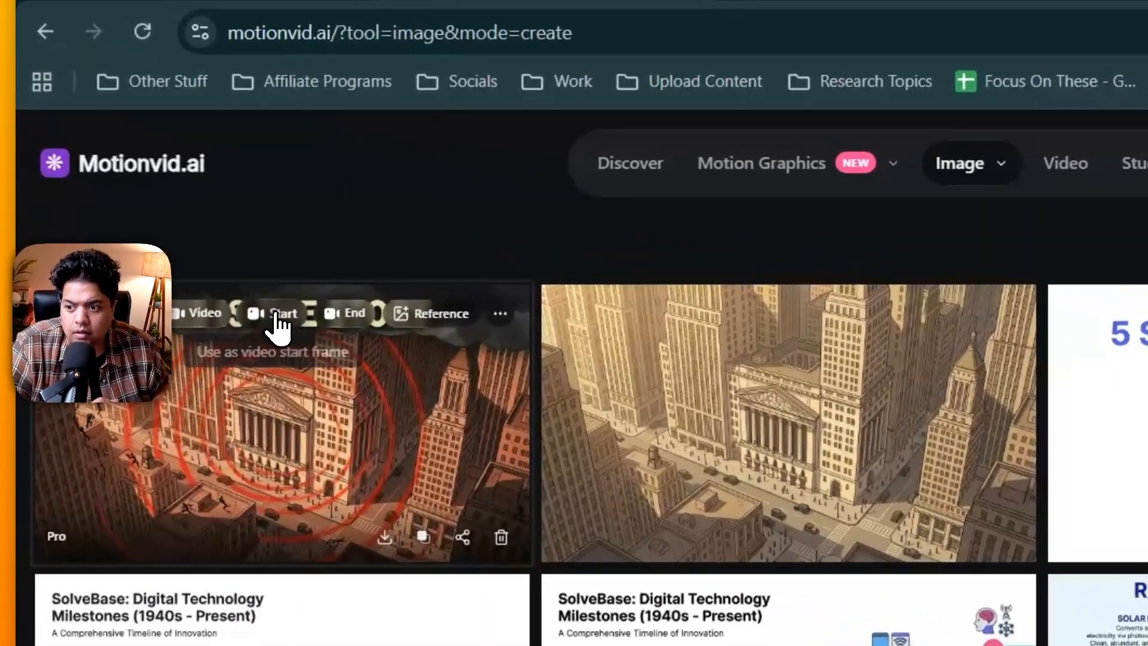
pyautogui.click(163, 208)
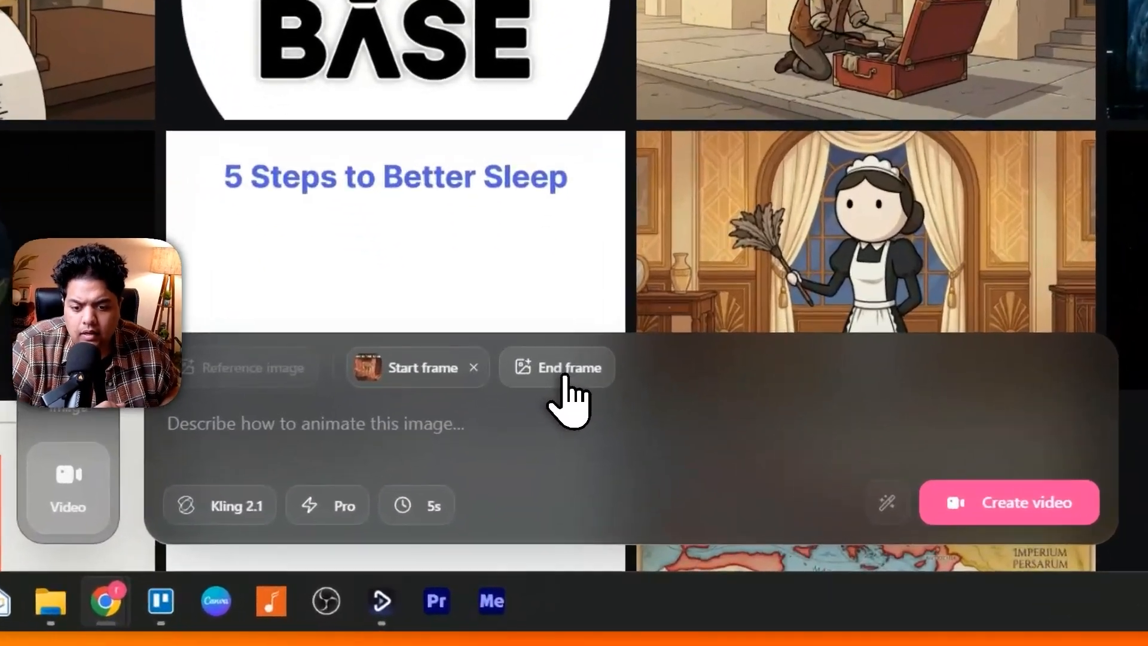
pyautogui.click(530, 485)
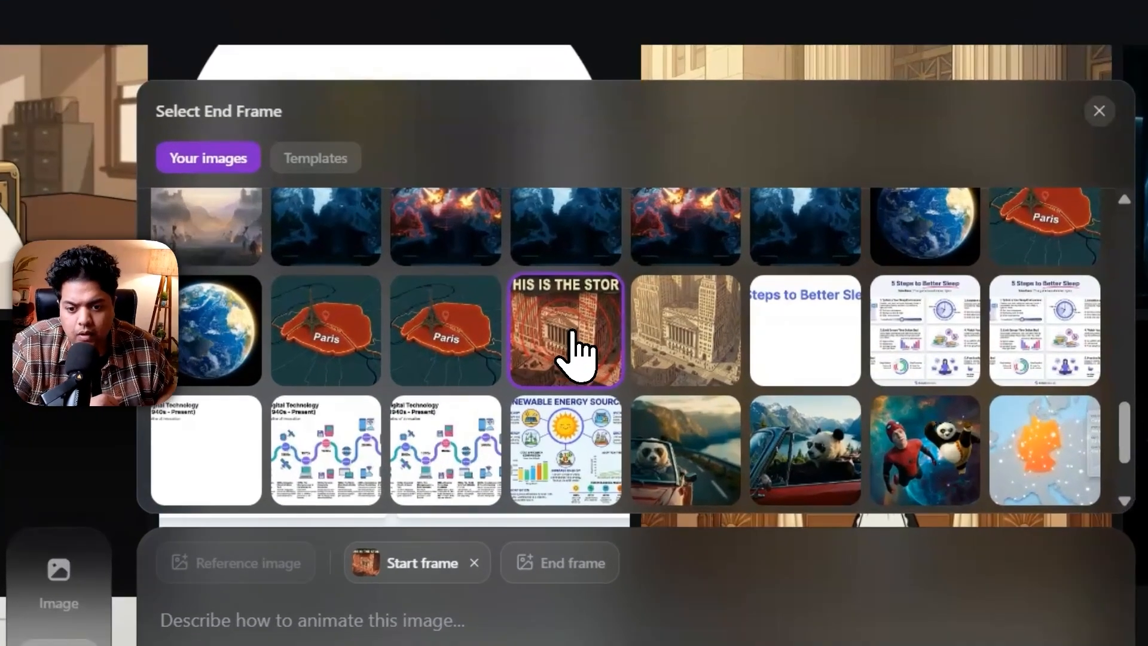
pyautogui.click(536, 364)
# Step: Replace the start frame with the plain sepia city building image and generate the animation
pyautogui.click(478, 480)
pyautogui.click(424, 520)
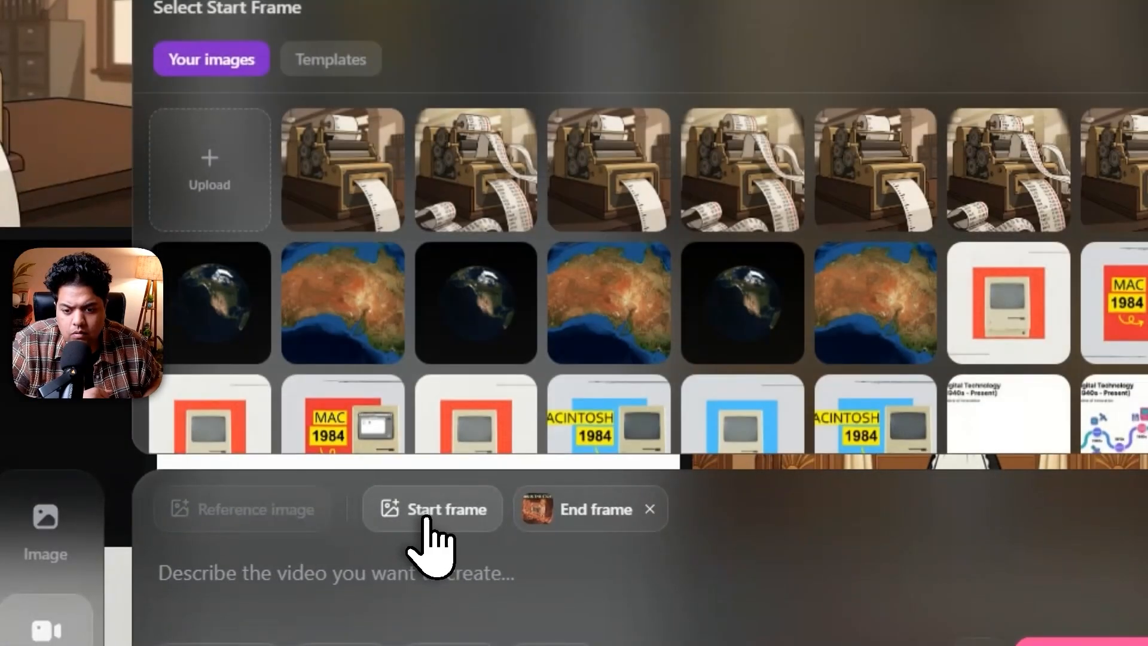
pyautogui.scroll(-5, 679, 315)
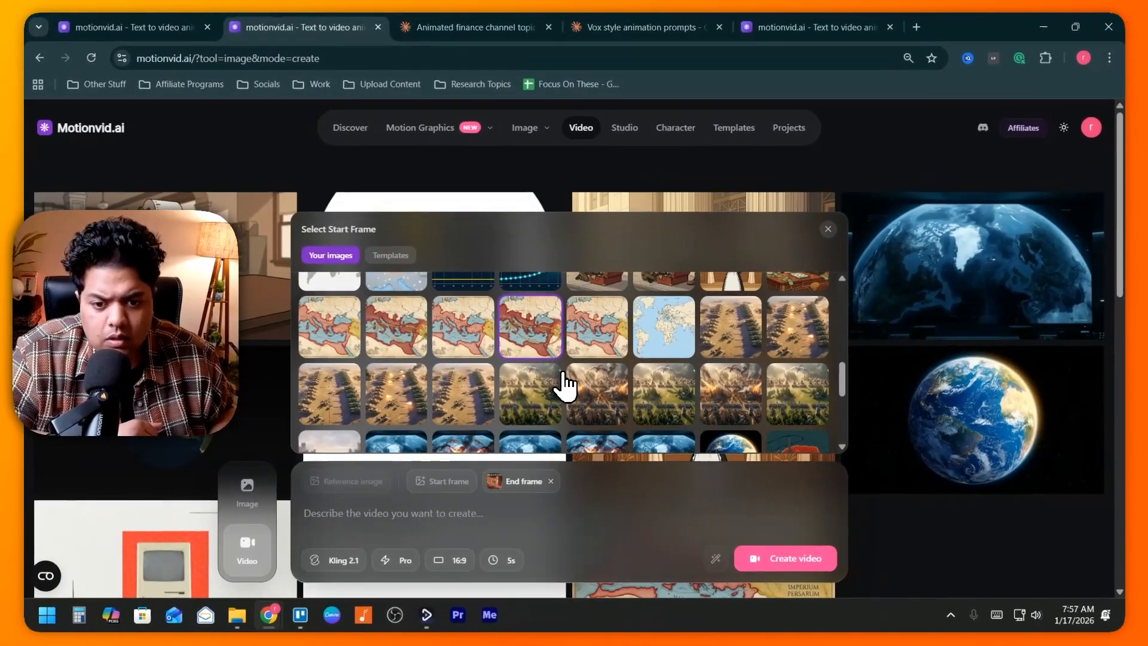
pyautogui.scroll(-5, 564, 386)
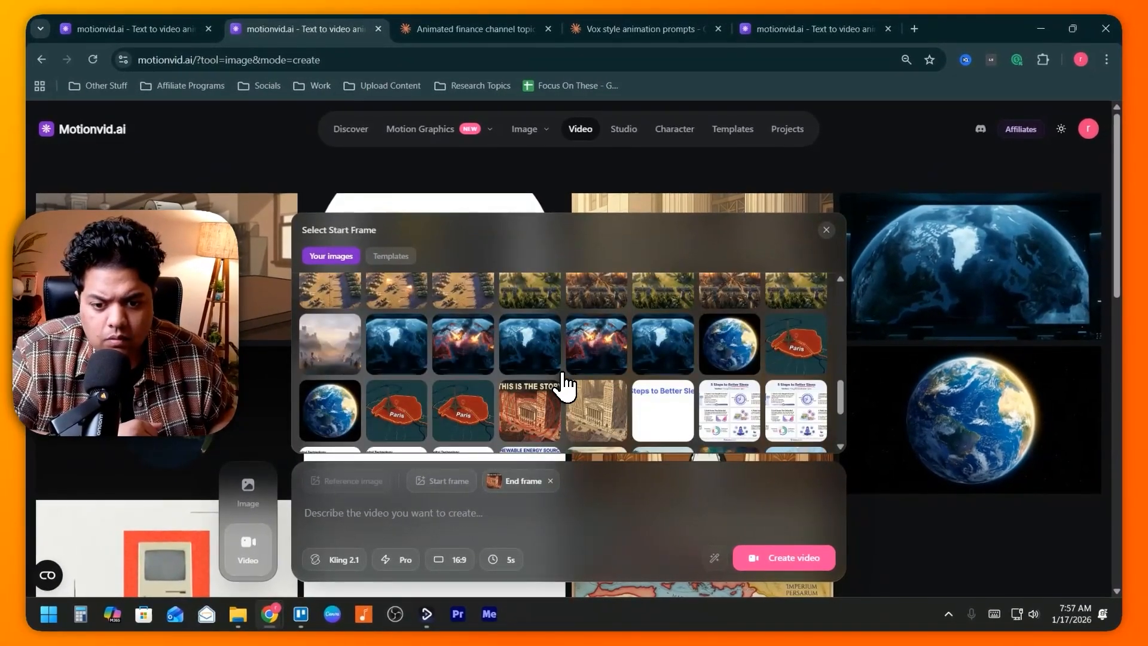
pyautogui.click(600, 422)
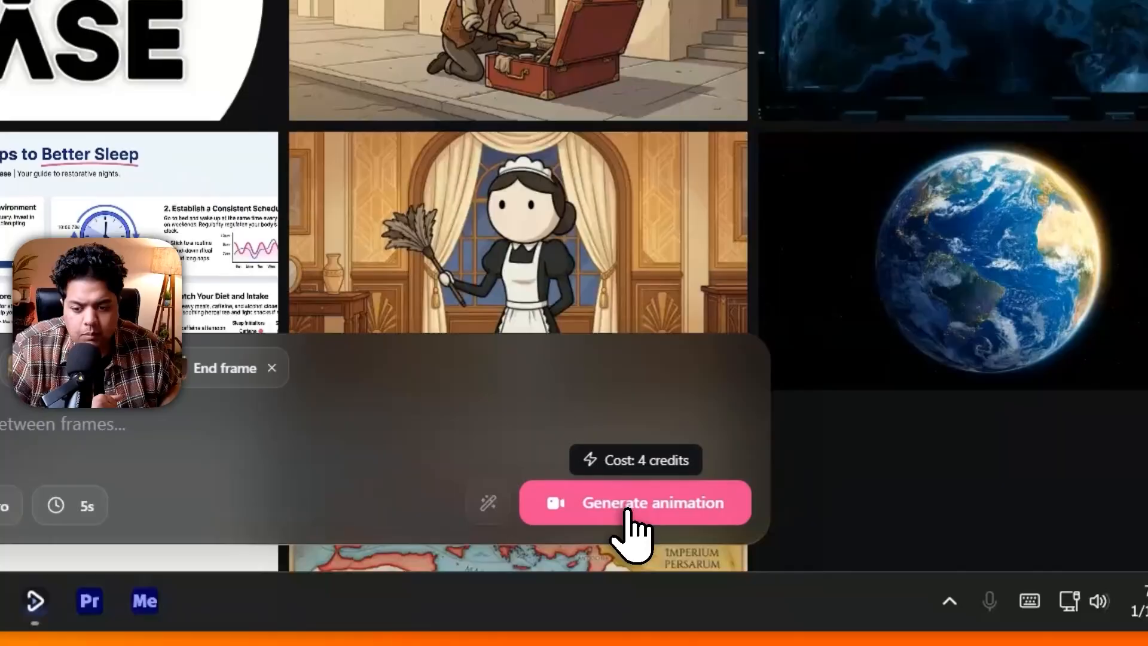
pyautogui.click(762, 562)
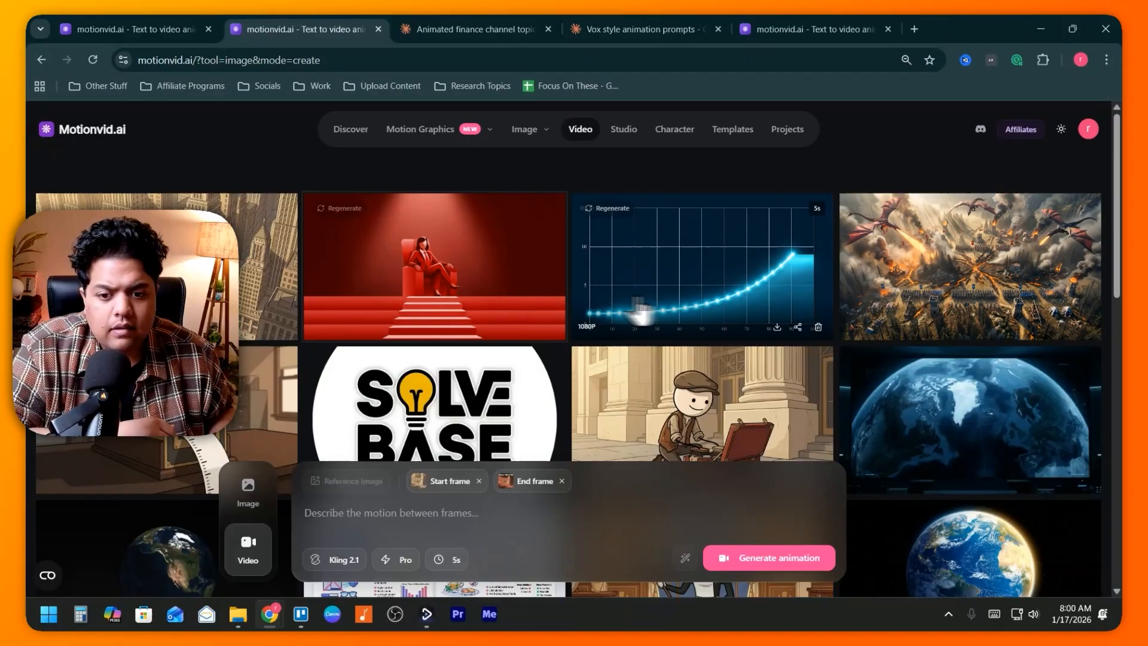
pyautogui.scroll(-3, 661, 312)
pyautogui.scroll(-1, 715, 323)
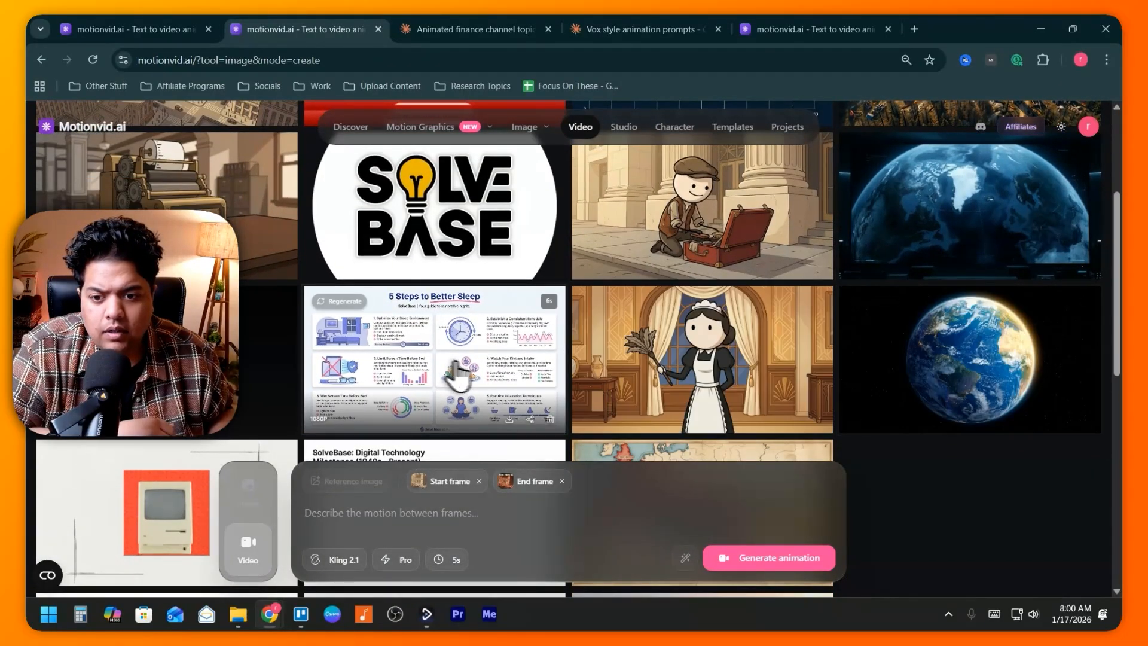
pyautogui.scroll(-2, 299, 347)
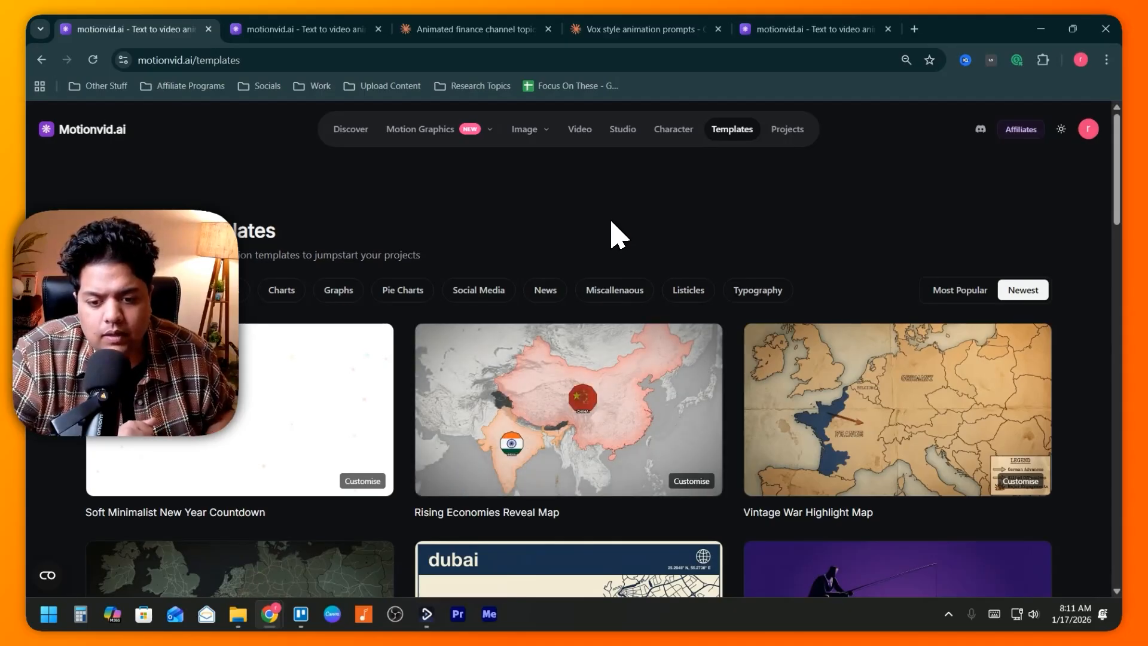
# Step: Open the Create Storytelling Animations template from the animation templates
pyautogui.scroll(-9, 629, 253)
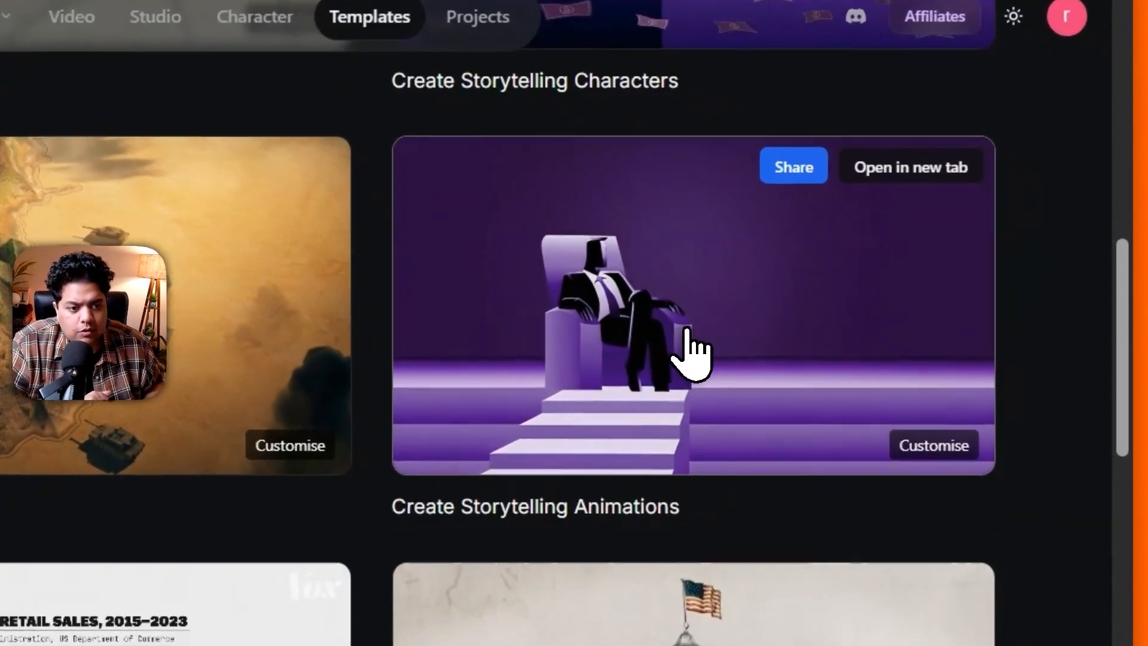
pyautogui.click(862, 308)
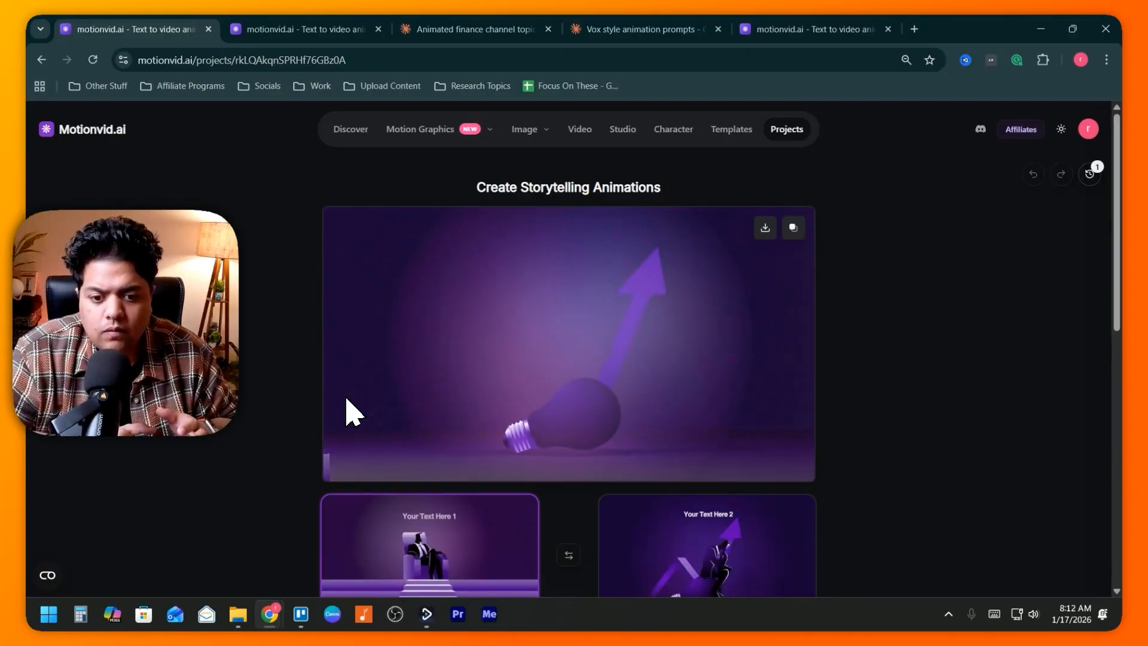
pyautogui.scroll(-2, 491, 356)
pyautogui.scroll(-3, 491, 356)
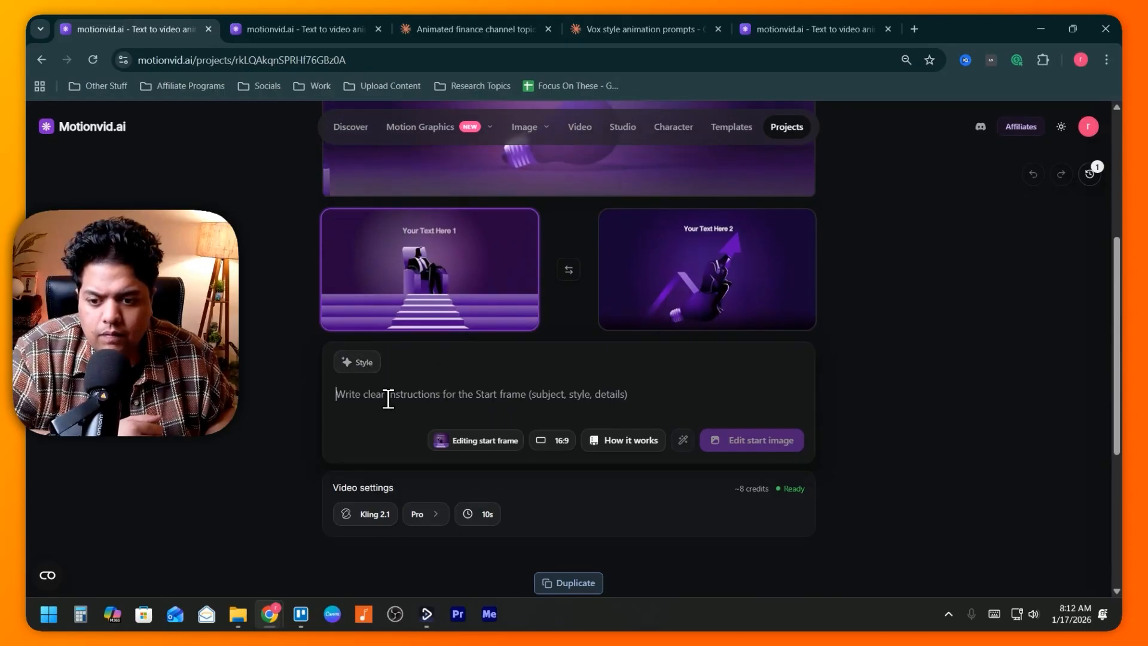
# Step: Write the start frame instruction "remove the text, change male to female, and change the color to red."
pyautogui.click(388, 398)
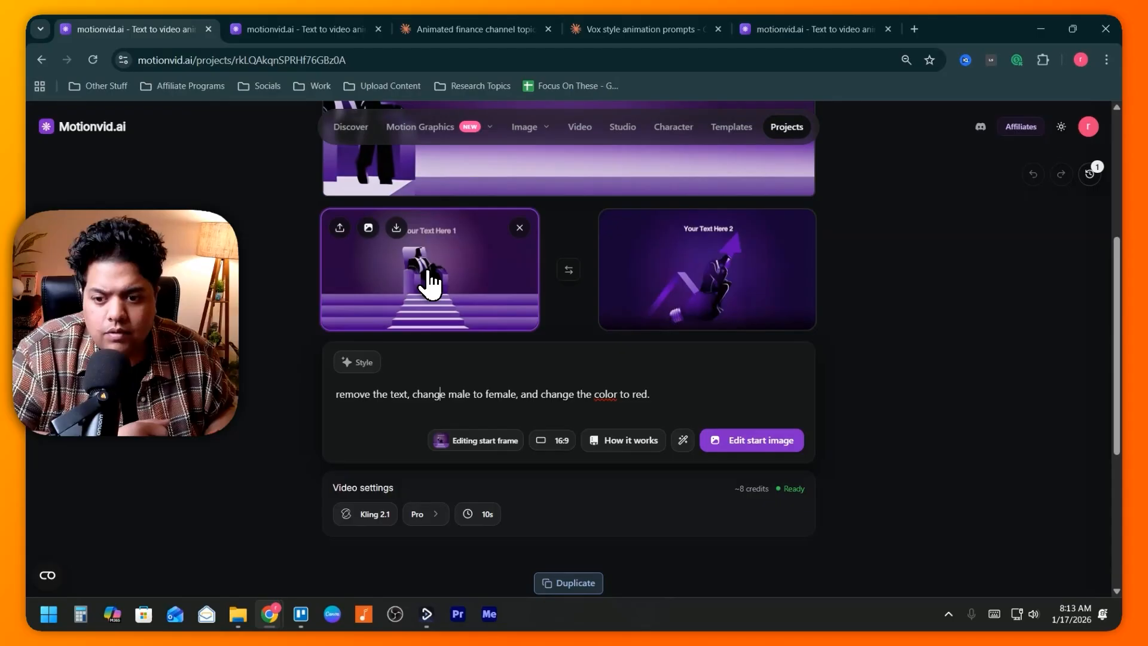
pyautogui.moveTo(441, 311)
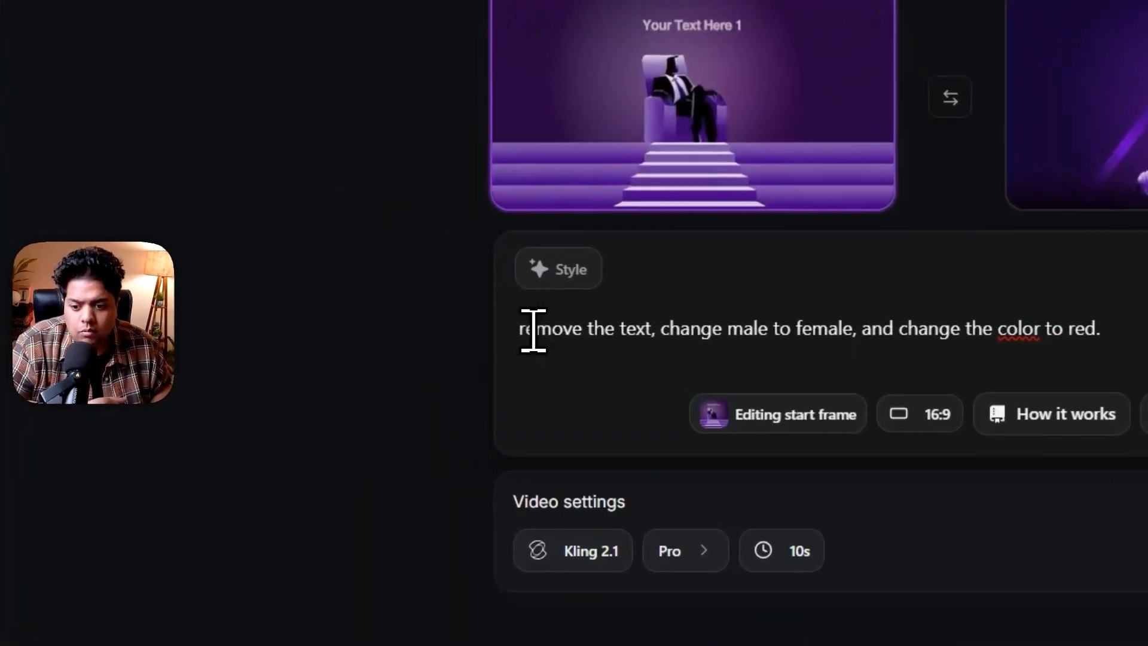
pyautogui.moveTo(345, 394); pyautogui.dragTo(424, 394)
pyautogui.click(449, 394)
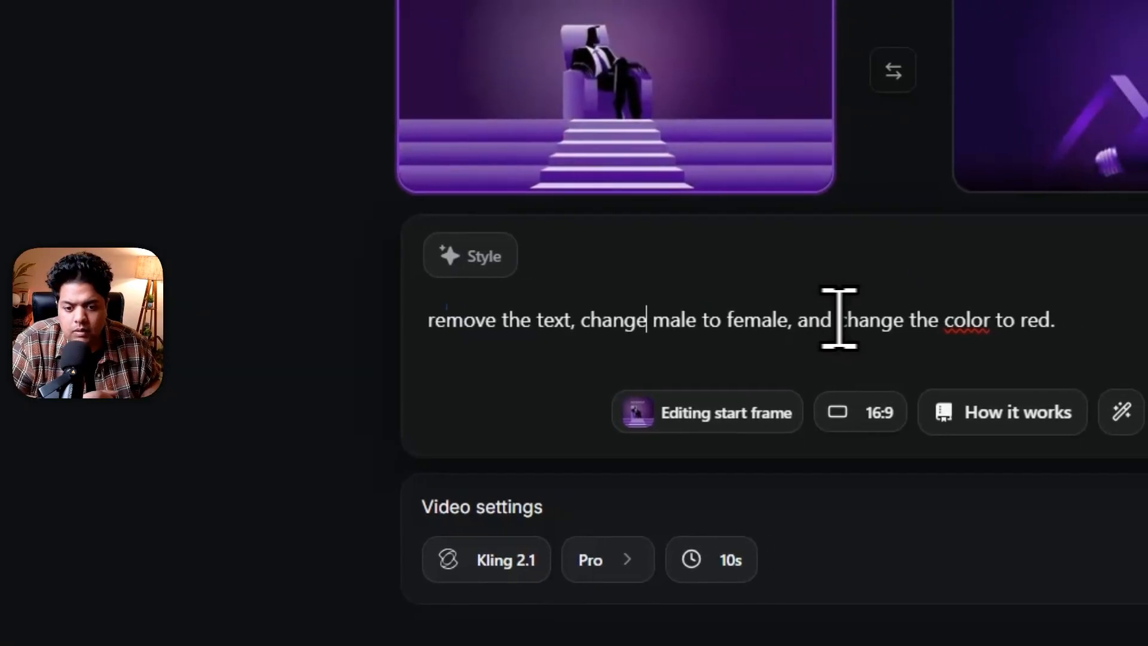
pyautogui.click(836, 321)
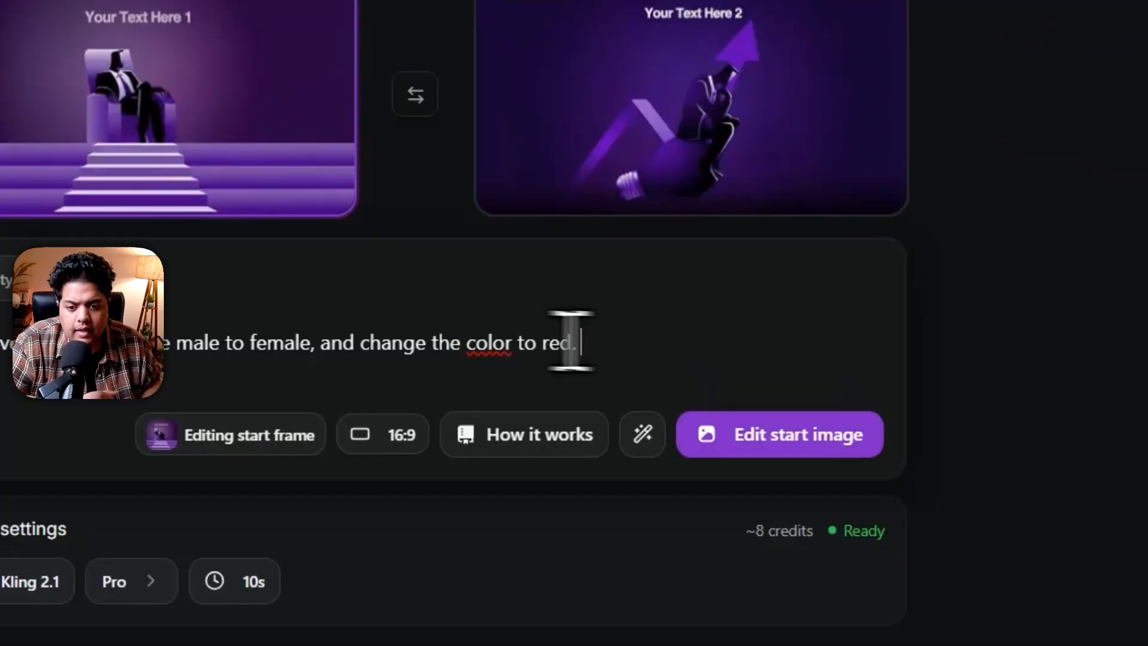
pyautogui.moveTo(571, 339); pyautogui.dragTo(0, 322)
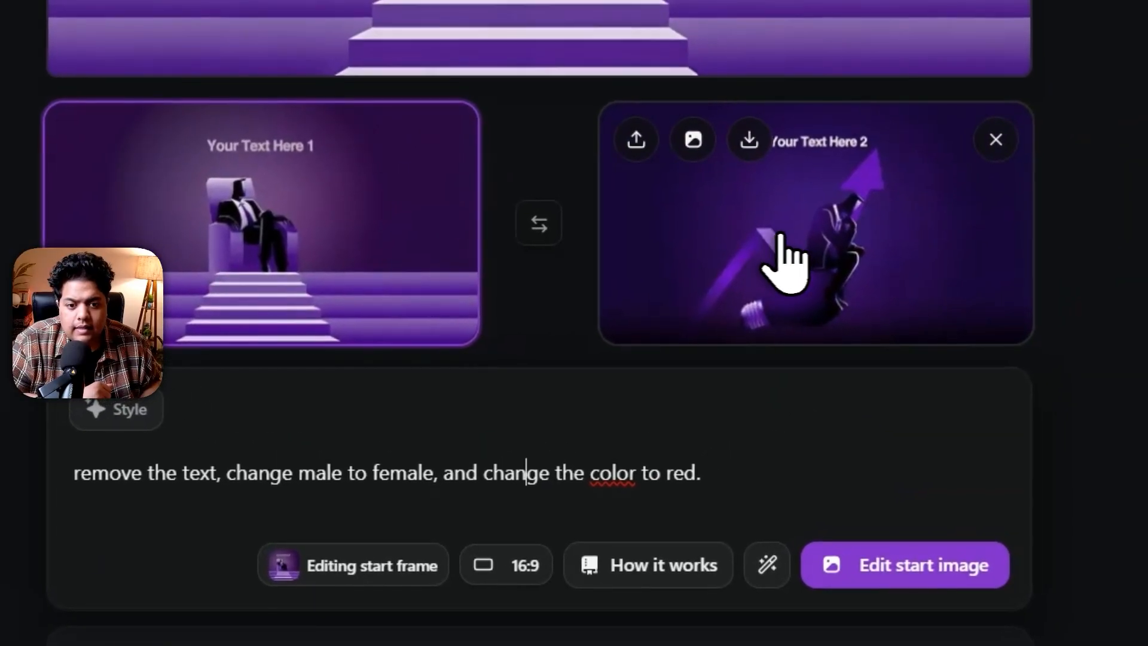
# Step: Target the end frame and replace "remove the text" in the instruction with: change text to "hello solvebase"
pyautogui.click(783, 263)
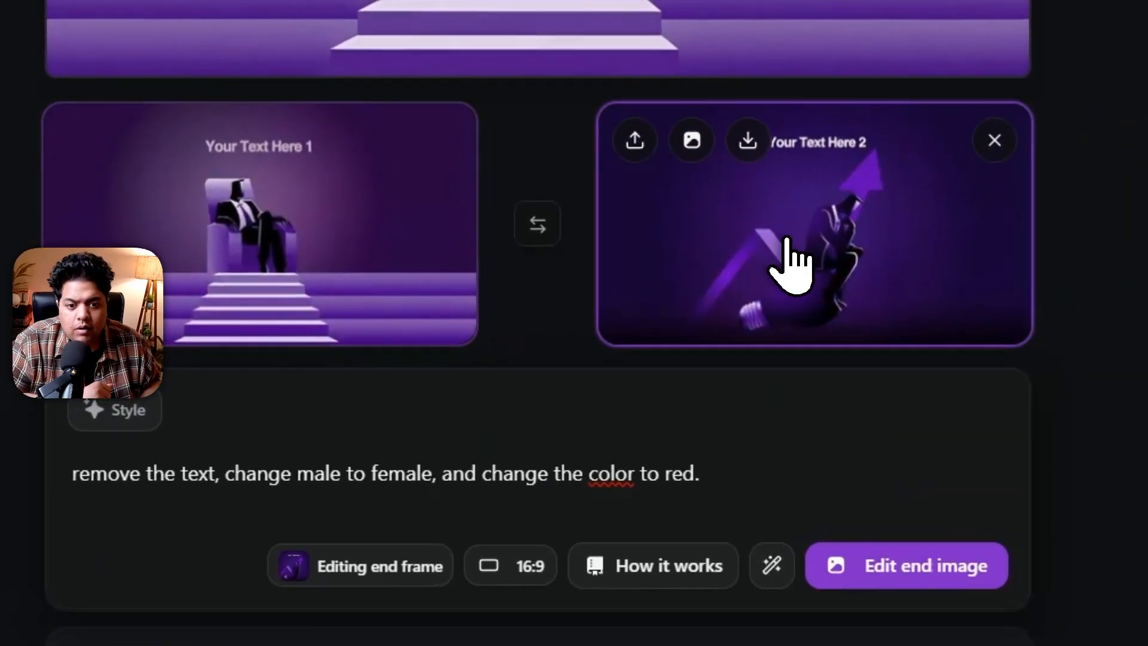
pyautogui.moveTo(735, 471); pyautogui.dragTo(56, 473)
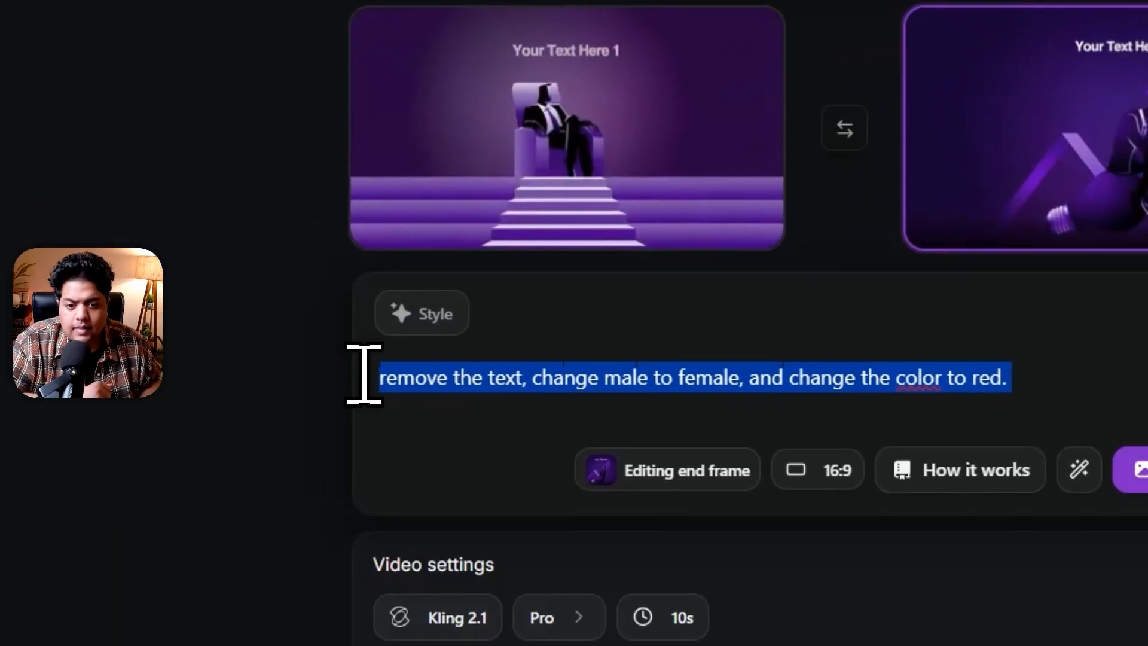
pyautogui.click(179, 473)
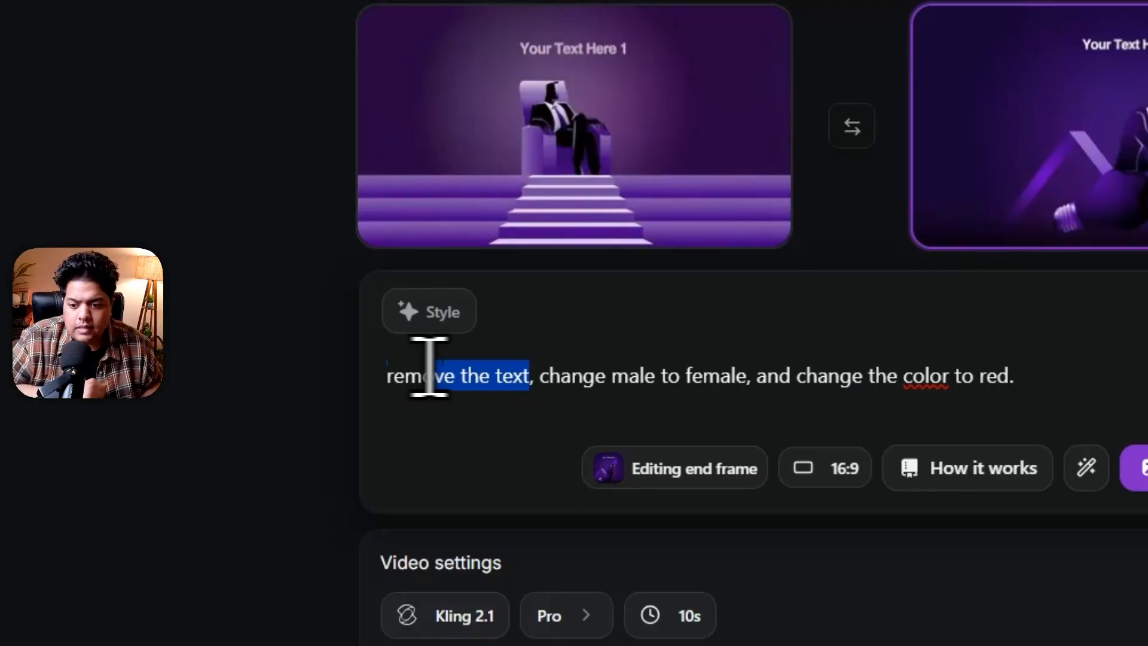
pyautogui.moveTo(429, 365); pyautogui.dragTo(328, 378)
pyautogui.write('change text to "hello solvebase"')
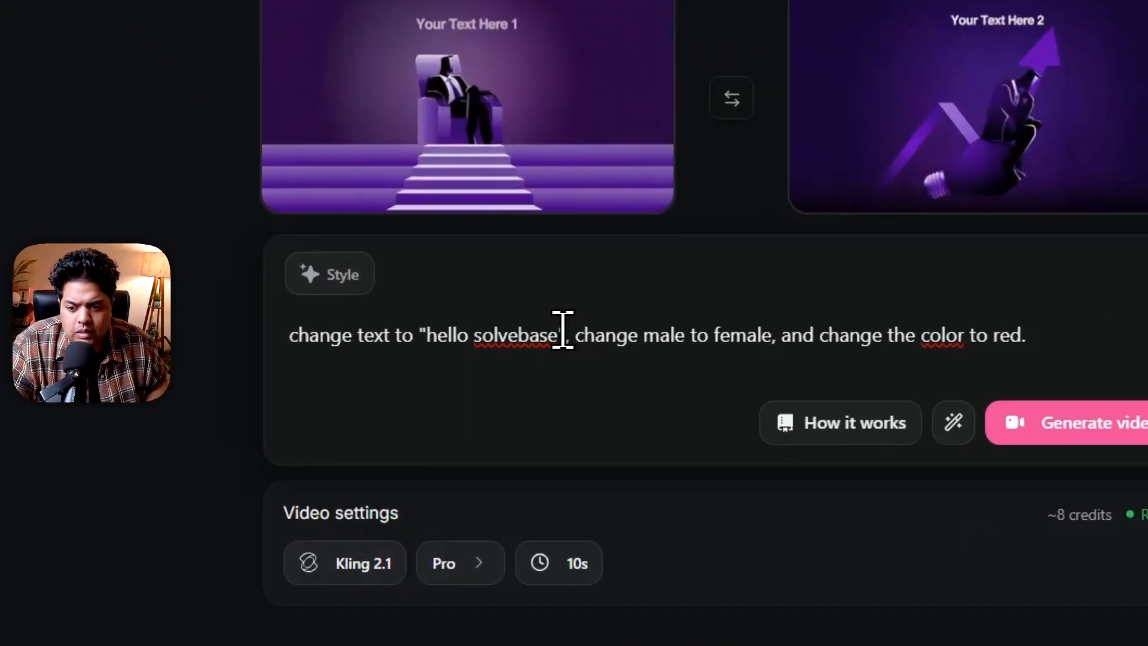
# Step: Select the "Your Text Here 2" end frame again as the frame being edited
pyautogui.moveTo(478, 393); pyautogui.dragTo(328, 393)
pyautogui.click(544, 393)
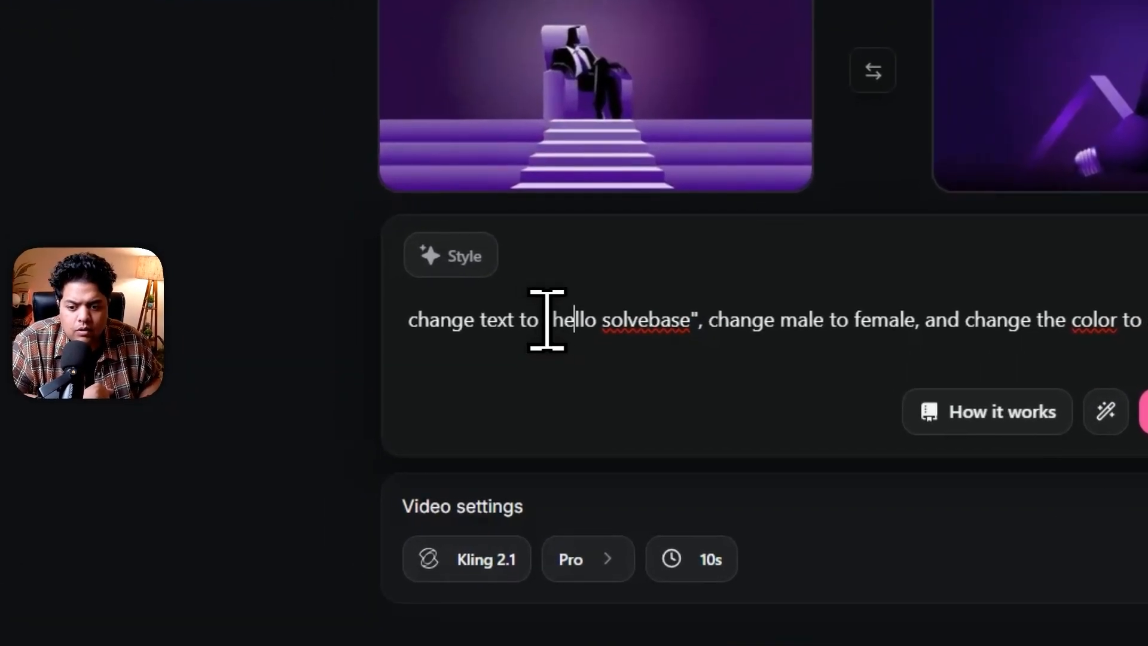
pyautogui.moveTo(406, 394); pyautogui.dragTo(451, 395)
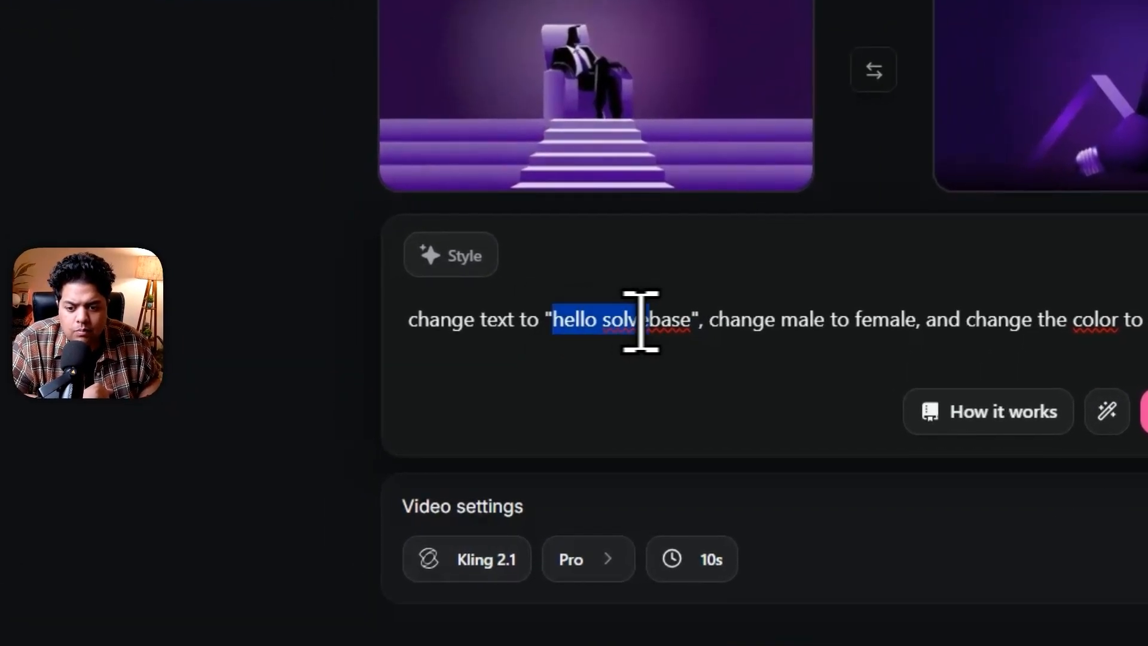
pyautogui.click(1133, 90)
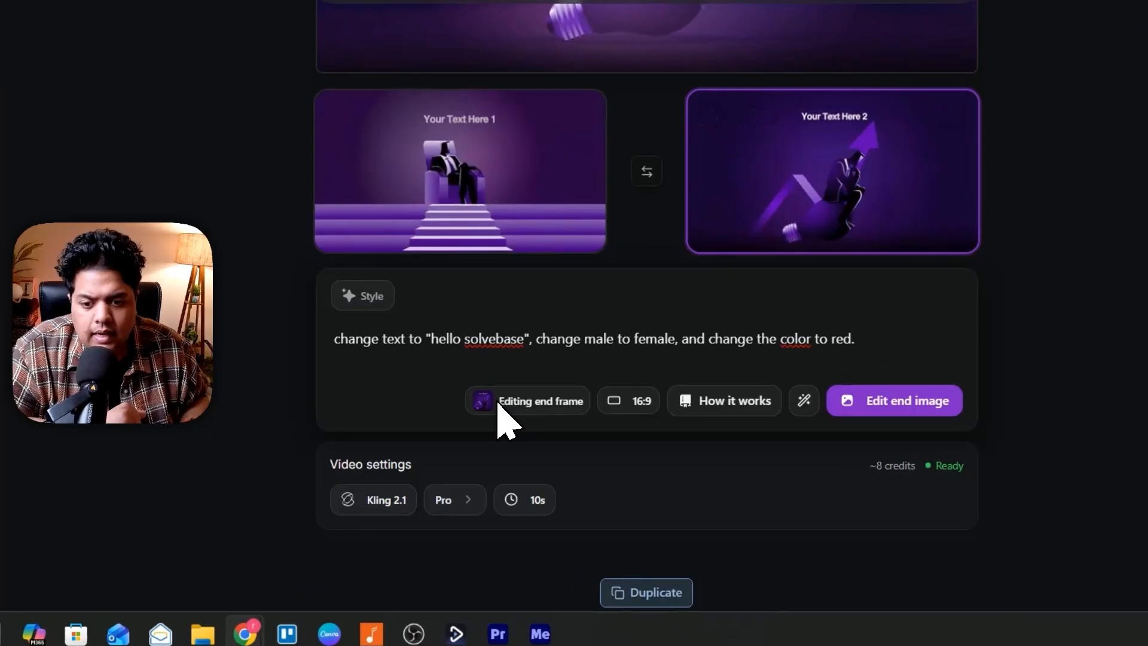
pyautogui.moveTo(461, 441); pyautogui.dragTo(522, 441)
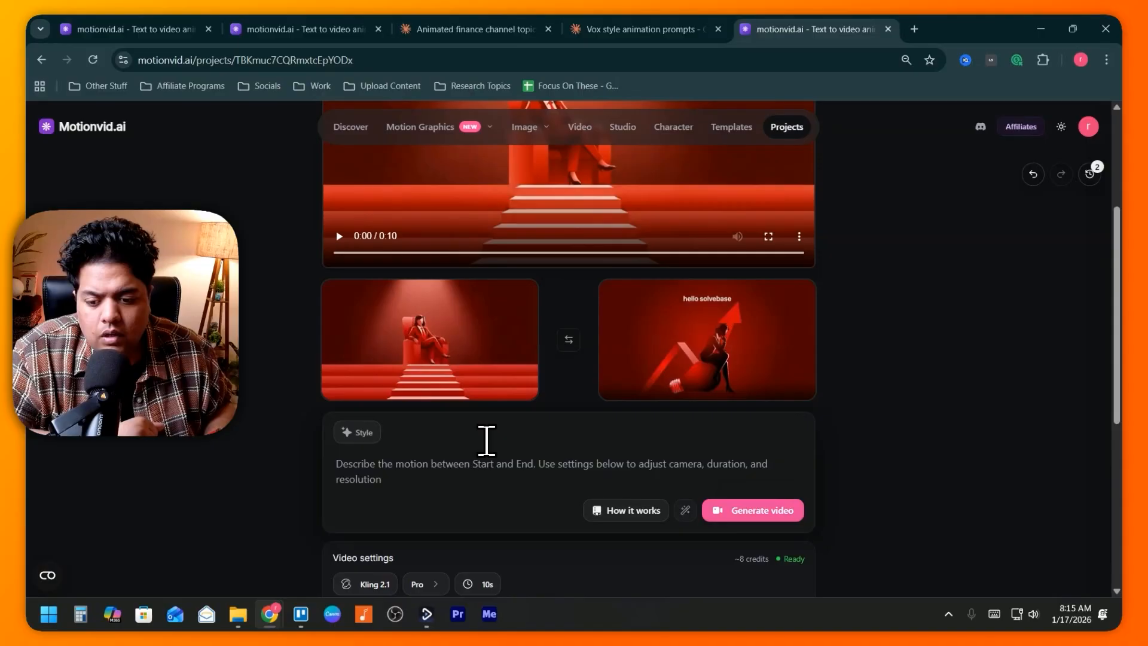
# Step: In the red copy of the project, examine the Kling, Minimax Hailuo and Google Veo model options and the duration setting
pyautogui.scroll(-1, 466, 454)
pyautogui.moveTo(331, 486); pyautogui.dragTo(404, 488)
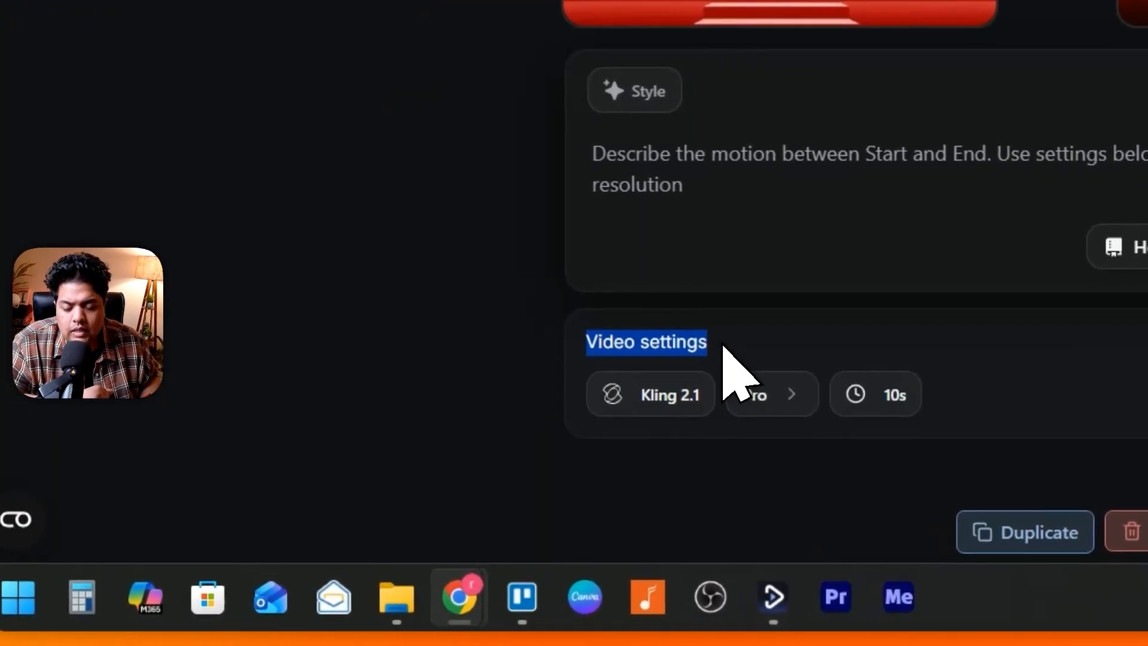
pyautogui.click(660, 402)
pyautogui.moveTo(765, 216)
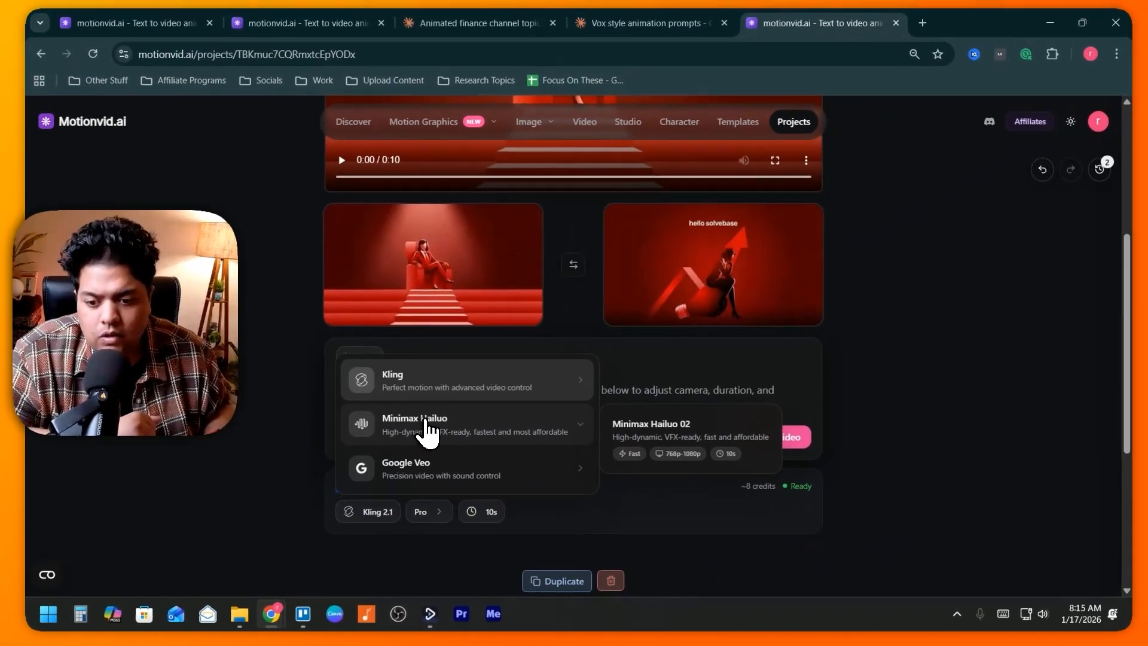
pyautogui.moveTo(753, 322)
pyautogui.moveTo(423, 433)
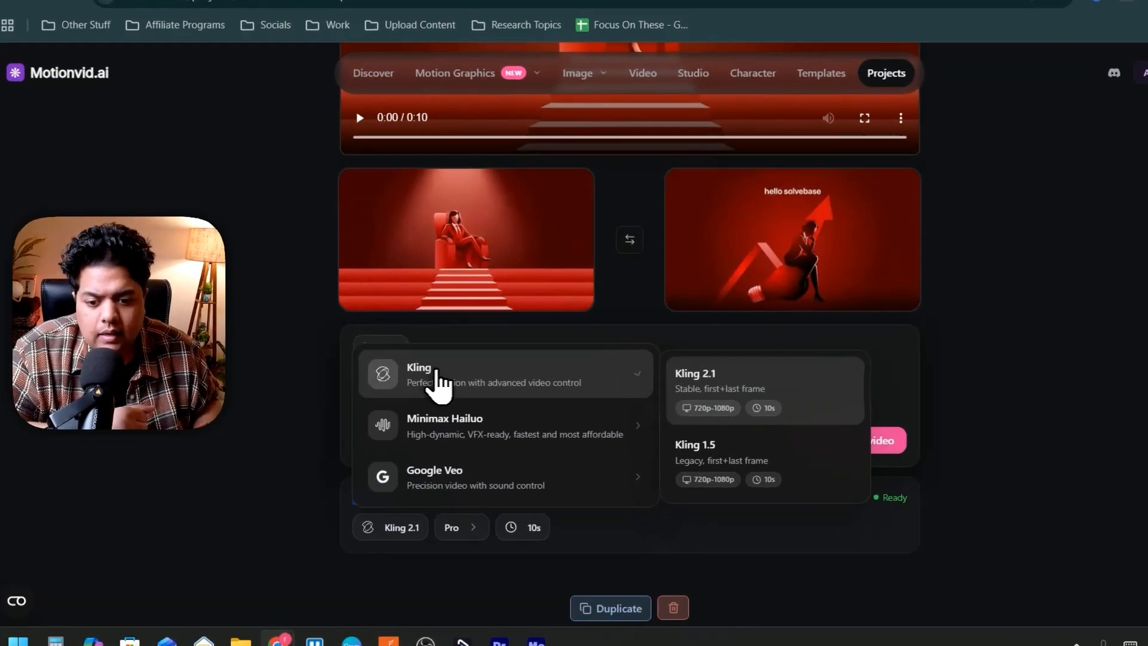
pyautogui.click(478, 513)
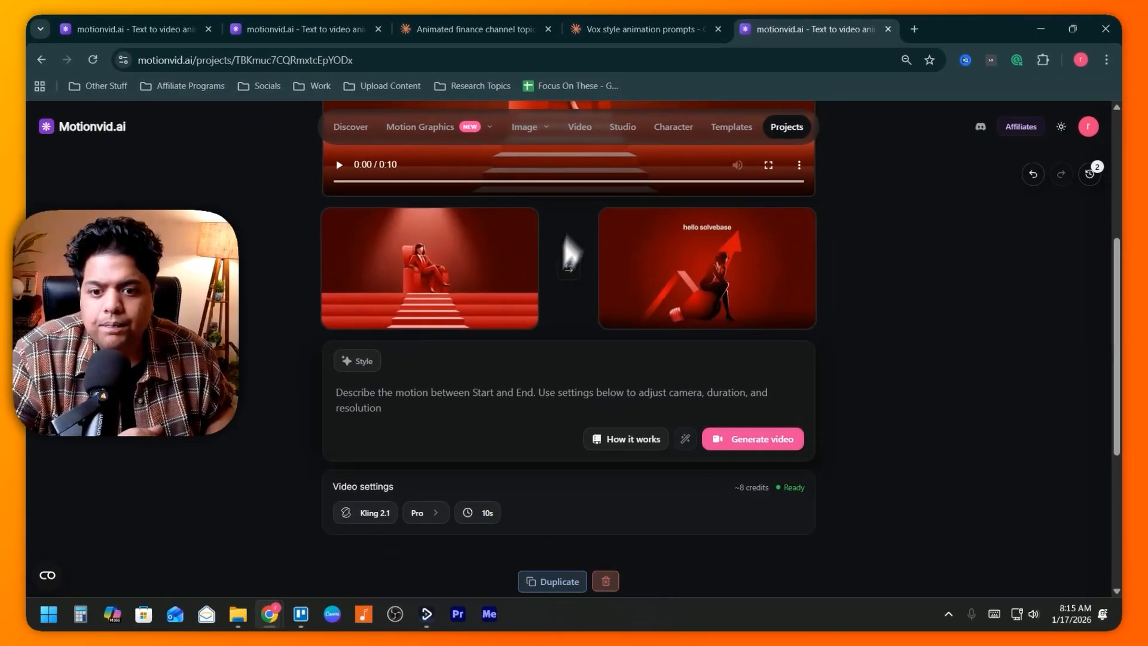
# Step: Play the finished red storytelling animation and download the video
pyautogui.scroll(5, 880, 249)
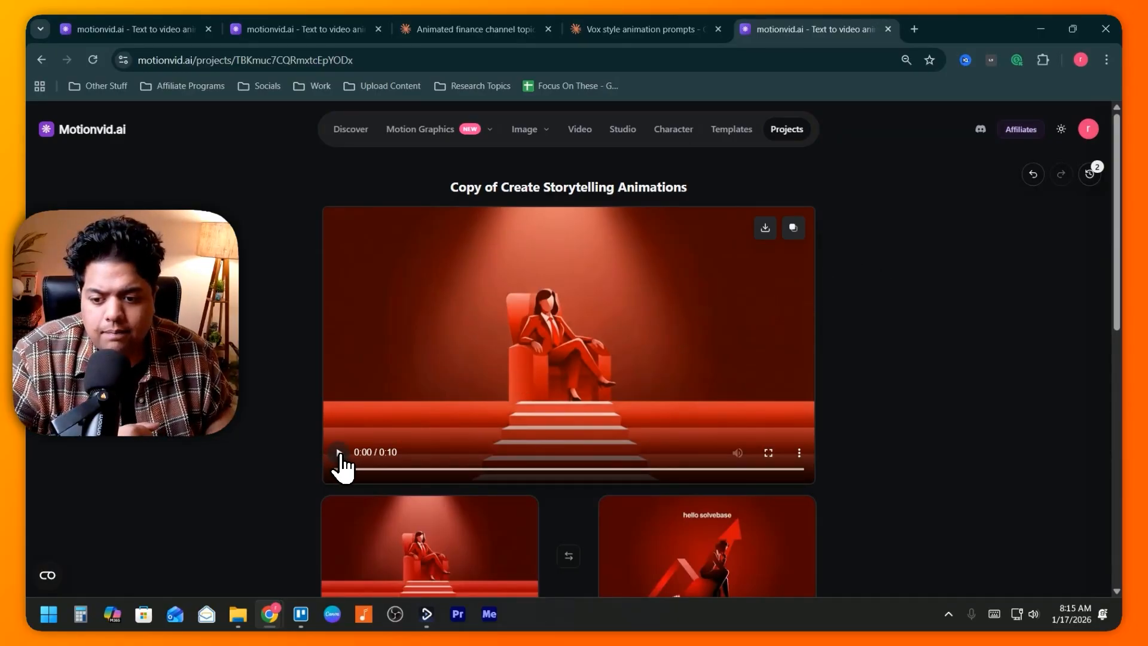
pyautogui.click(339, 452)
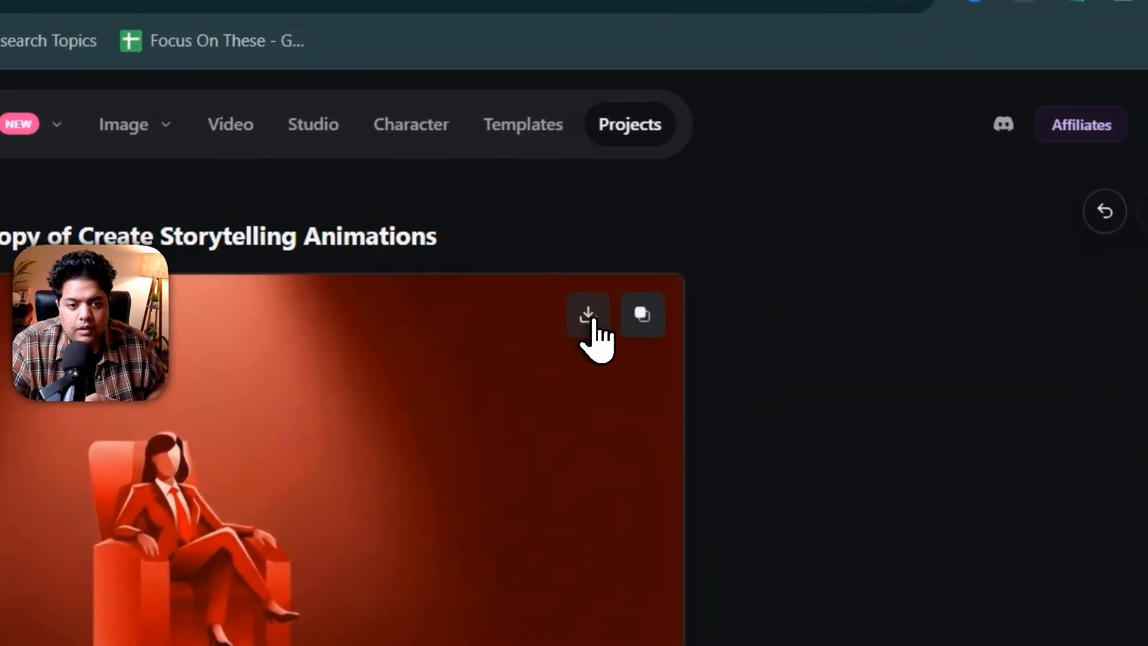
pyautogui.click(765, 230)
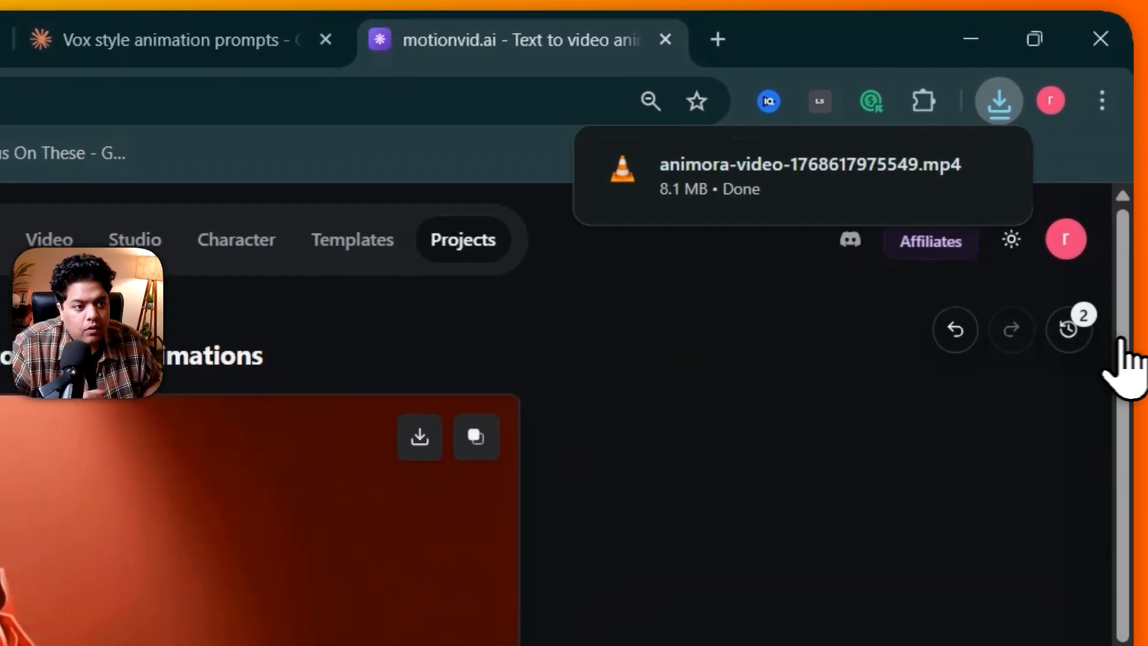
# Step: Review the project's version history and close it
pyautogui.click(1069, 333)
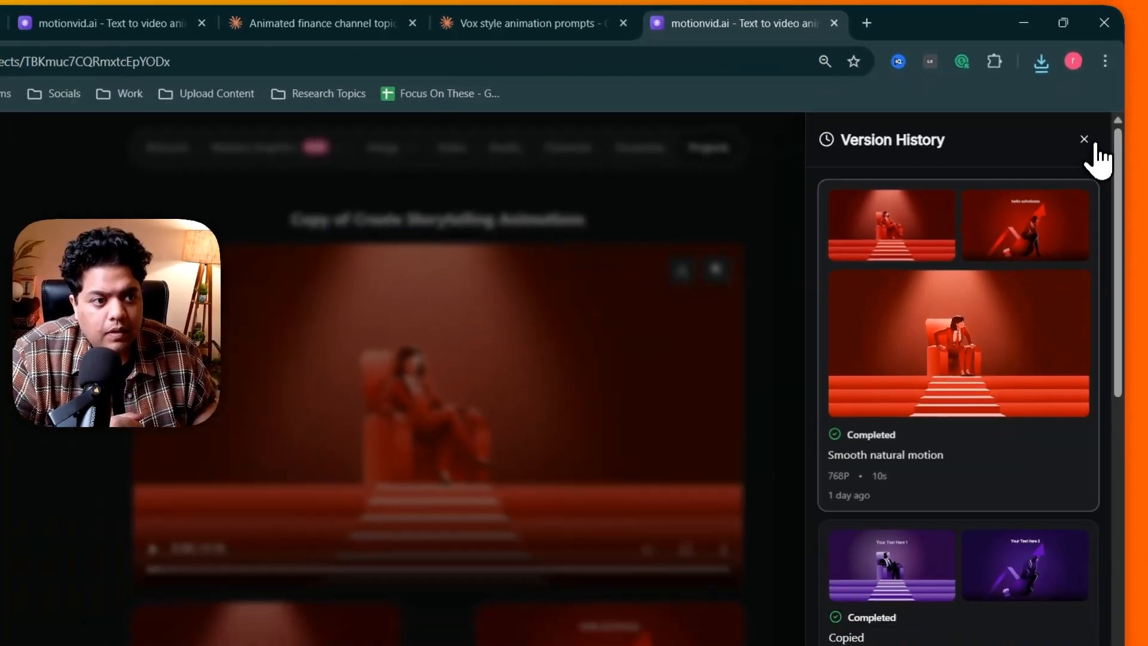
pyautogui.click(1069, 196)
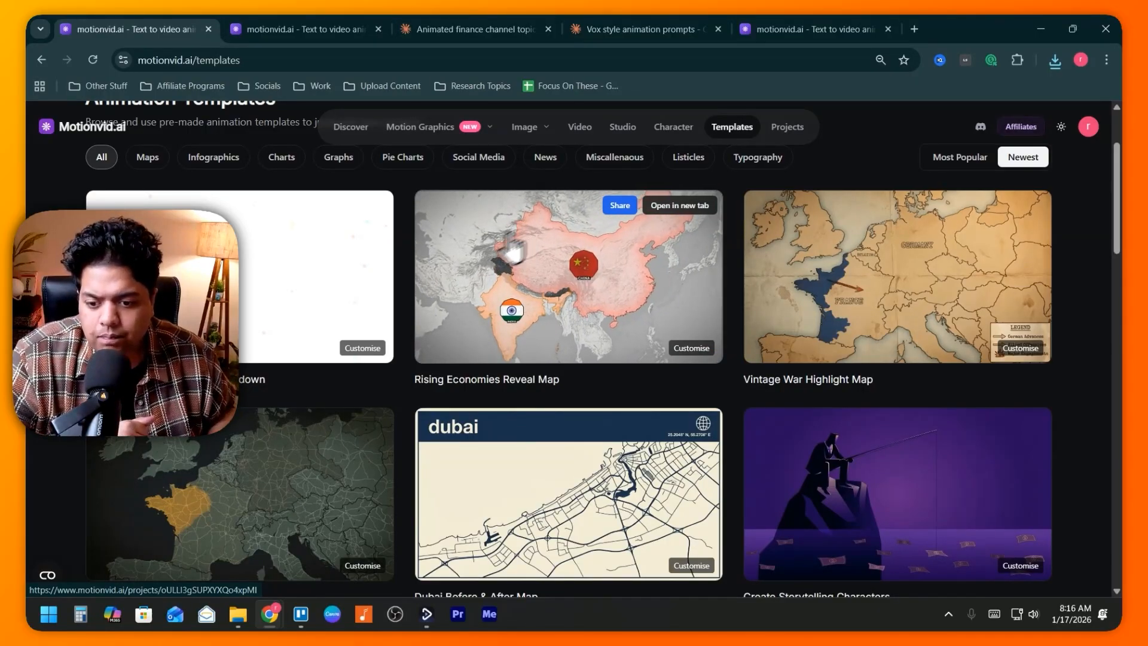
# Step: Browse the animation templates and filter them to the Infographics category
pyautogui.scroll(-3, 511, 251)
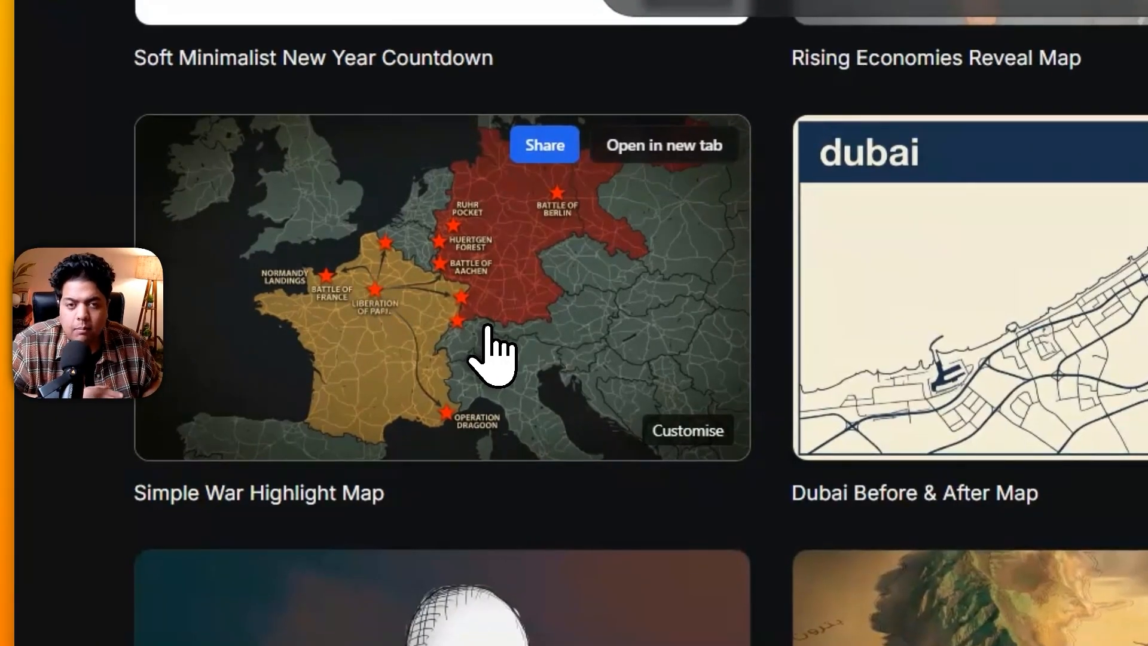
pyautogui.scroll(-5, 482, 389)
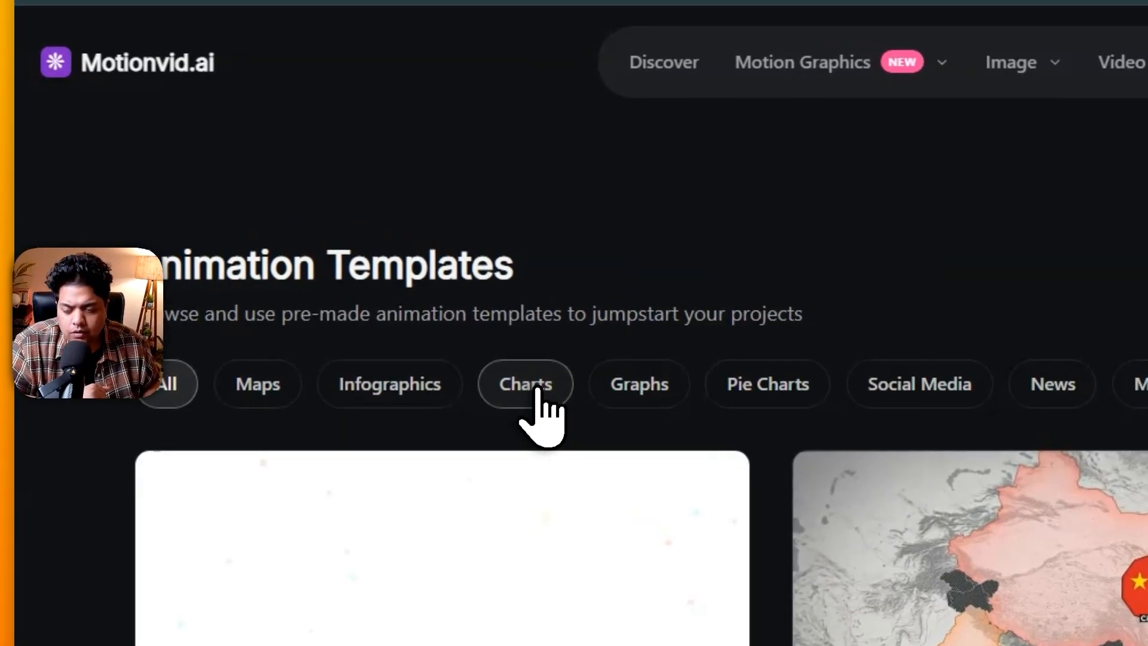
pyautogui.click(427, 392)
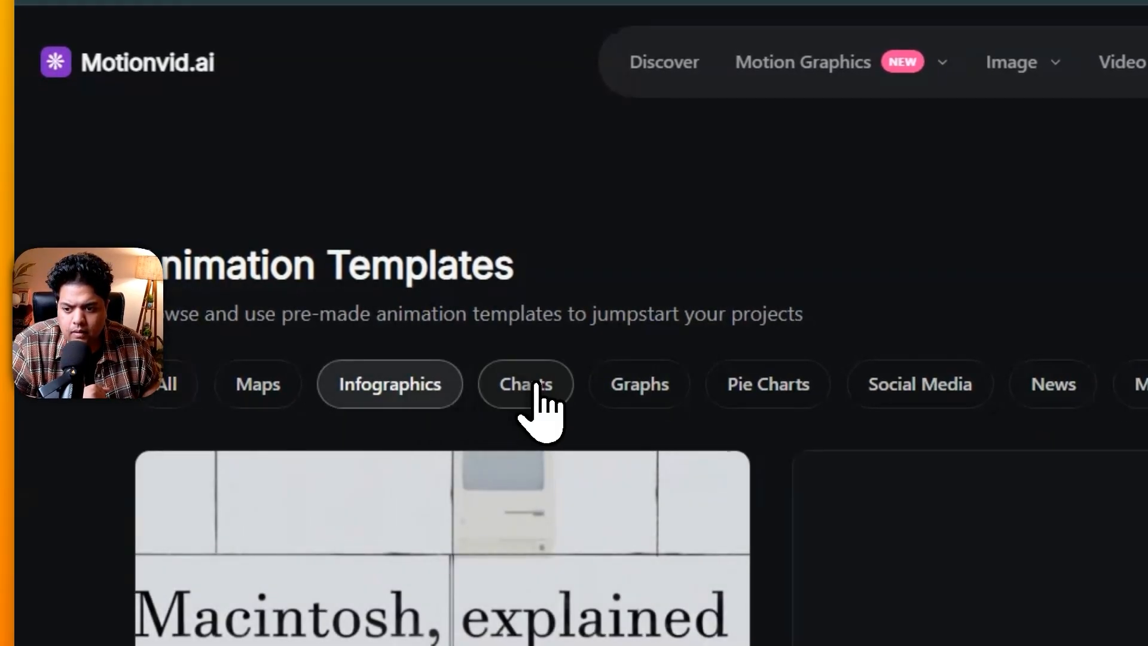
# Step: Filter the templates to the Graphs category and open the Sci-Fi Exponential Wage Growth Chart template for customising
pyautogui.click(637, 390)
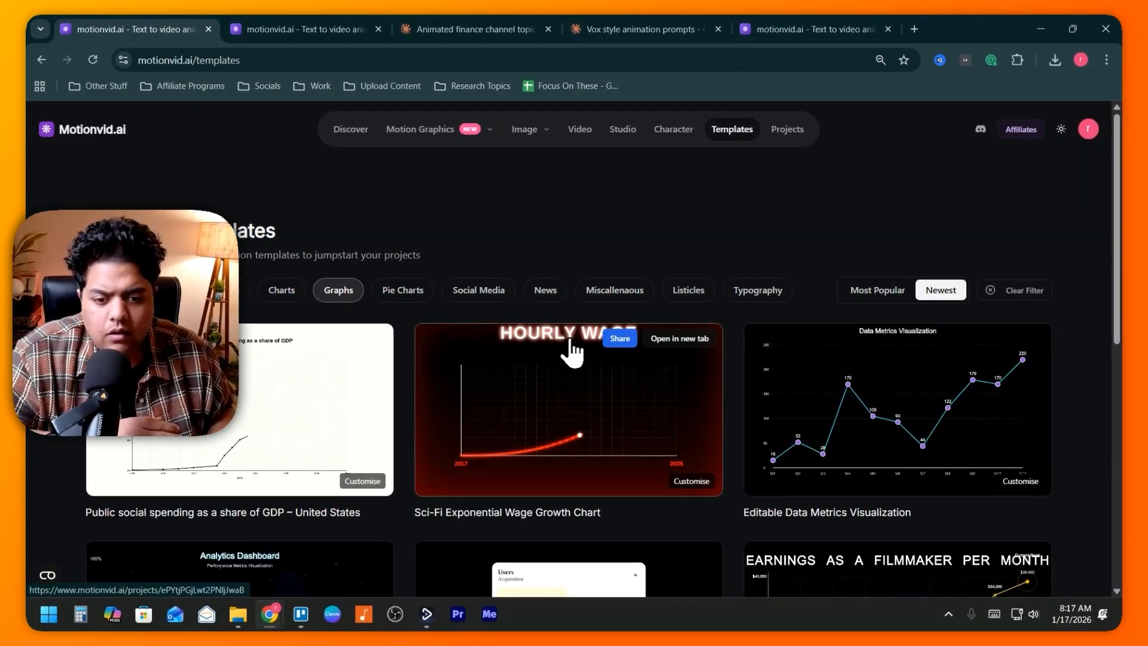
pyautogui.scroll(-3, 583, 402)
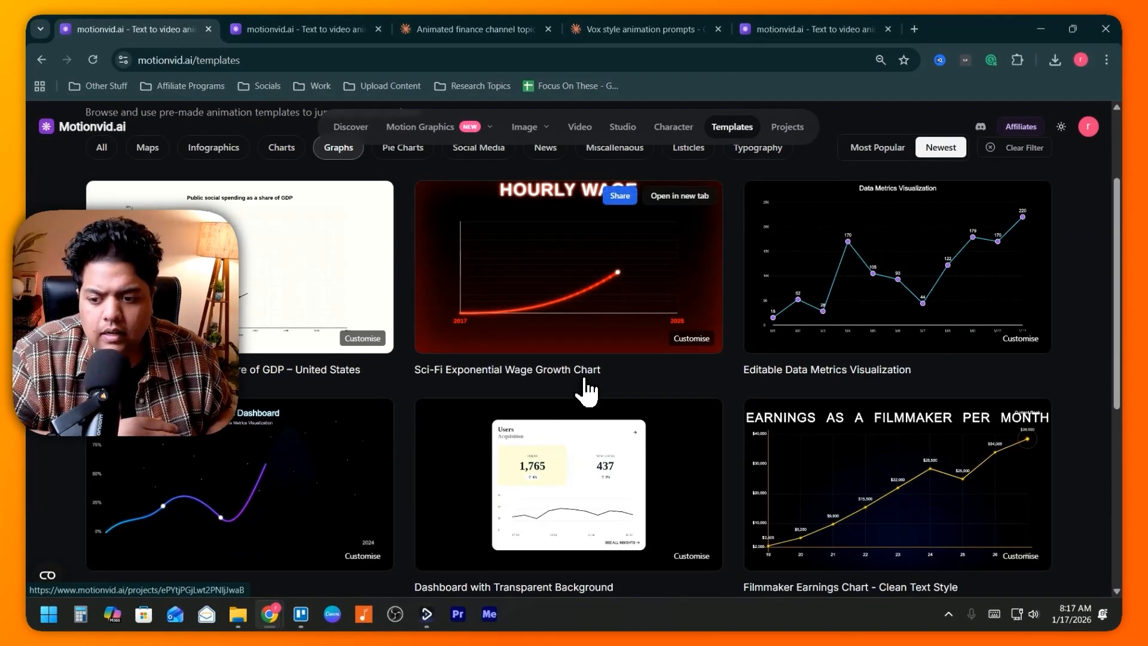
pyautogui.moveTo(452, 141)
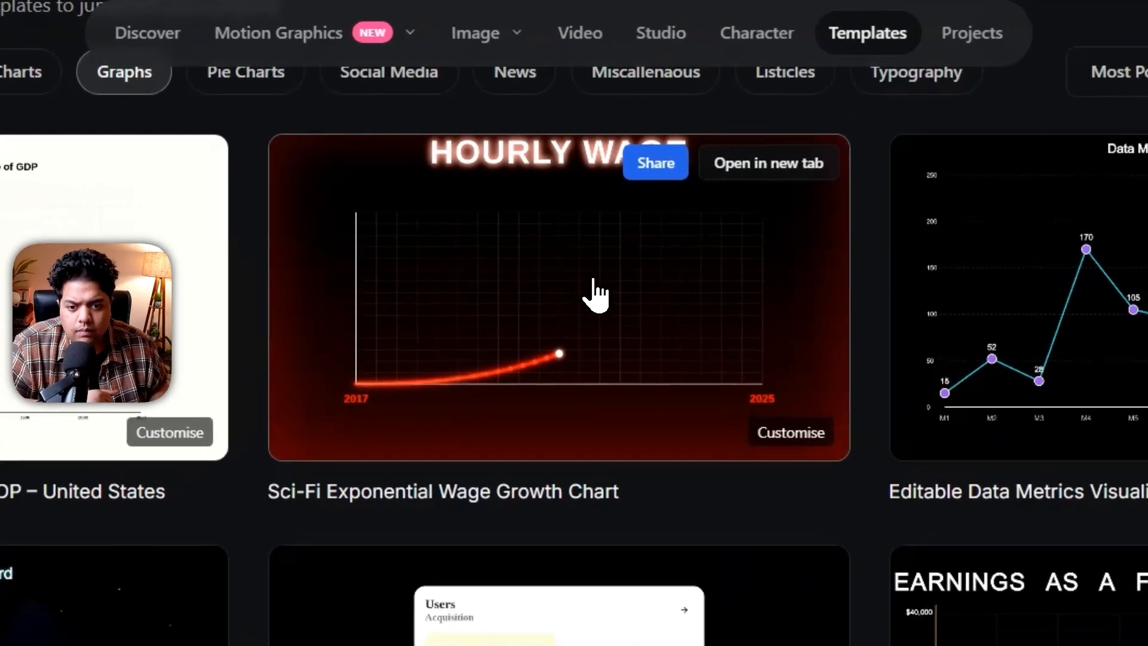
pyautogui.click(615, 278)
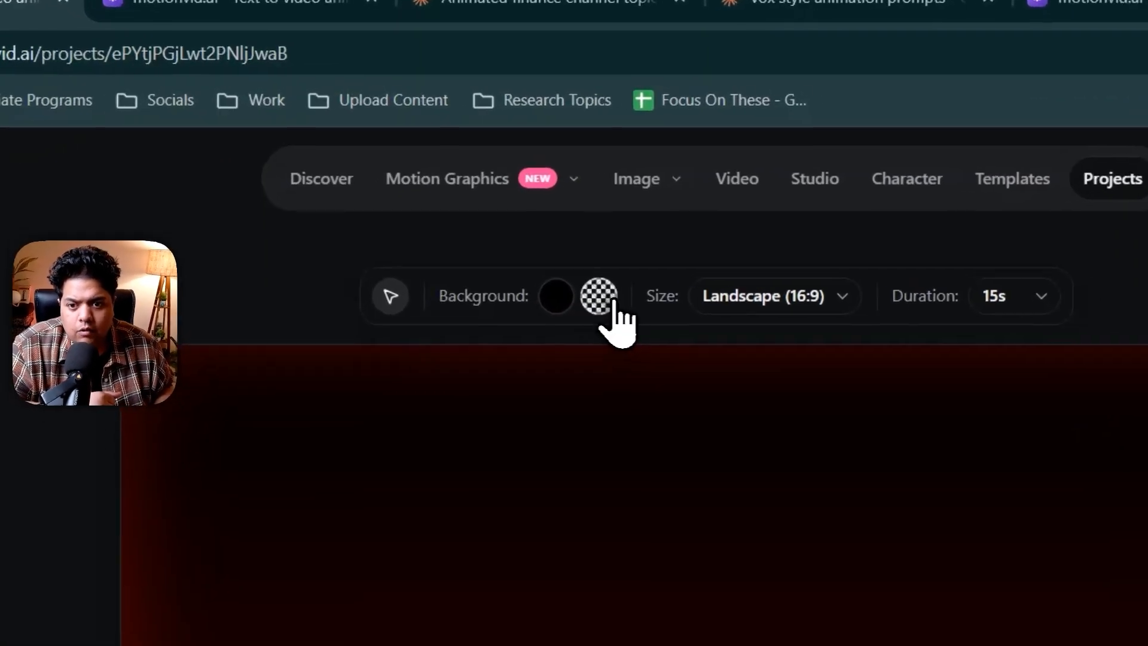
# Step: Change the wage growth chart's background colour to light grey and its size to Portrait (9:16)
pyautogui.click(557, 297)
pyautogui.click(614, 361)
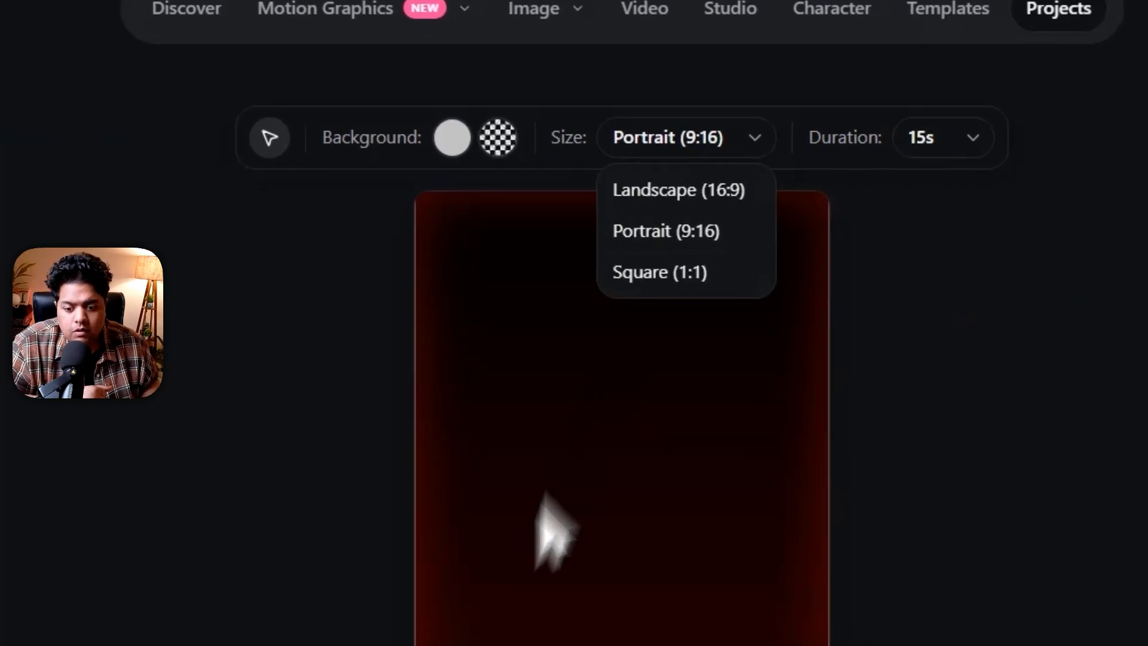
pyautogui.click(526, 557)
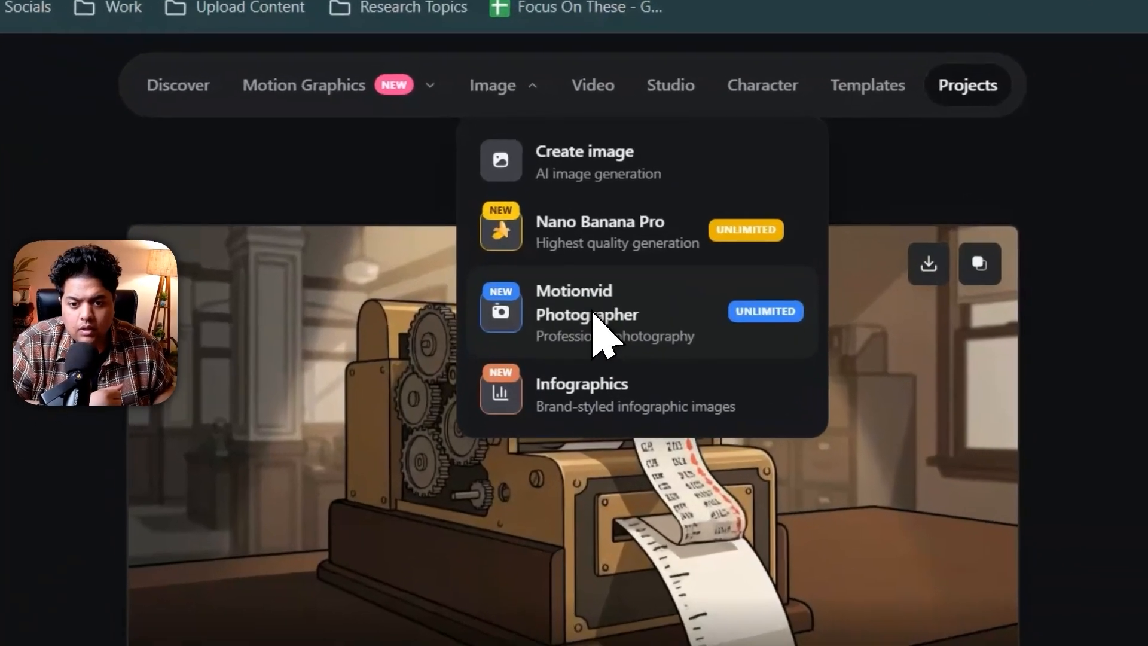
# Step: Start an image with Motionvid Photographer and apply camera settings of f/2.8 aperture and 50mm focal length
pyautogui.click(577, 259)
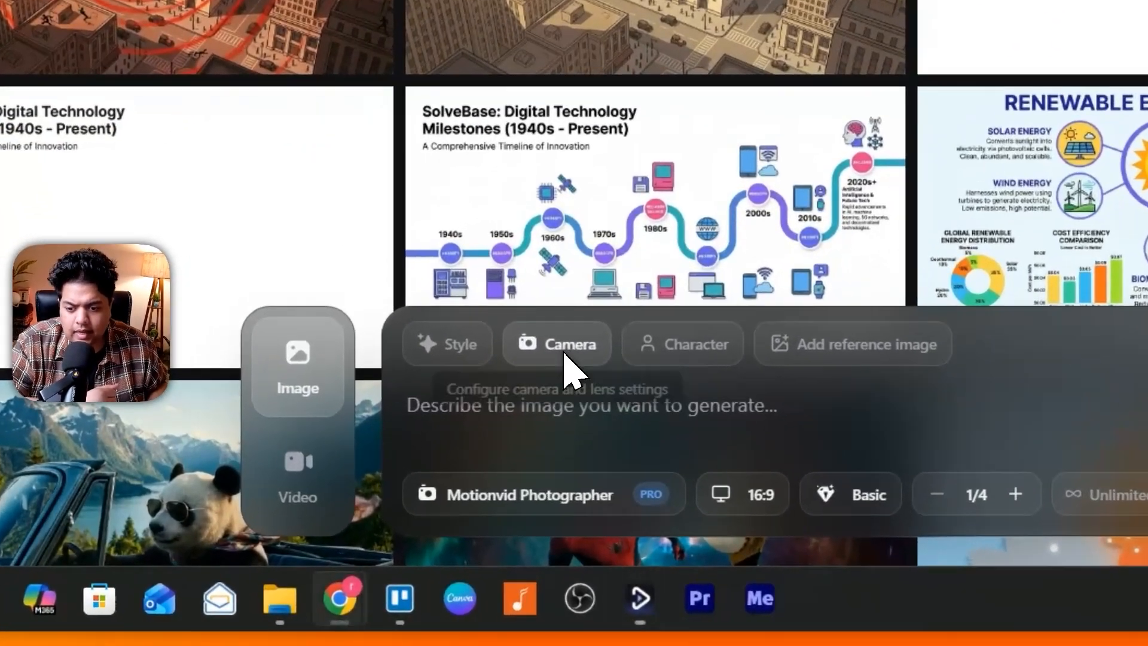
pyautogui.click(568, 358)
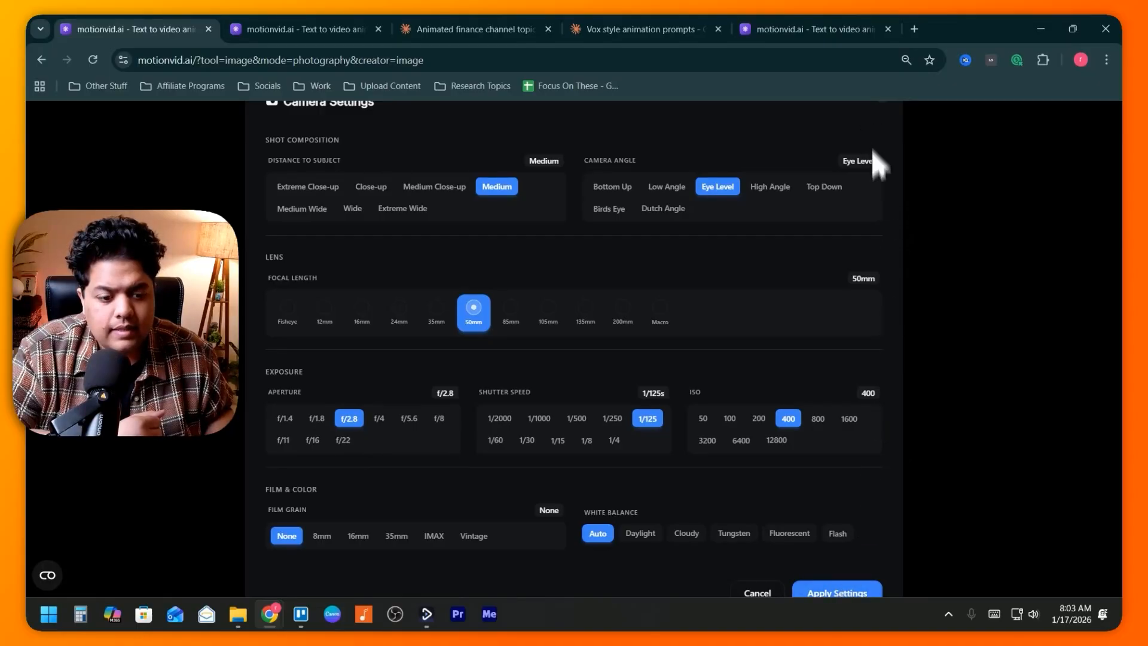
pyautogui.click(837, 592)
# Step: Browse the character library and add the Tom Holland character to the image prompt
pyautogui.click(494, 481)
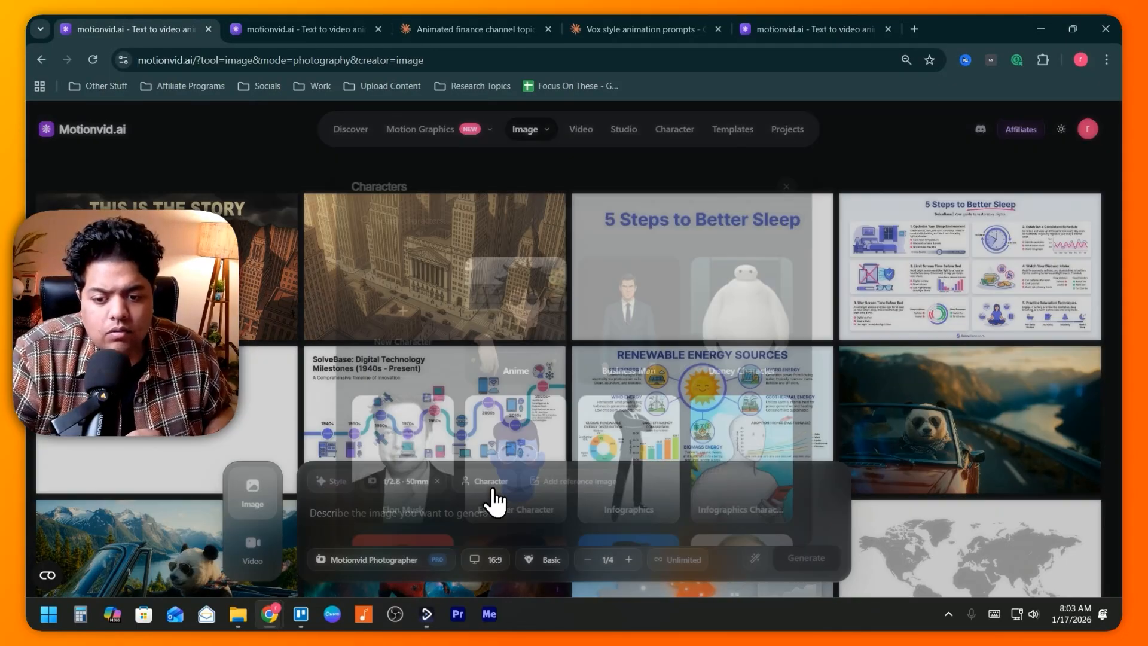
pyautogui.scroll(-5, 529, 331)
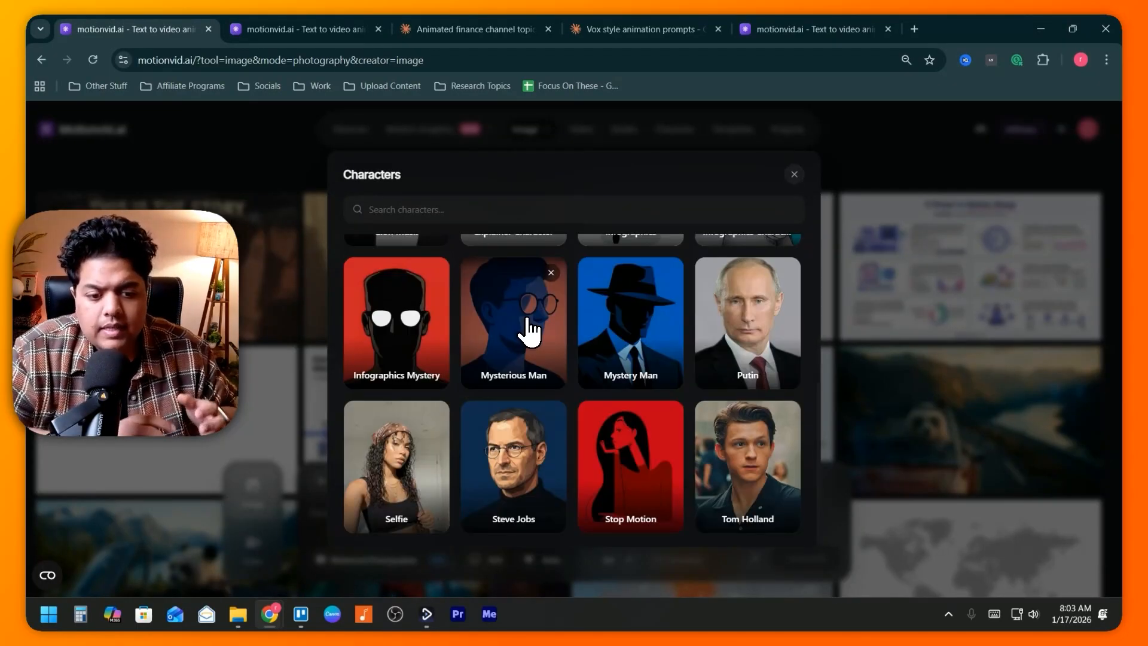
pyautogui.scroll(5, 434, 333)
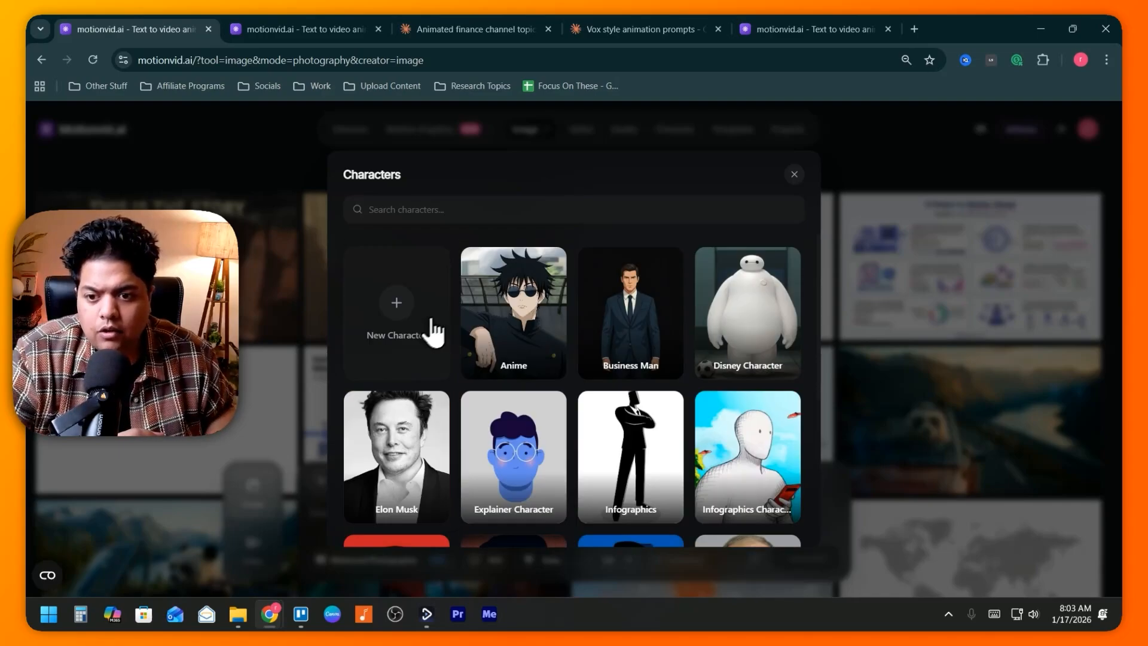
pyautogui.scroll(-5, 764, 487)
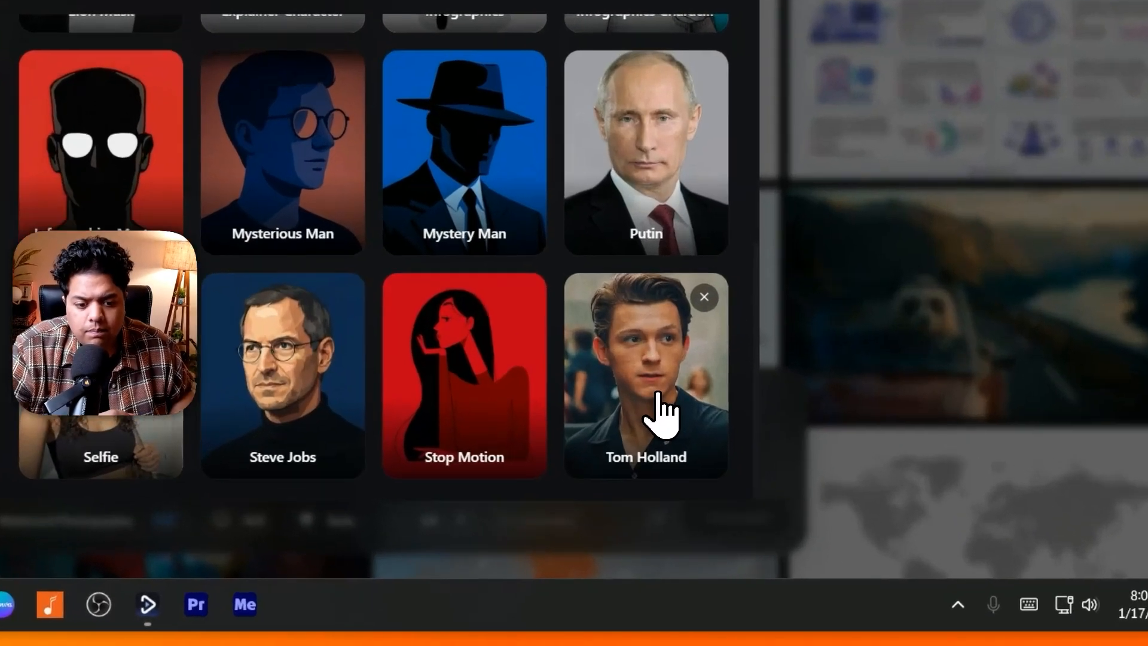
pyautogui.click(758, 485)
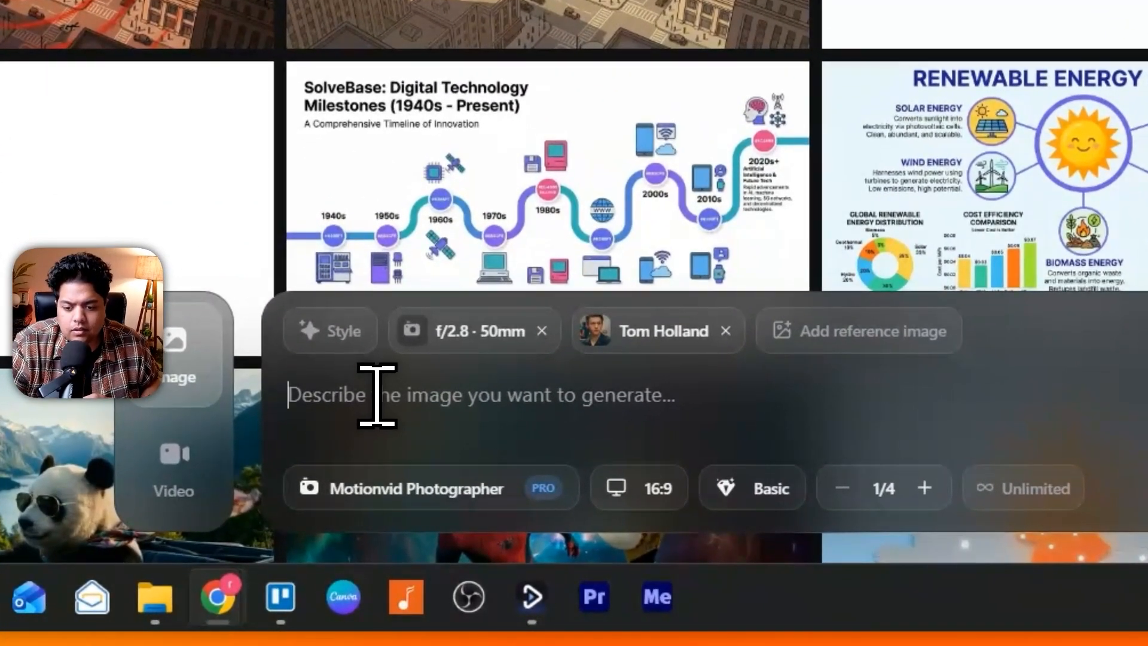
# Step: View the generated Spider-Man space image and the panda in the red convertible, and close the preview
pyautogui.click(352, 514)
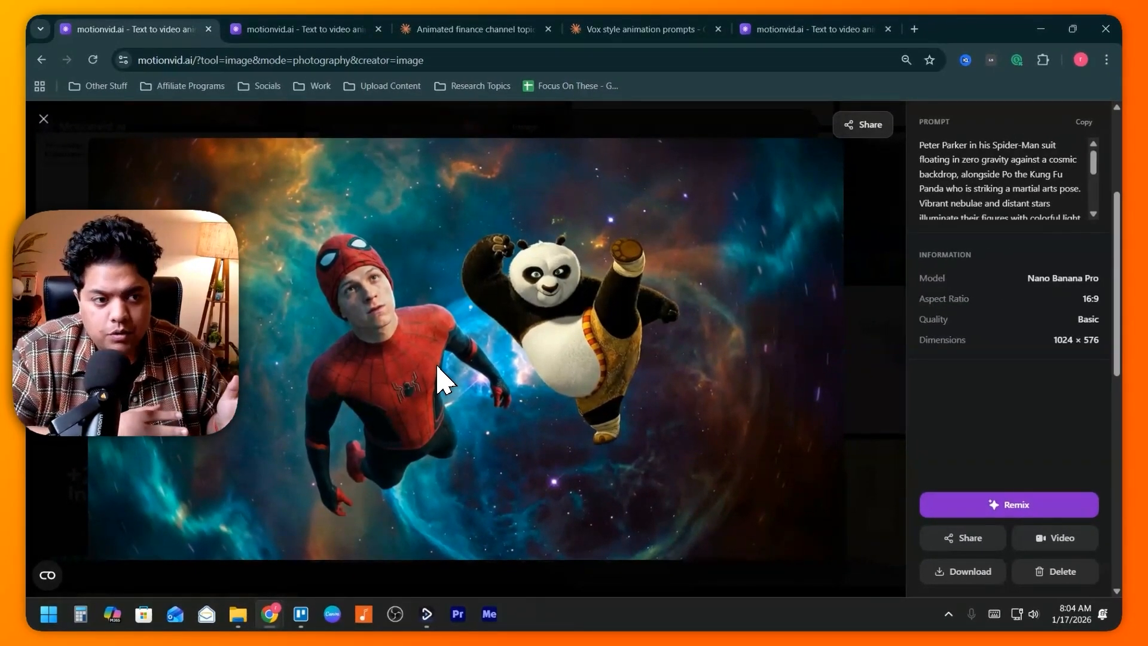
pyautogui.scroll(-3, 1081, 164)
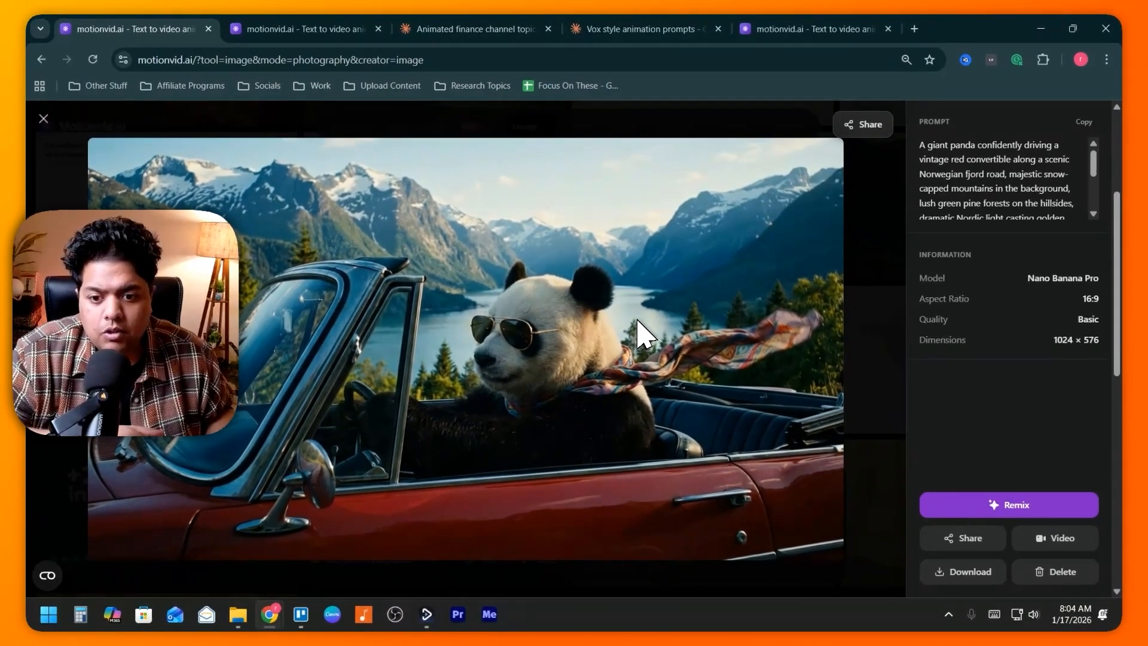
pyautogui.click(49, 202)
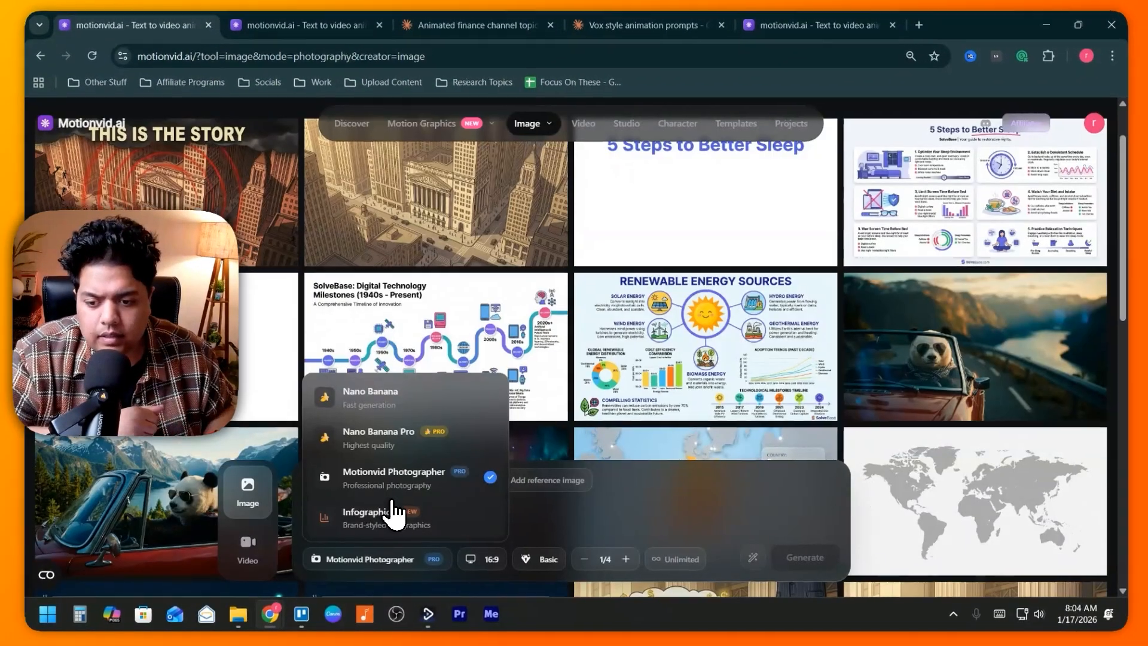
# Step: Switch the image generator from Motionvid Photographer to Infographics and bring up its brand settings
pyautogui.click(390, 513)
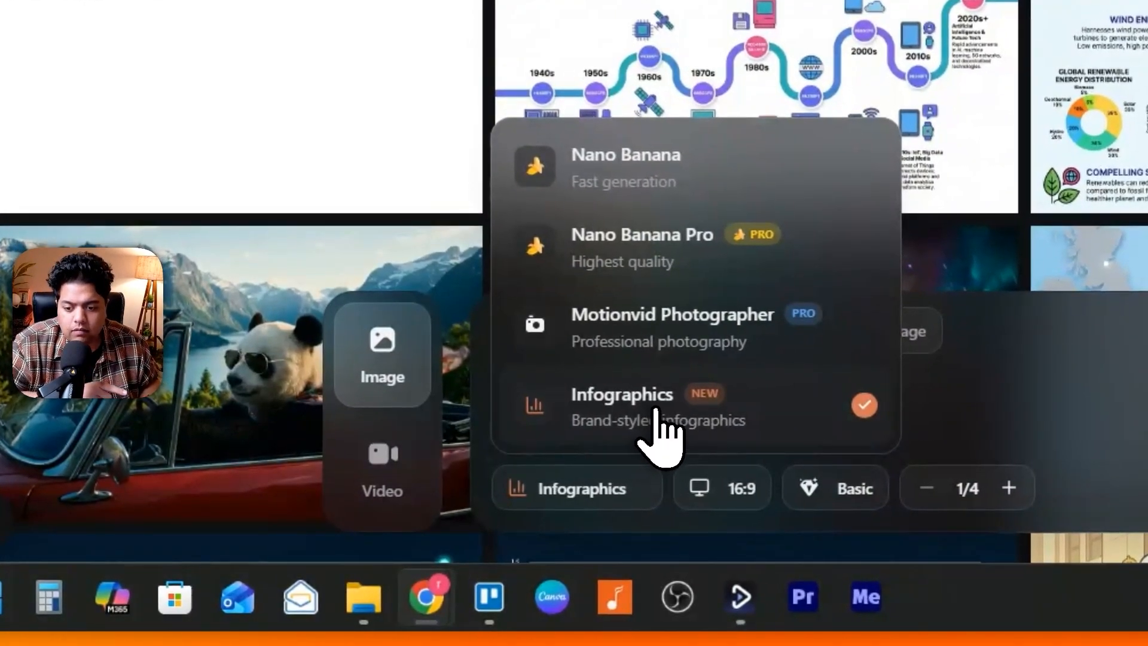
pyautogui.click(656, 410)
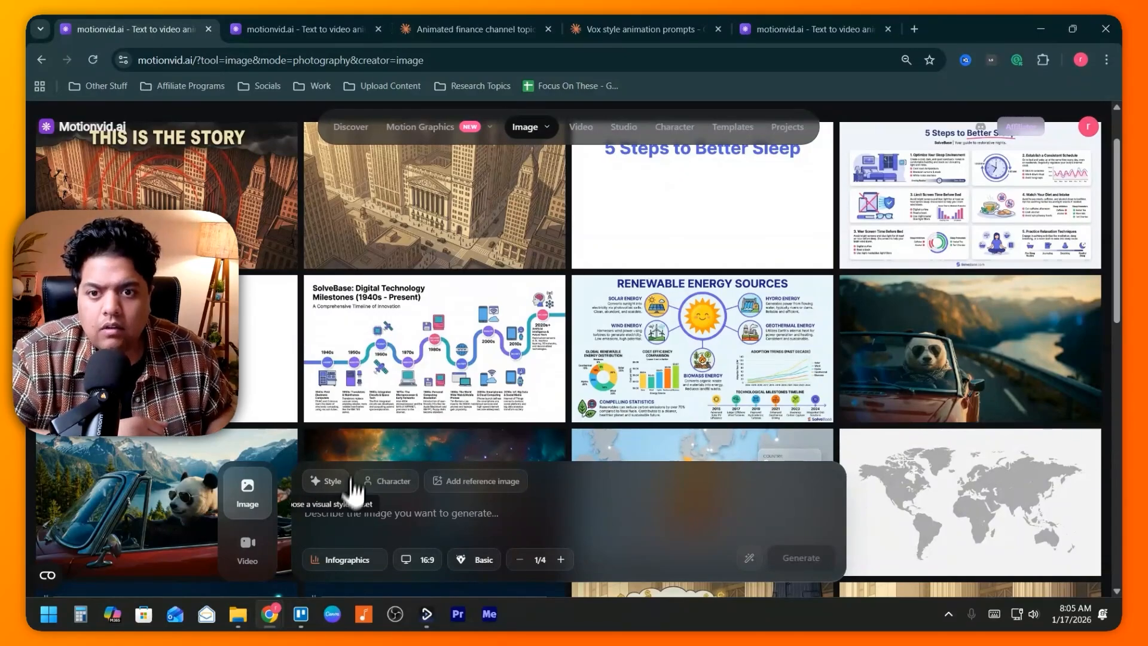
pyautogui.click(537, 129)
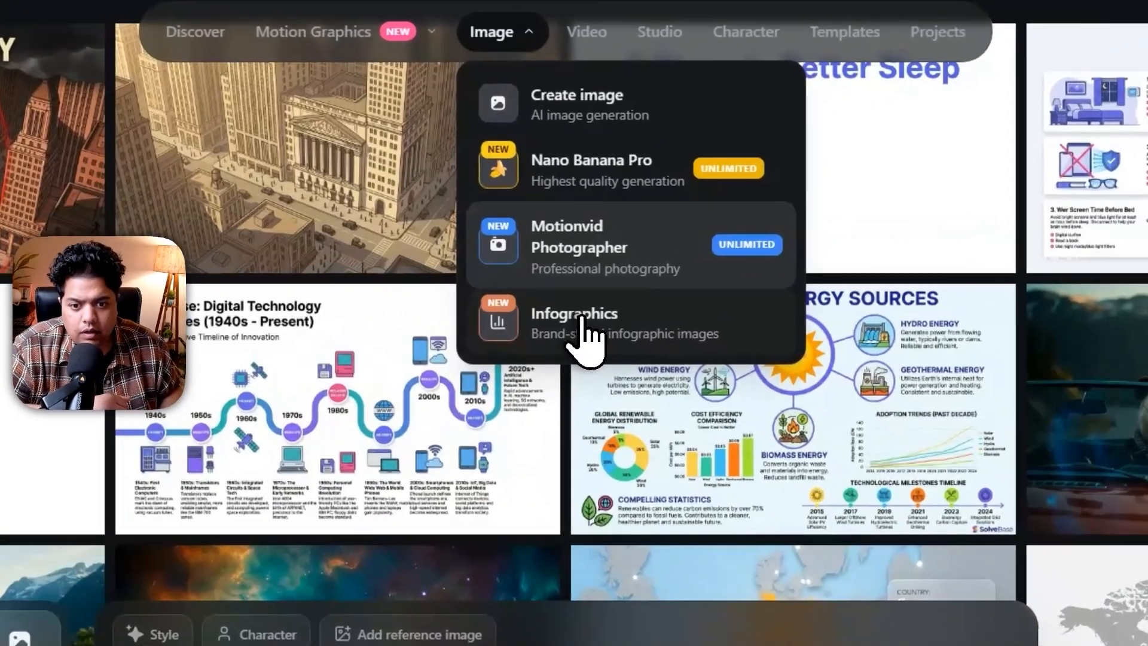
pyautogui.click(577, 299)
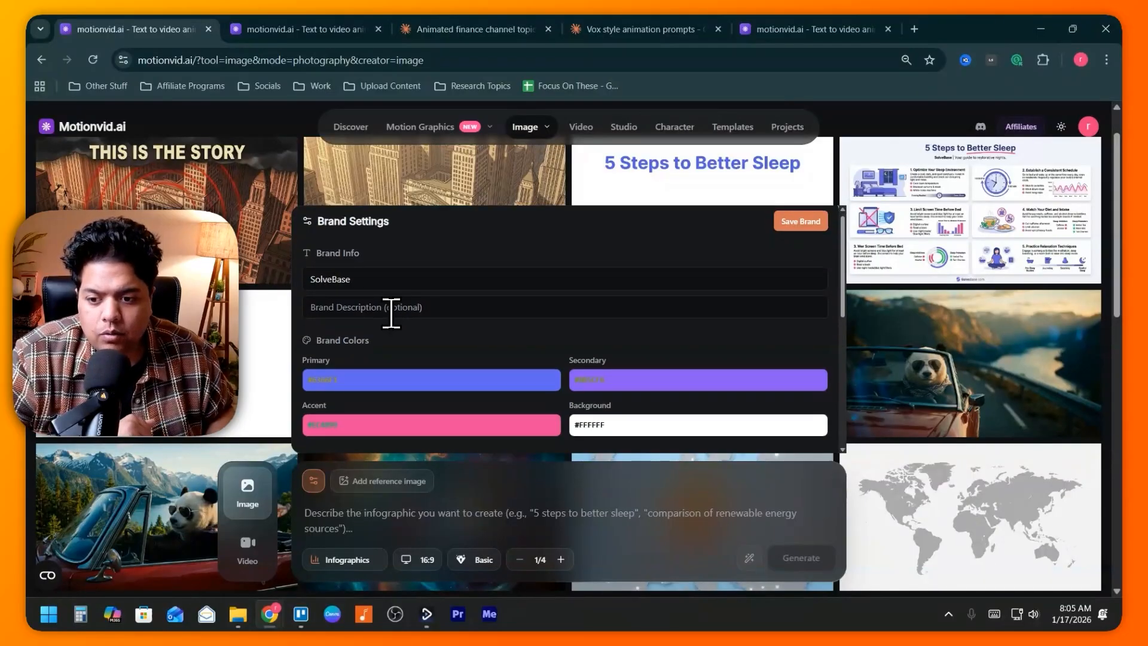
# Step: Review the brand info, colours and typography settings, and examine the available heading fonts
pyautogui.scroll(-1, 363, 306)
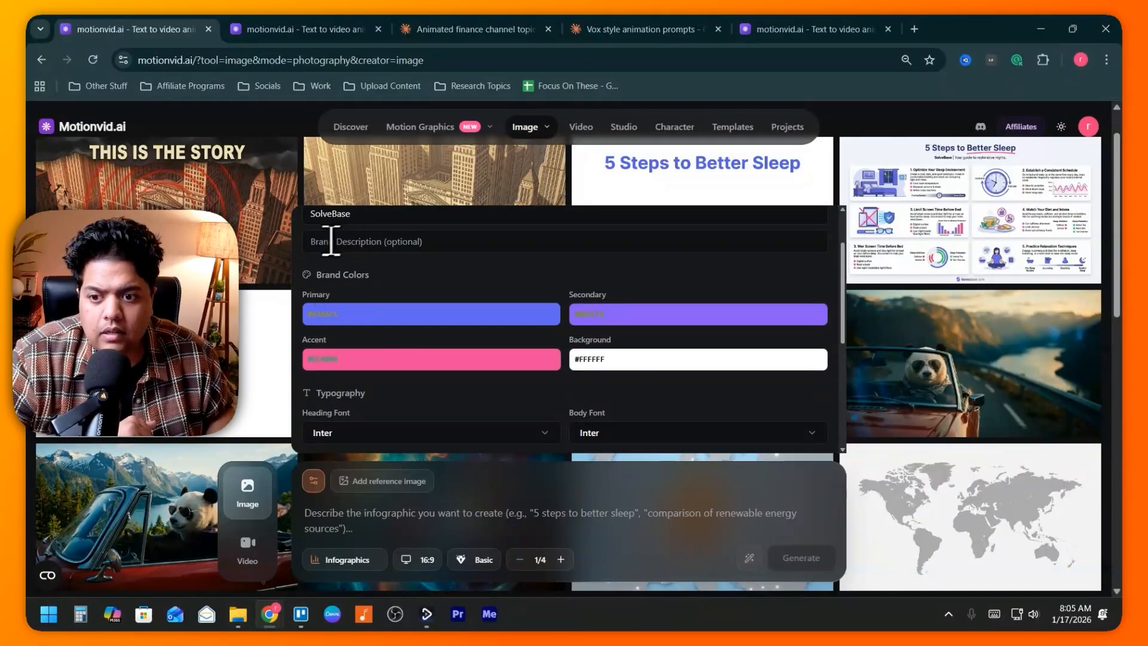
pyautogui.scroll(-2, 383, 299)
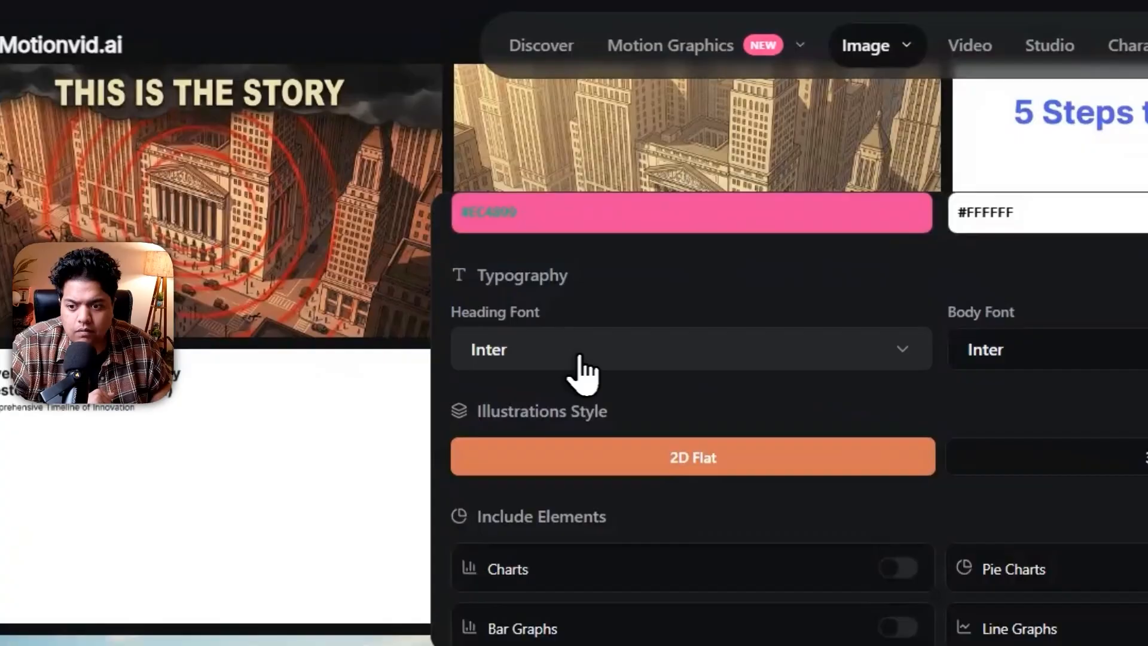
pyautogui.click(352, 289)
pyautogui.click(430, 298)
pyautogui.click(370, 302)
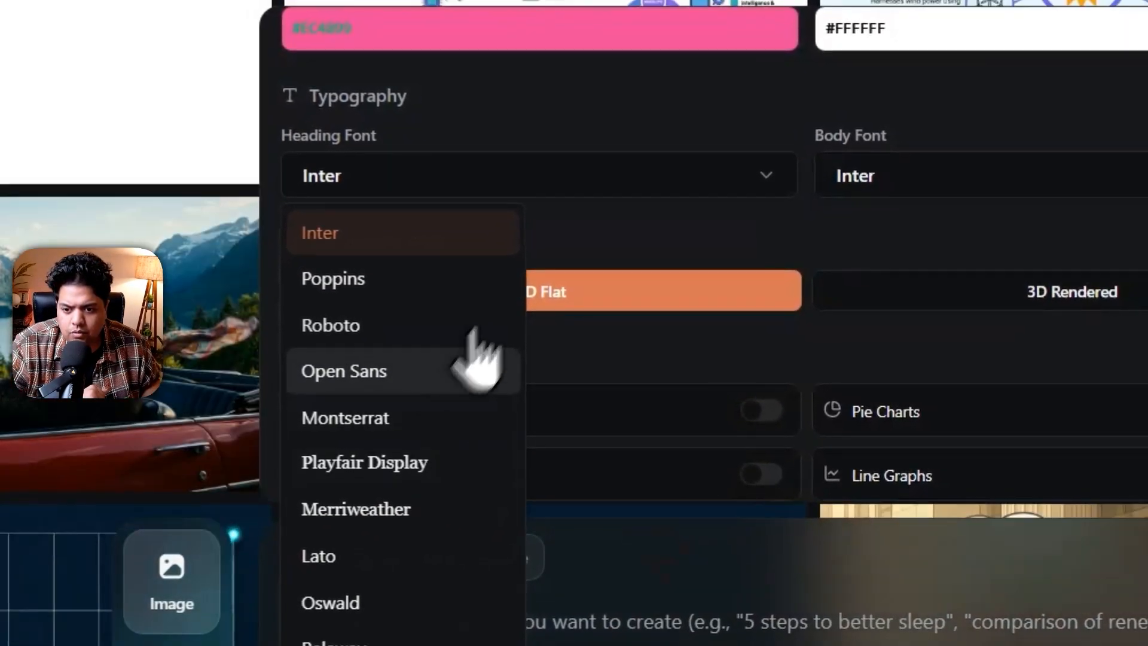
pyautogui.click(600, 197)
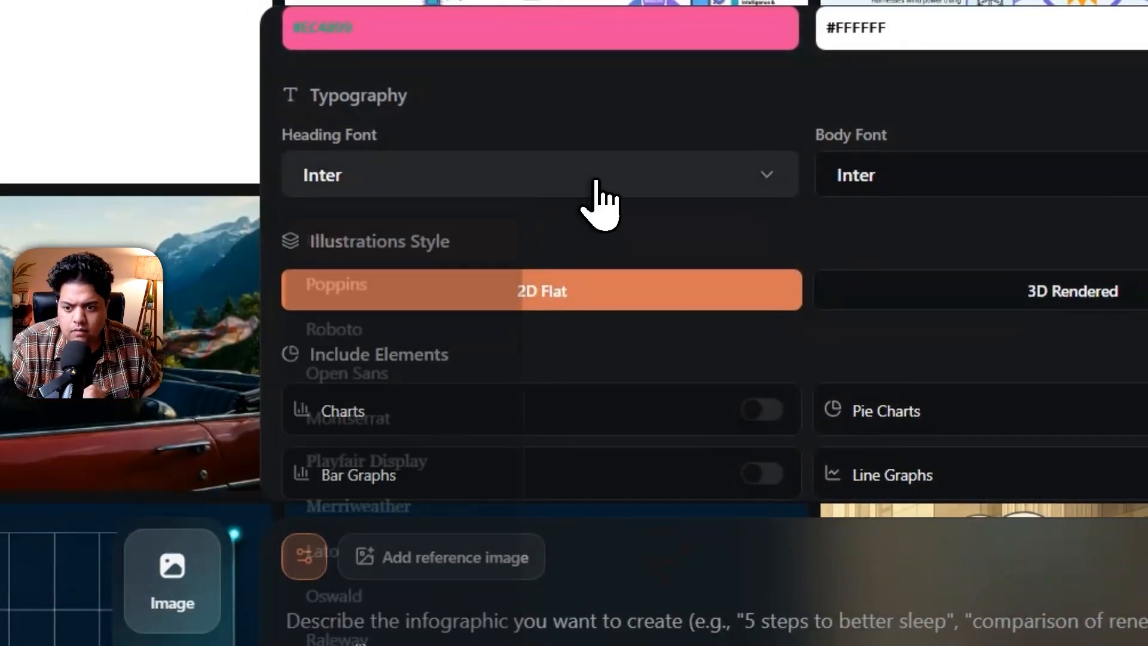
# Step: Try the 3D Rendered illustrations style for the infographic and restore 2D Flat
pyautogui.scroll(-2, 574, 239)
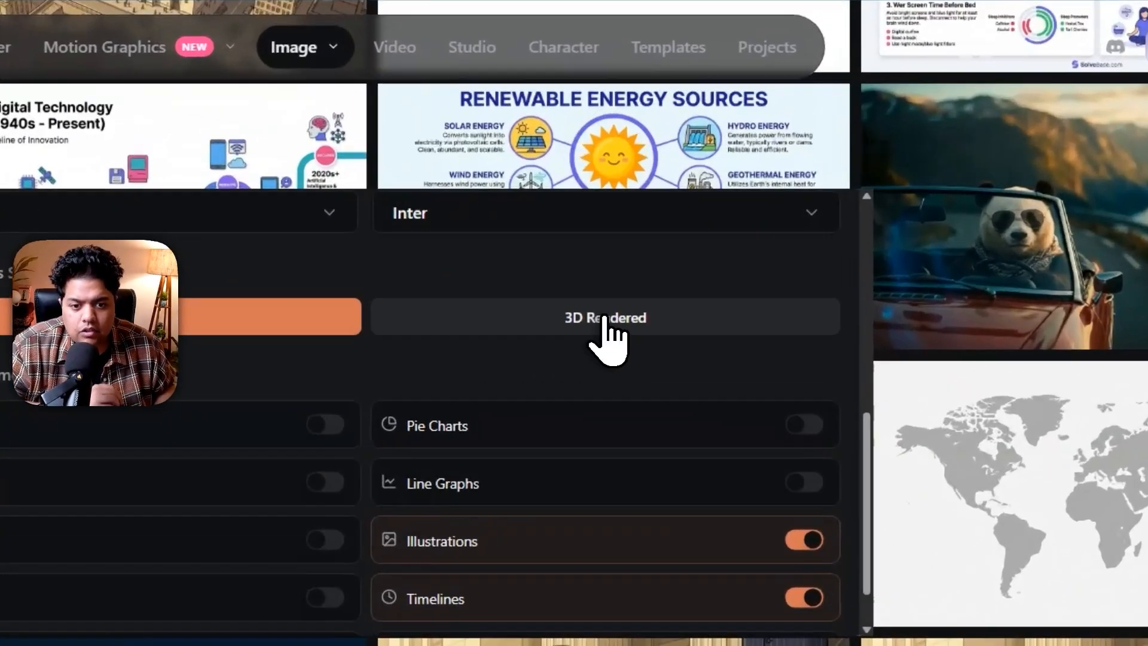
pyautogui.click(699, 281)
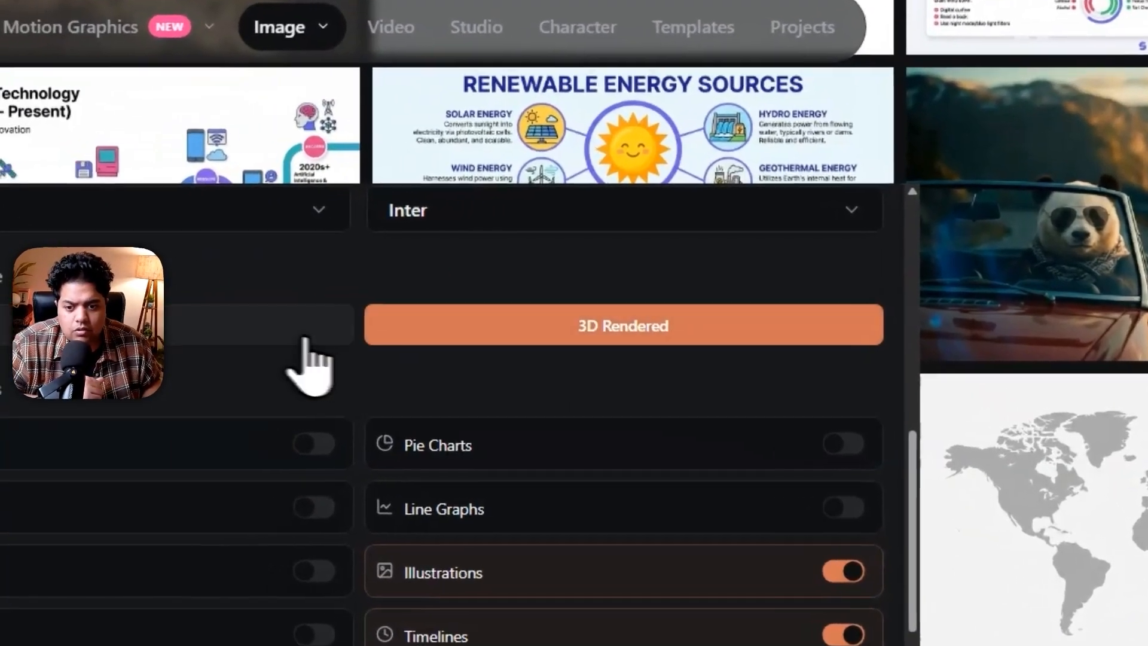
pyautogui.click(453, 279)
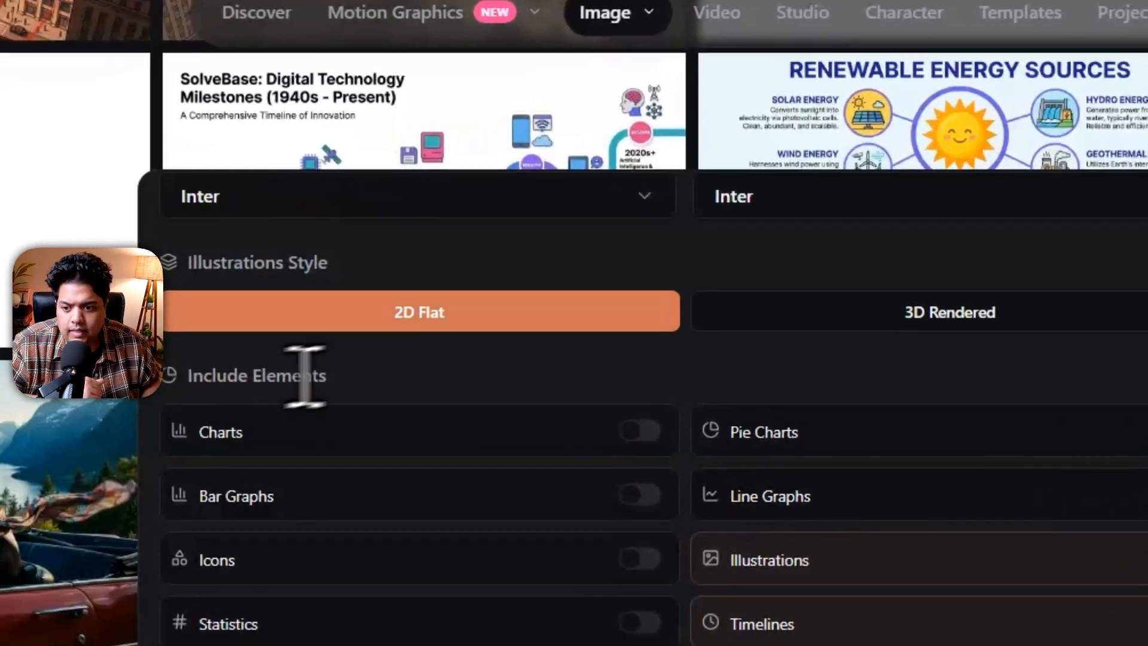
pyautogui.moveTo(38, 388); pyautogui.dragTo(123, 390)
pyautogui.click(258, 388)
# Step: Try switching the Timelines and Illustrations elements off and on again in the infographic's included elements
pyautogui.scroll(-1, 565, 352)
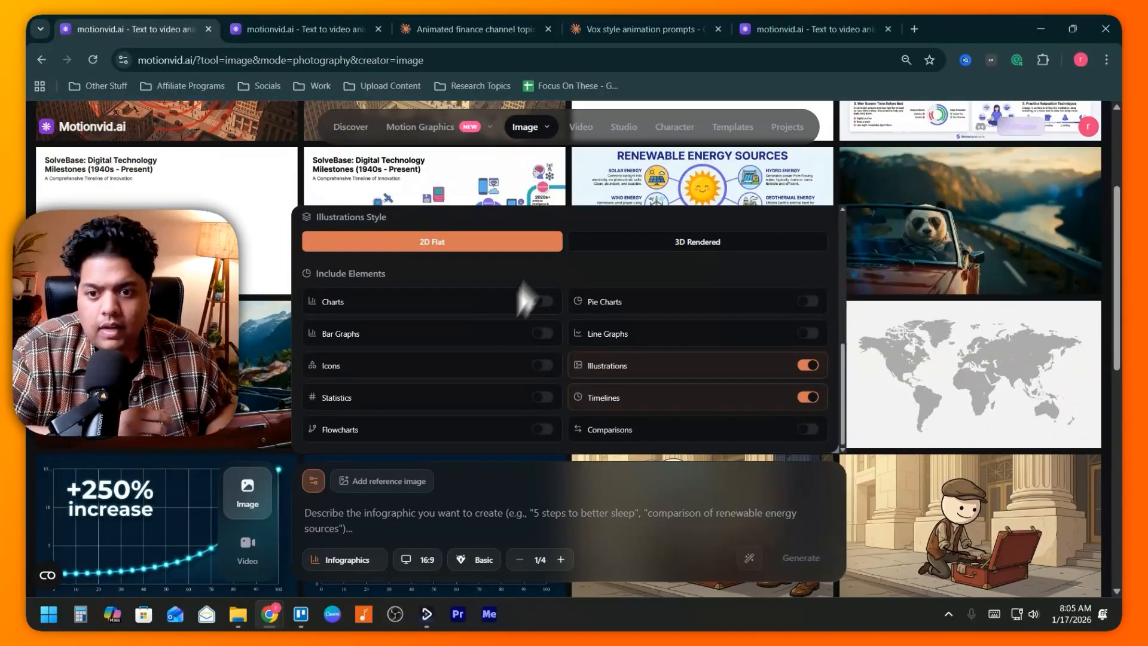
pyautogui.scroll(-1, 479, 182)
pyautogui.scroll(1, 456, 191)
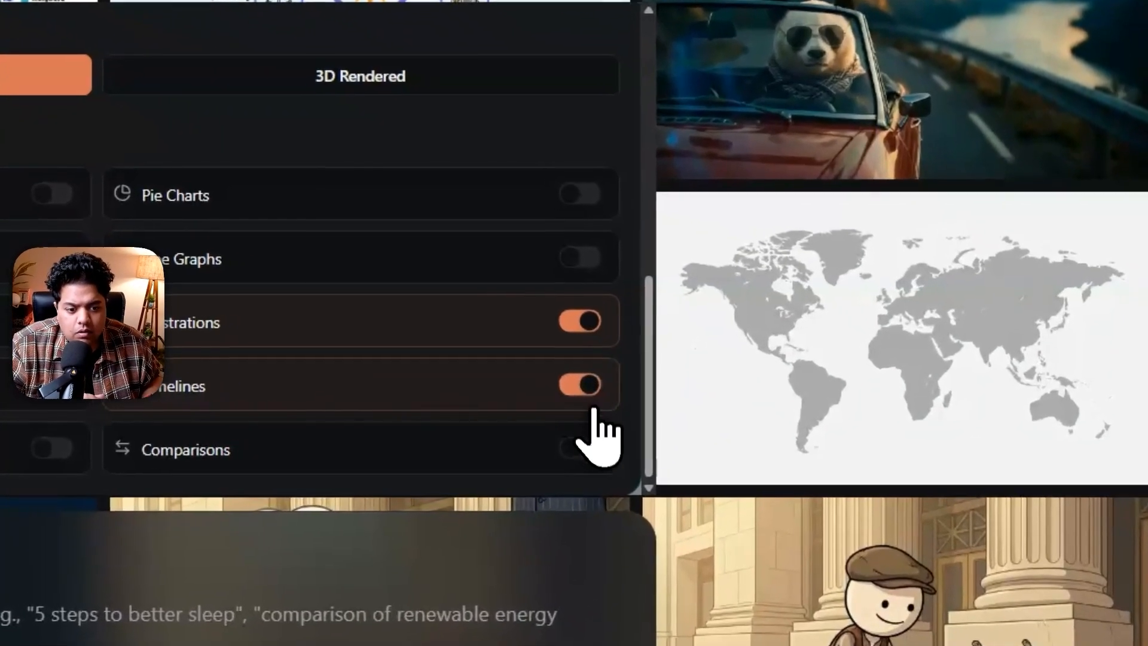
pyautogui.click(808, 399)
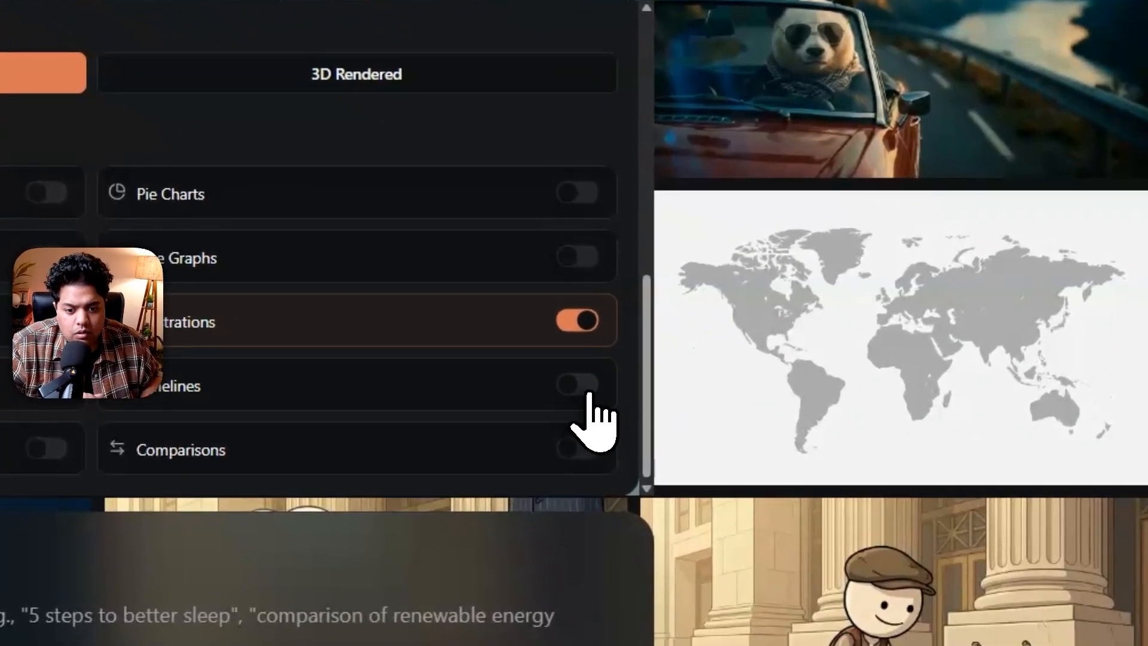
pyautogui.click(579, 389)
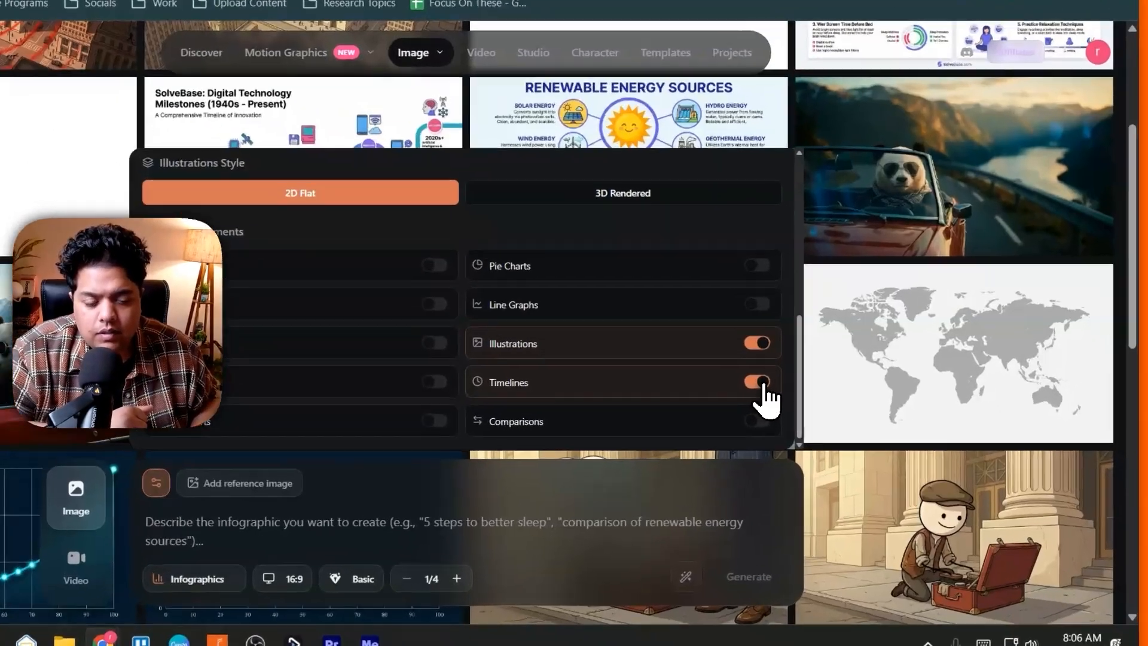
pyautogui.click(761, 383)
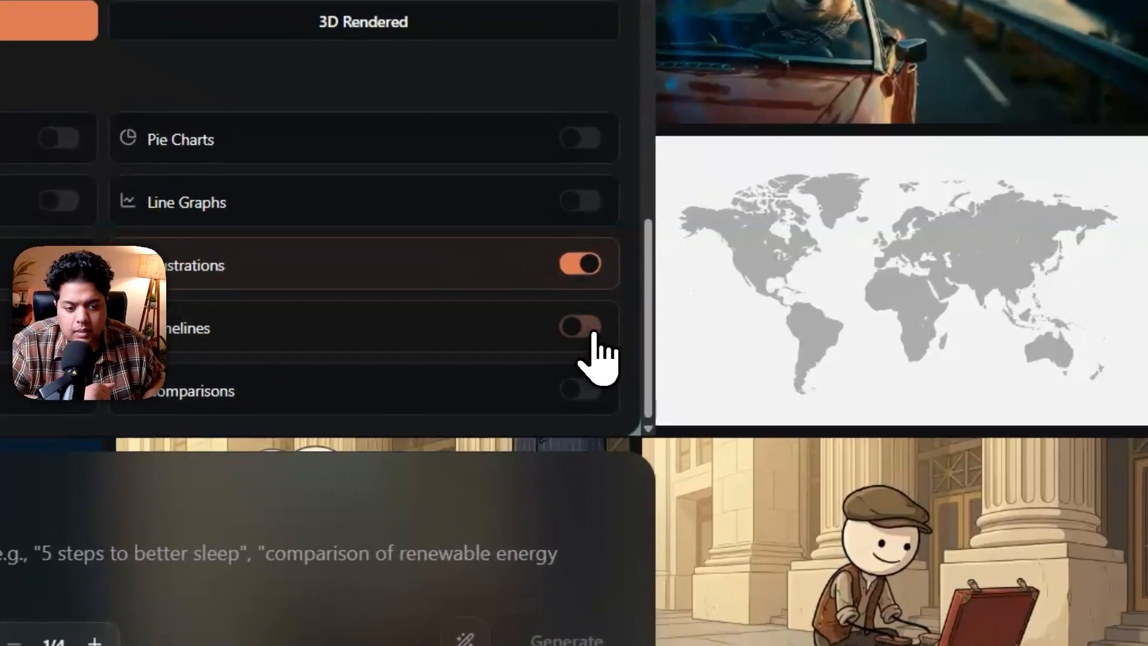
pyautogui.click(762, 382)
pyautogui.click(762, 342)
pyautogui.click(762, 344)
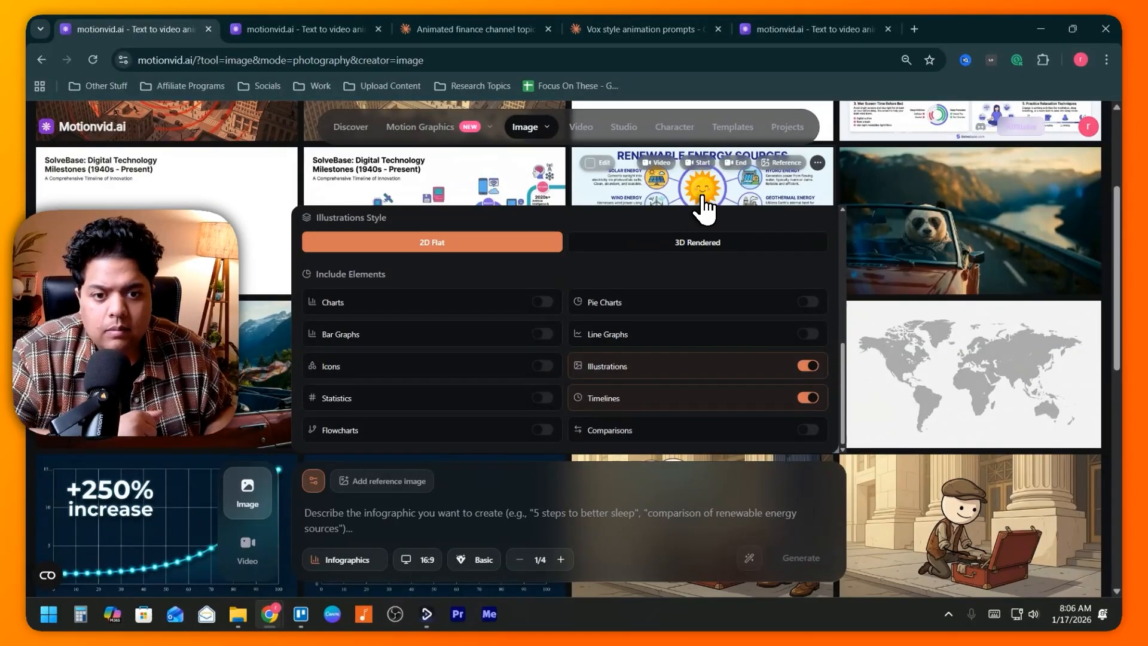
# Step: Open the generated Renewable Energy Sources infographic in the preview
pyautogui.click(706, 197)
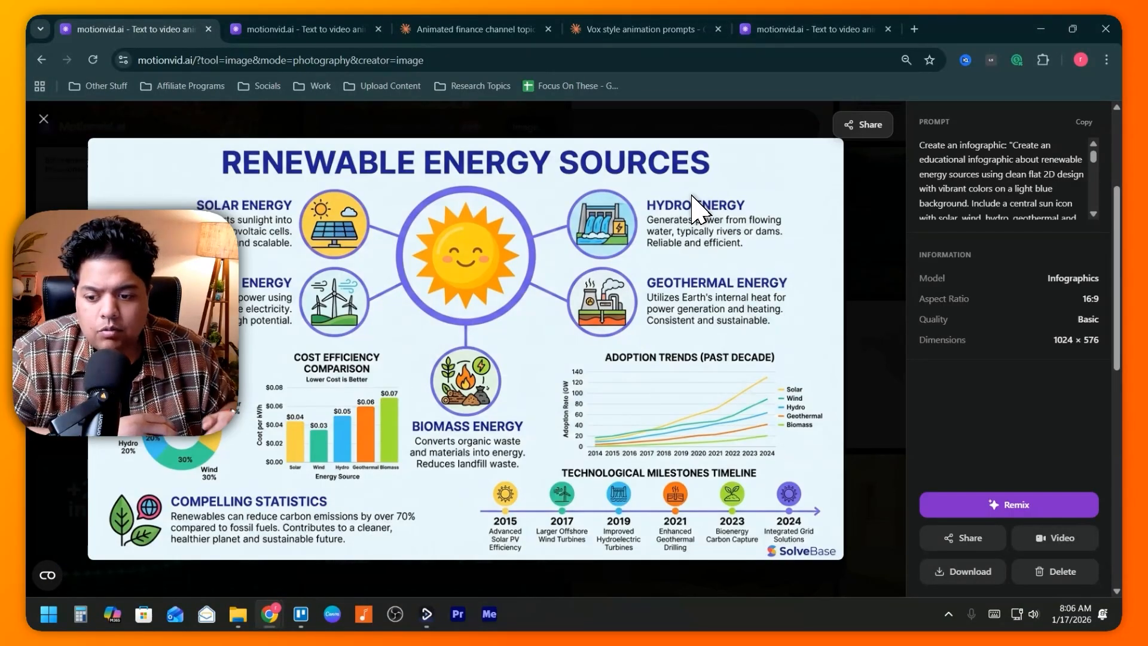